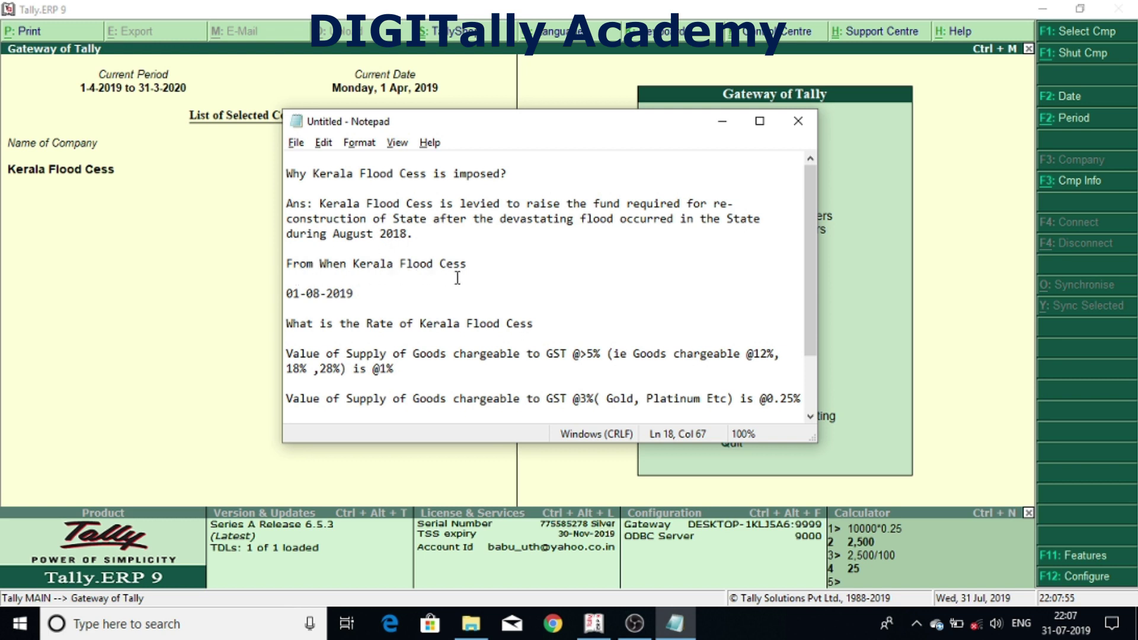
Highlight the 01-08-2019 cess start date and the 1% rate on the 12%, 18% and 28% GST slabs
scroll(424, 286, down, 2)
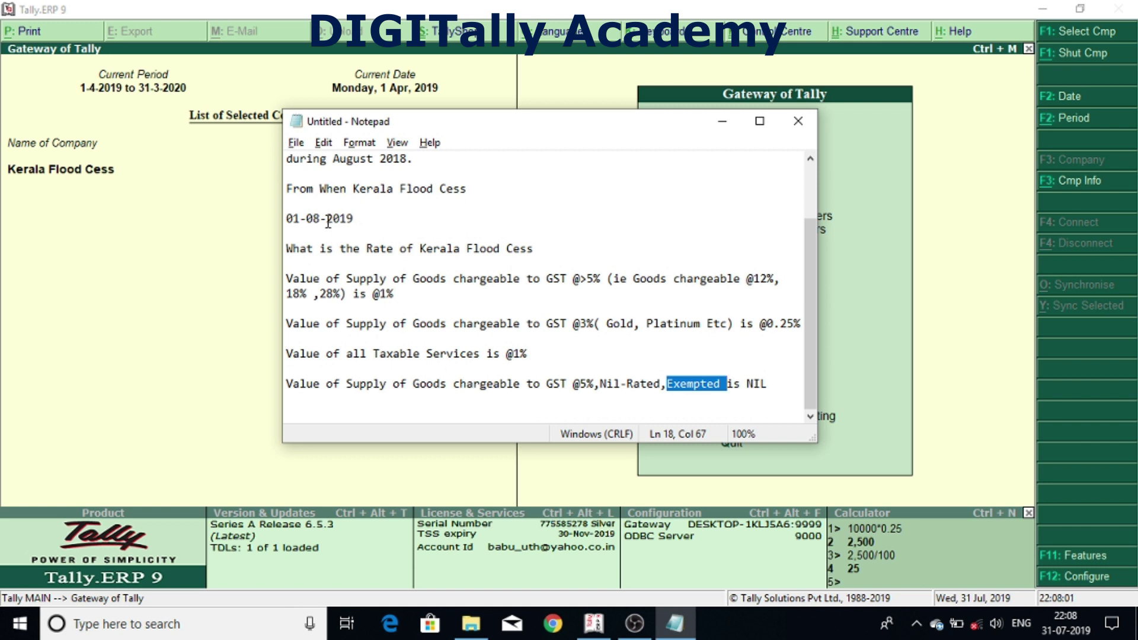
click(380, 221)
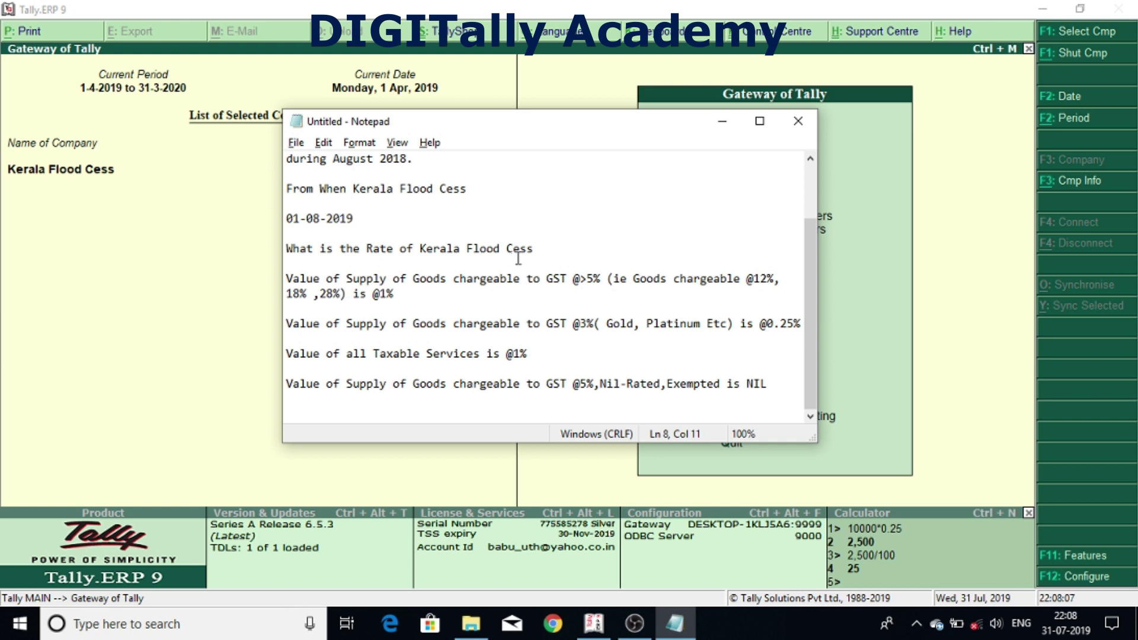
click(391, 293)
drag(390, 294, 368, 294)
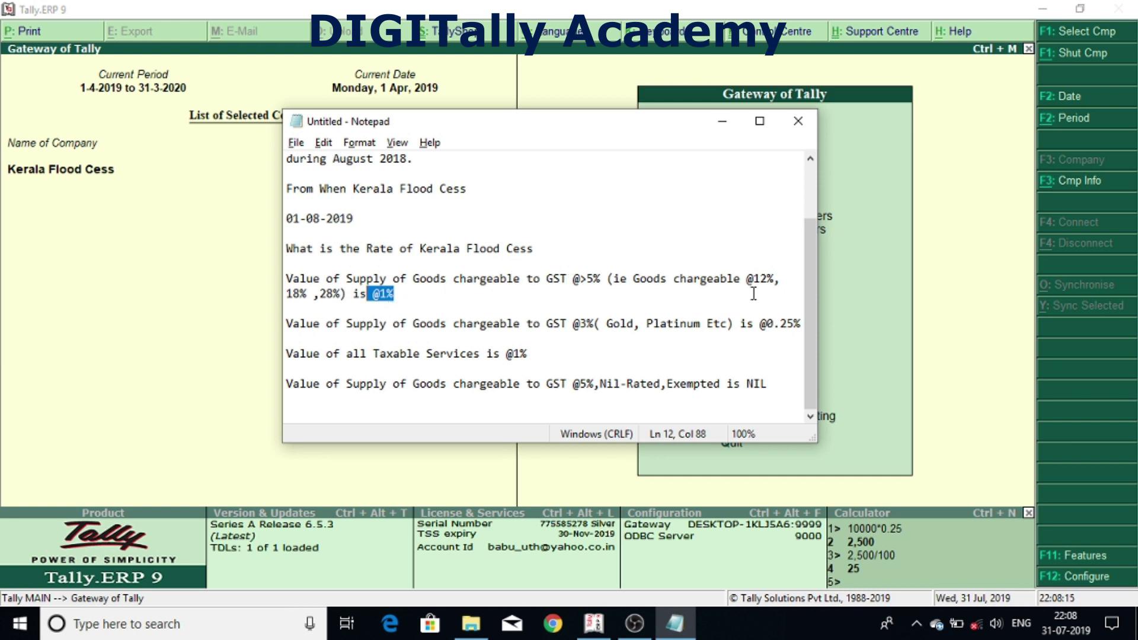
drag(746, 280, 775, 279)
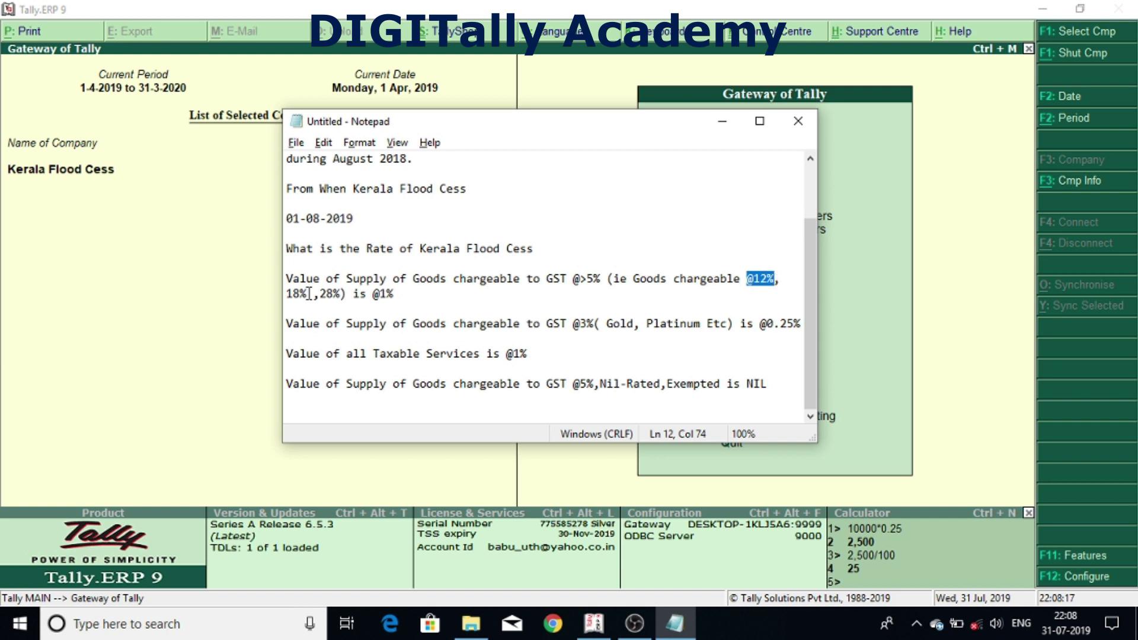
mouse_move(308, 292)
mouse_down()
mouse_move(287, 293)
mouse_move(320, 292)
mouse_up()
click(340, 292)
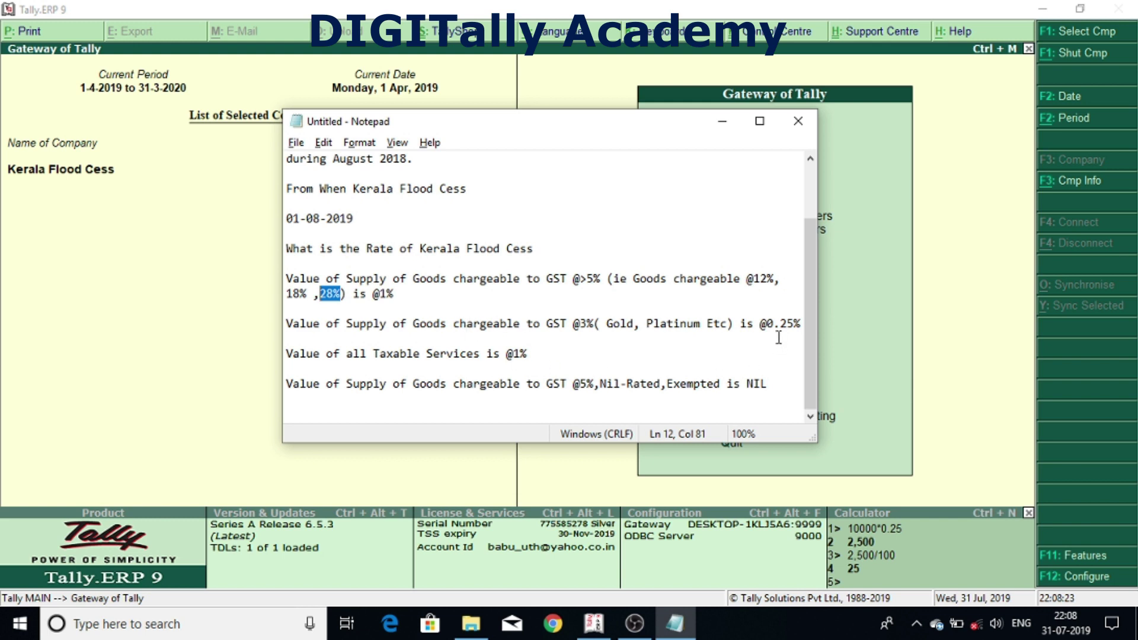
Highlight 0.25% cess on 3% gold, 1% on all taxable services, and nil on 5%, then minimize Notepad
drag(766, 324, 794, 324)
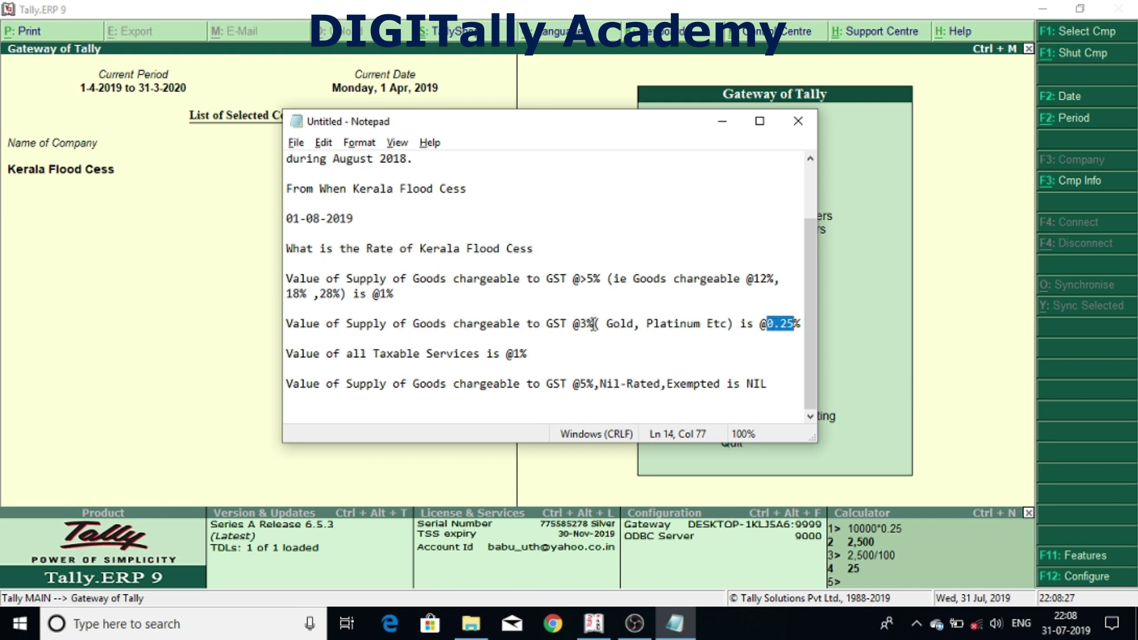
drag(592, 323, 572, 323)
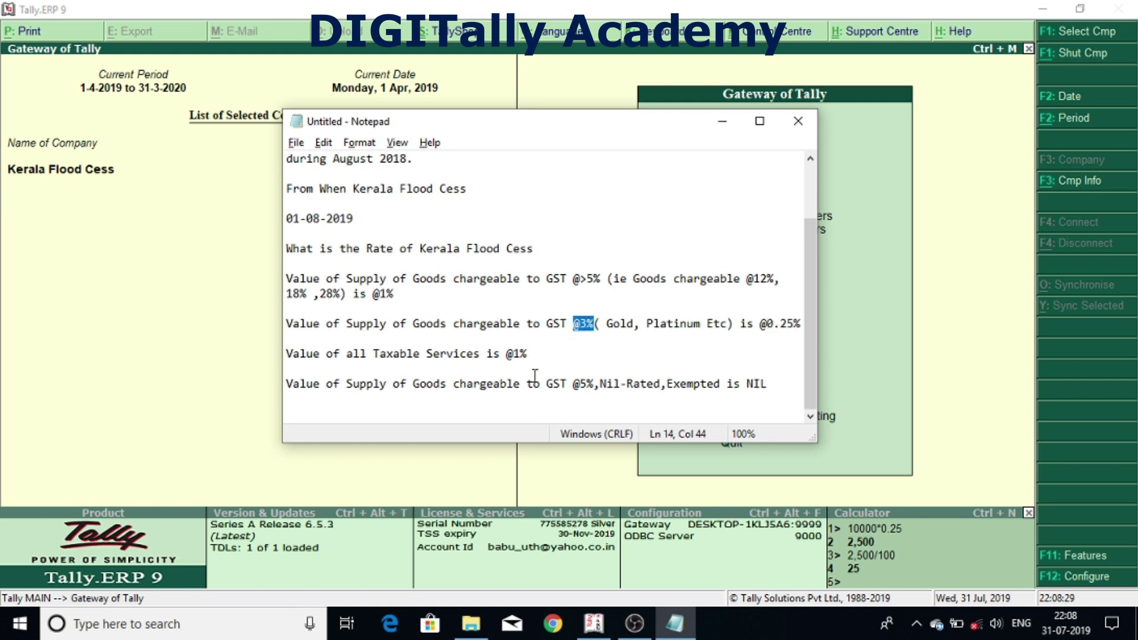
click(533, 351)
drag(534, 351, 505, 353)
click(348, 353)
drag(348, 353, 479, 354)
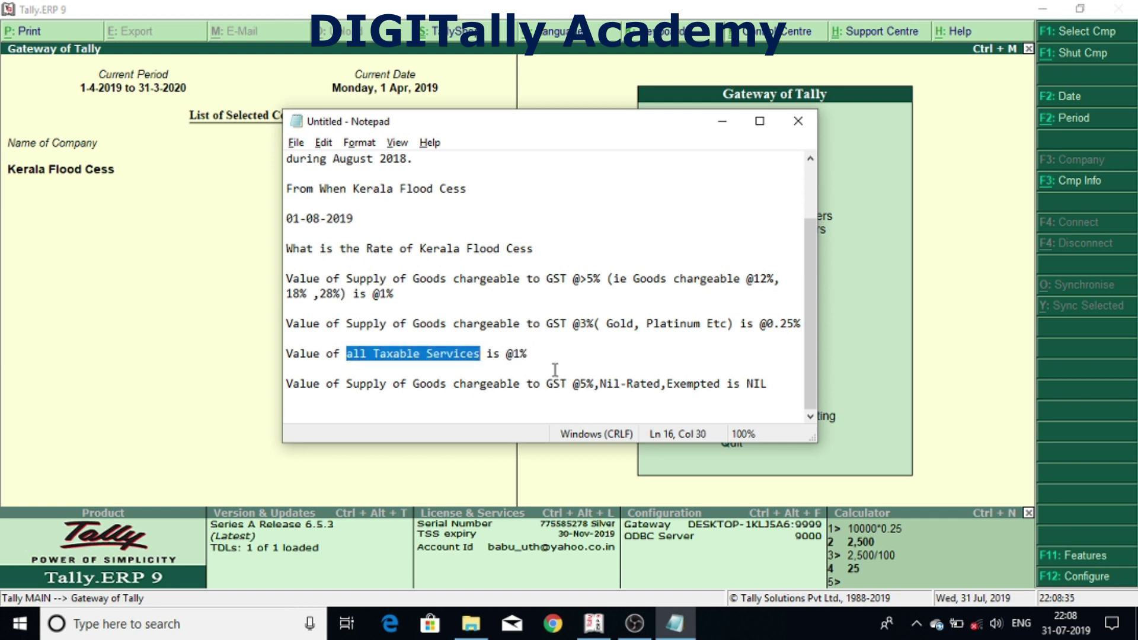
drag(767, 384, 755, 385)
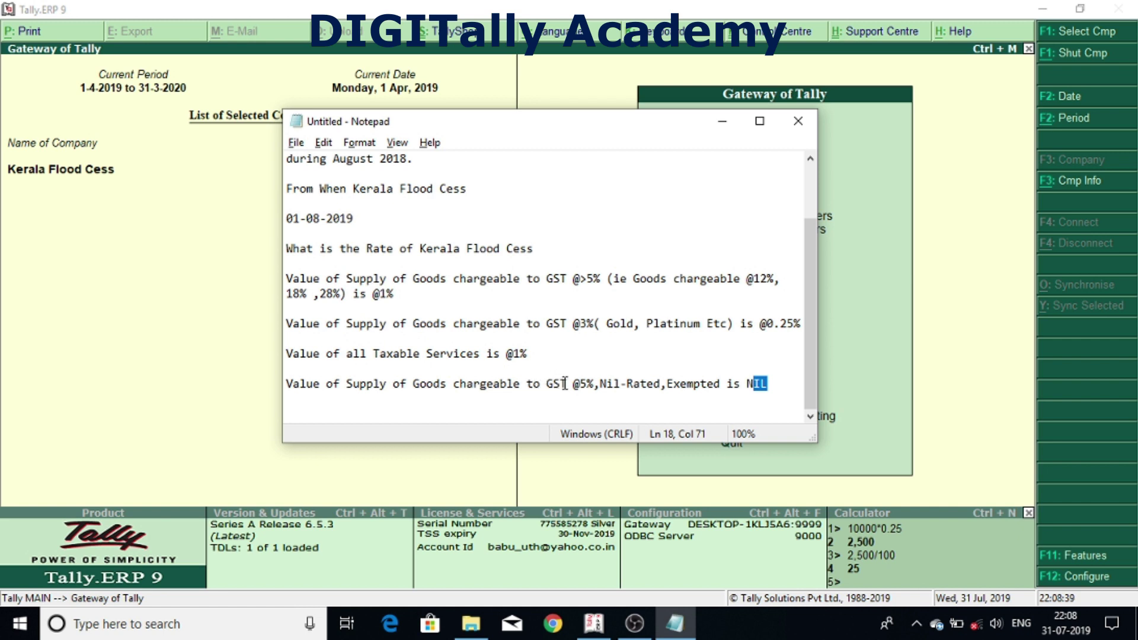
drag(565, 383, 726, 384)
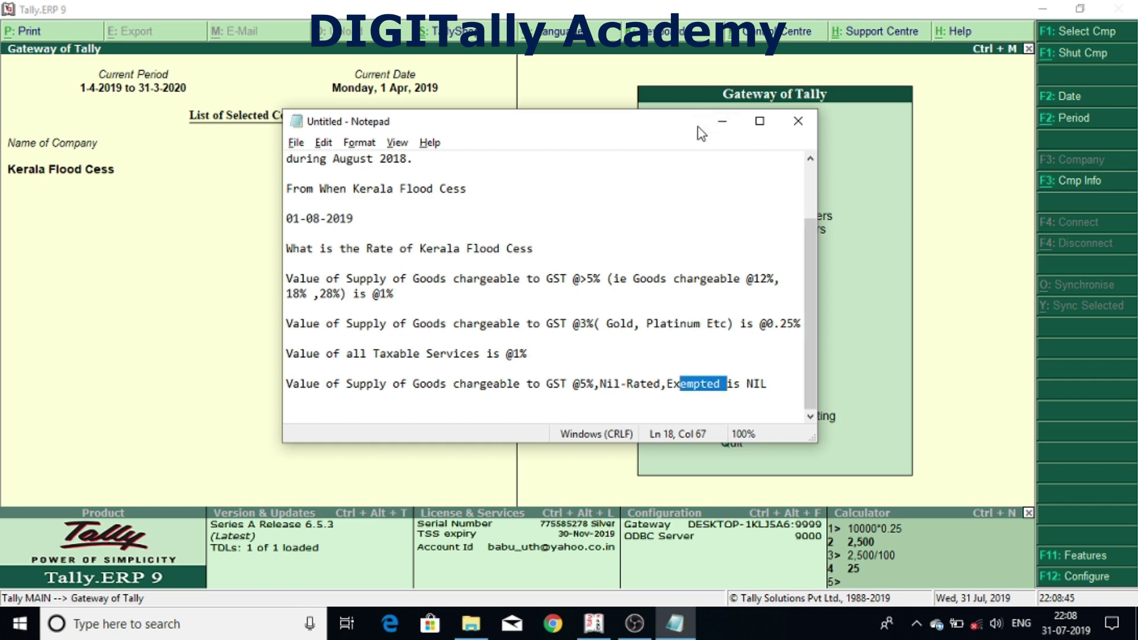
click(721, 122)
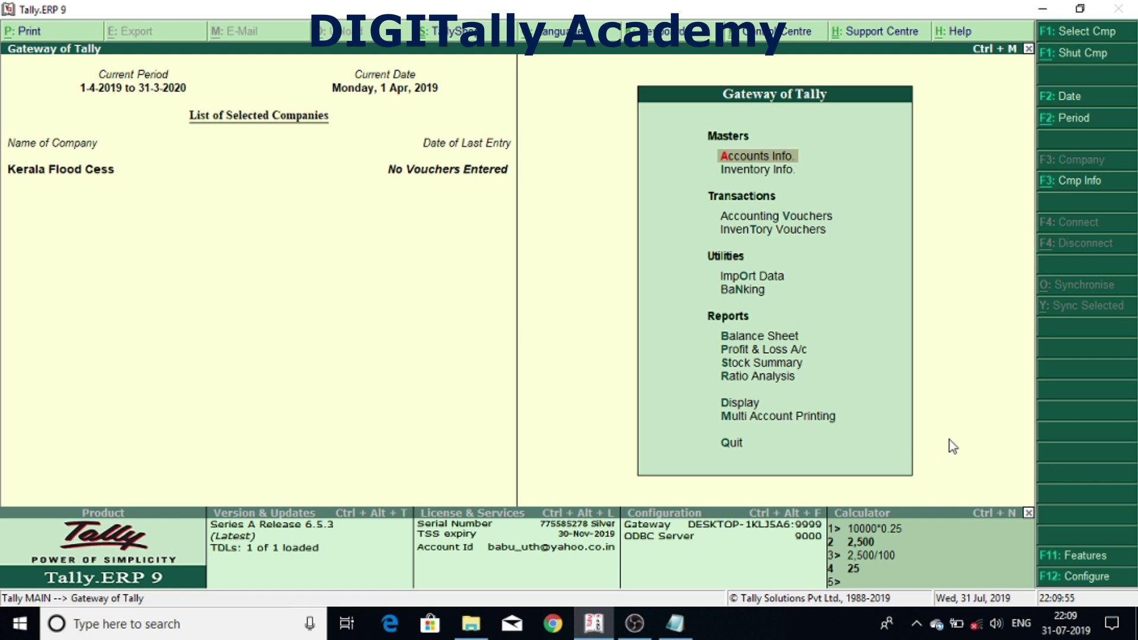
In Statutory & Taxation features, set Set/alter GST details to Yes
click(1062, 565)
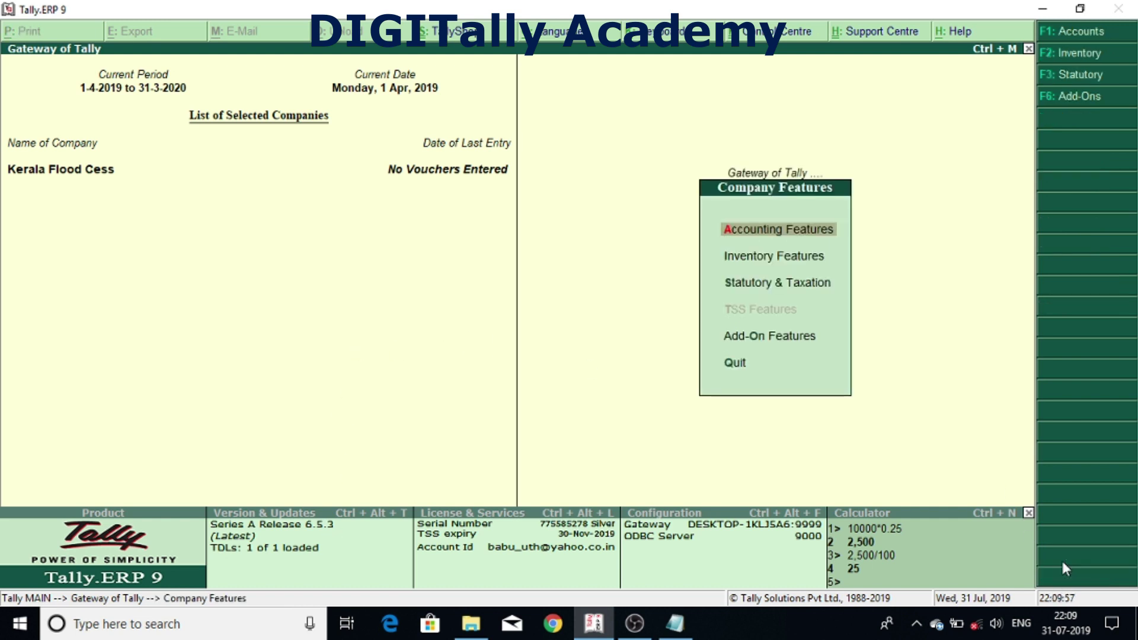
key(Down)
key(Down)
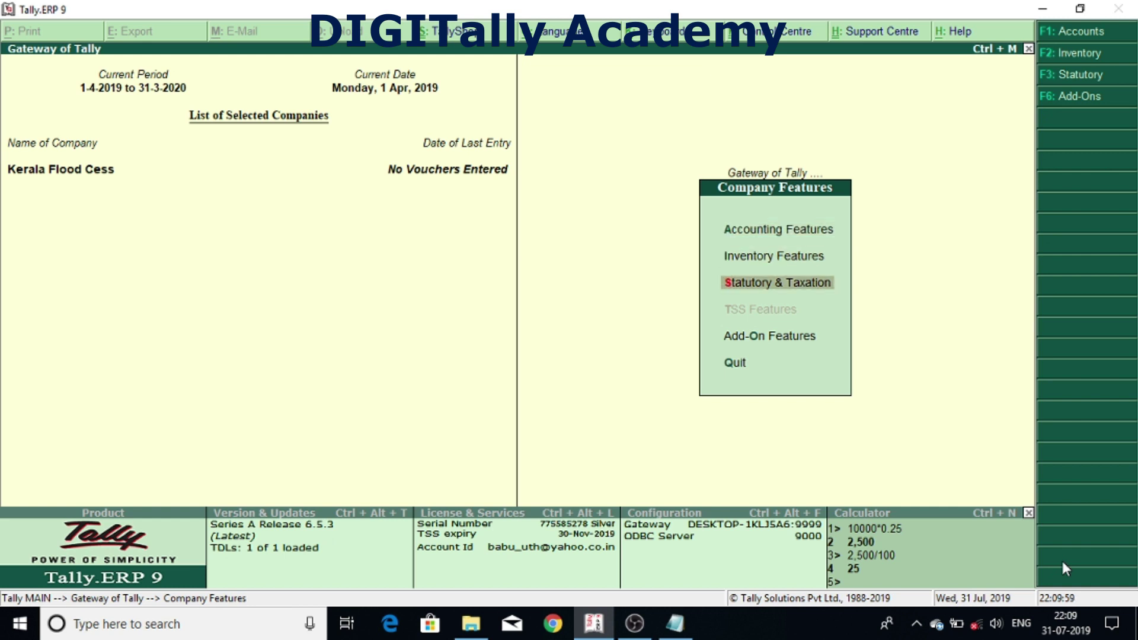
key(Return)
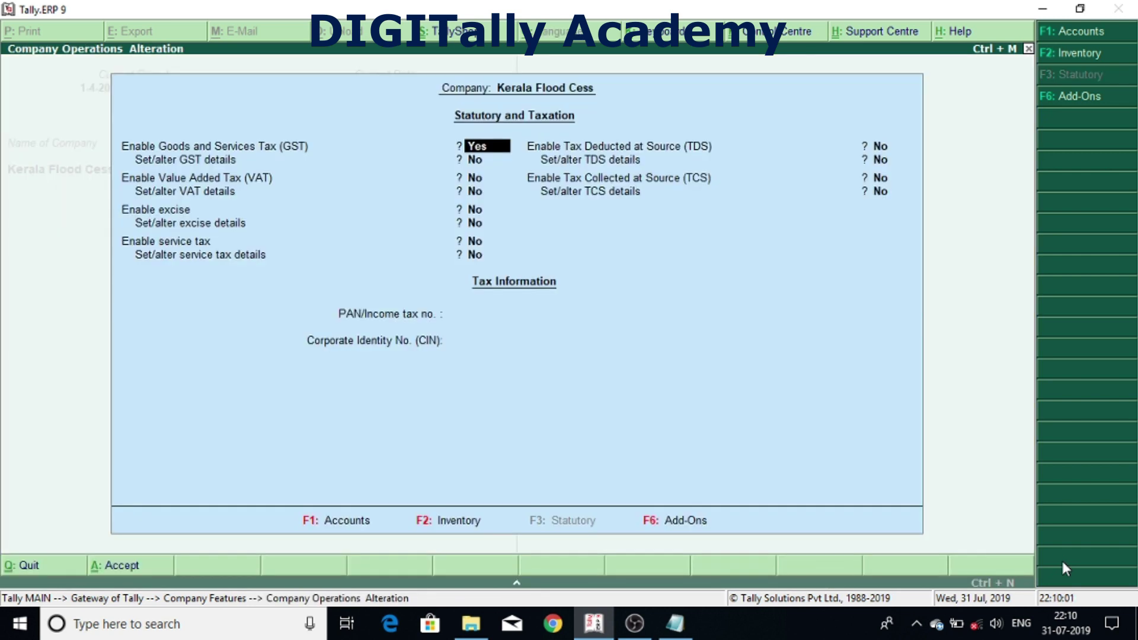
key(Return)
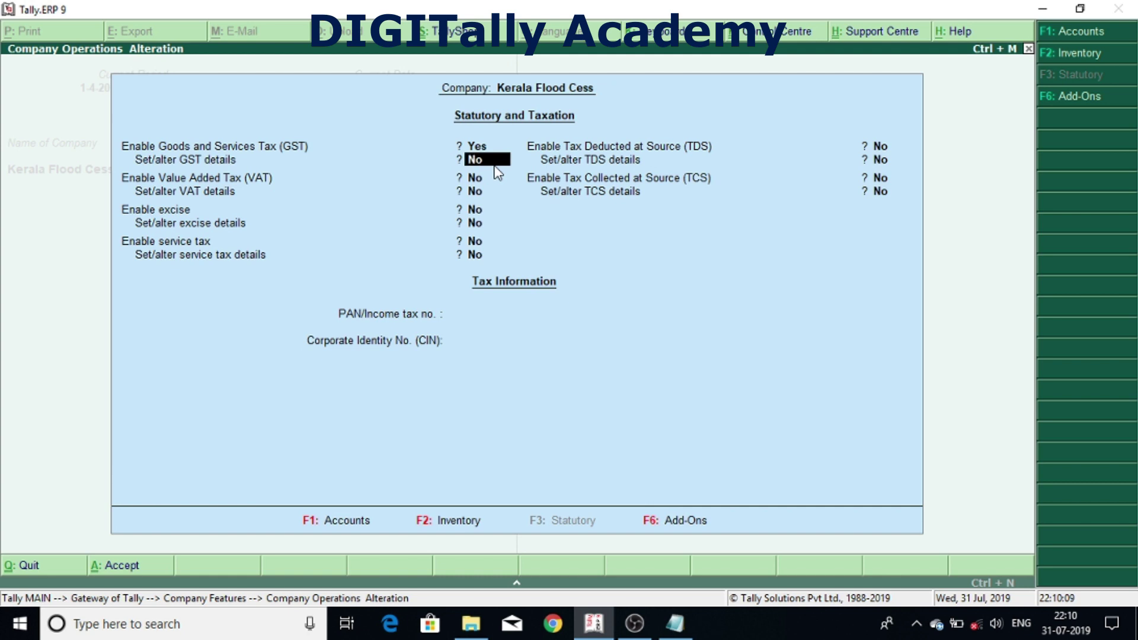
key(y)
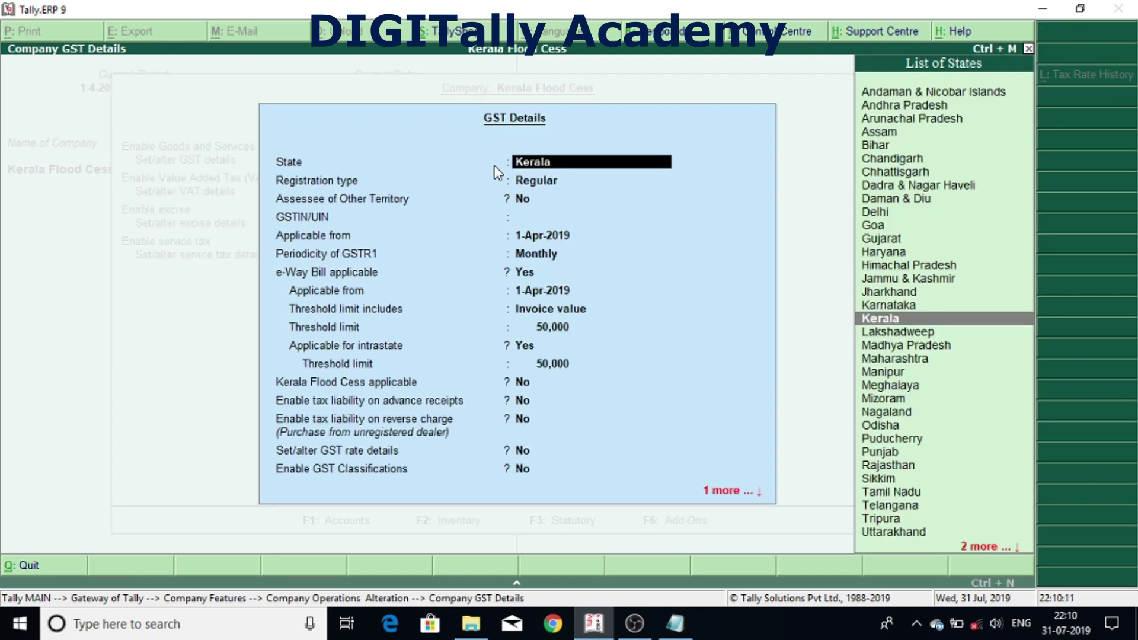
Make Kerala Flood Cess applicable from 1-Aug-2019 and save the GST details
key(Return)
key(Return)
key(Return)
key(Return)
key(Return)
key(Return)
key(Return)
key(Return)
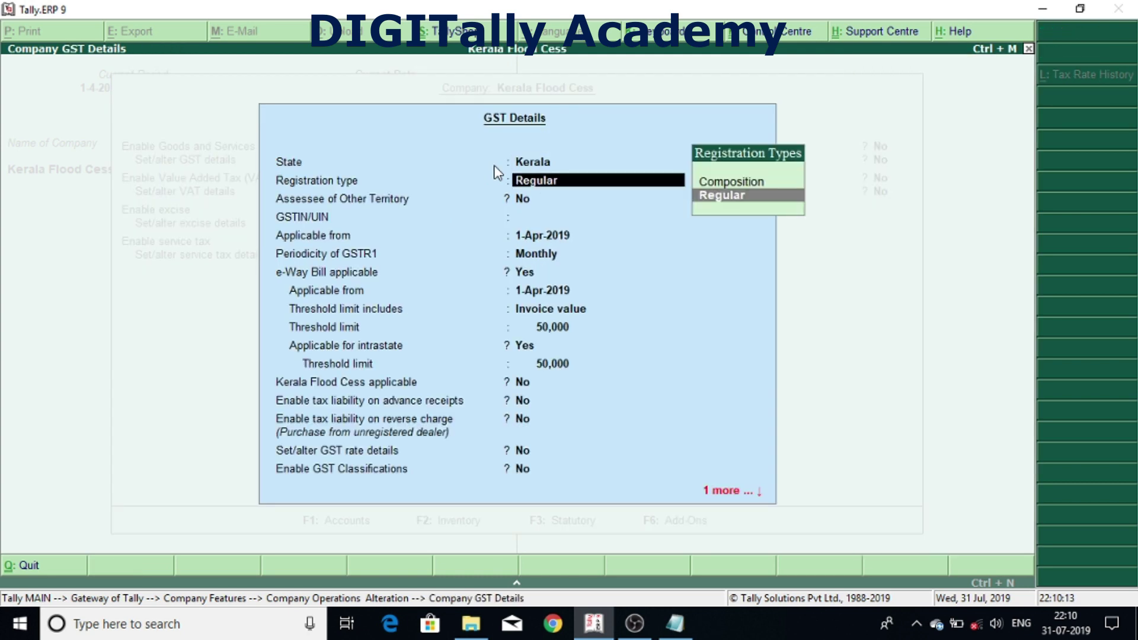
key(Return)
key(Return)
key(Return)
key(Return)
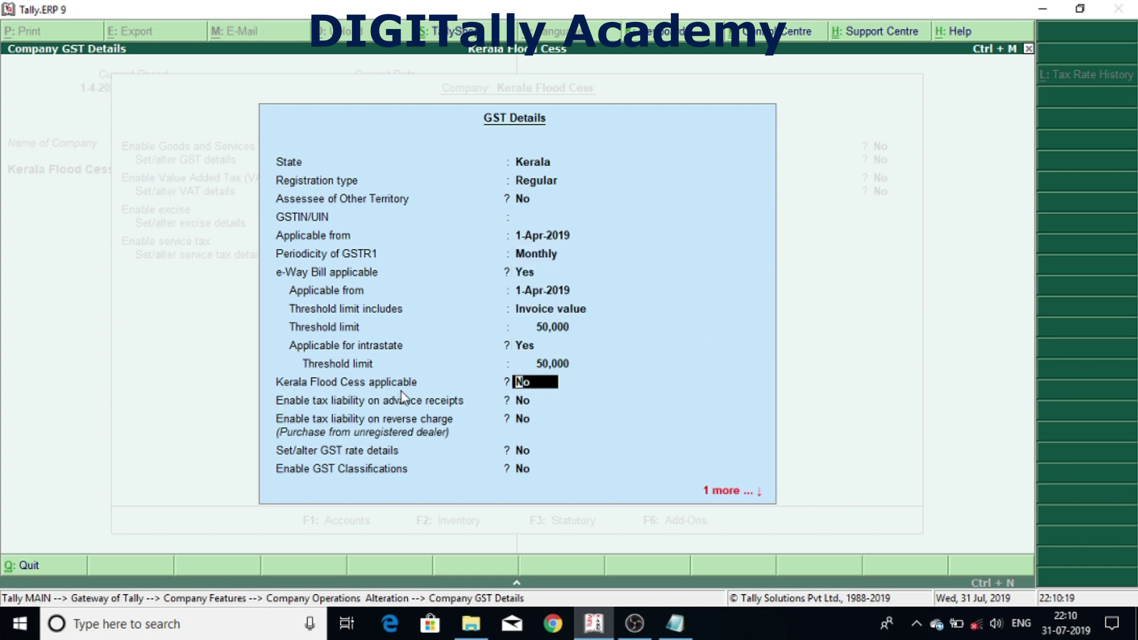
key(y)
key(Return)
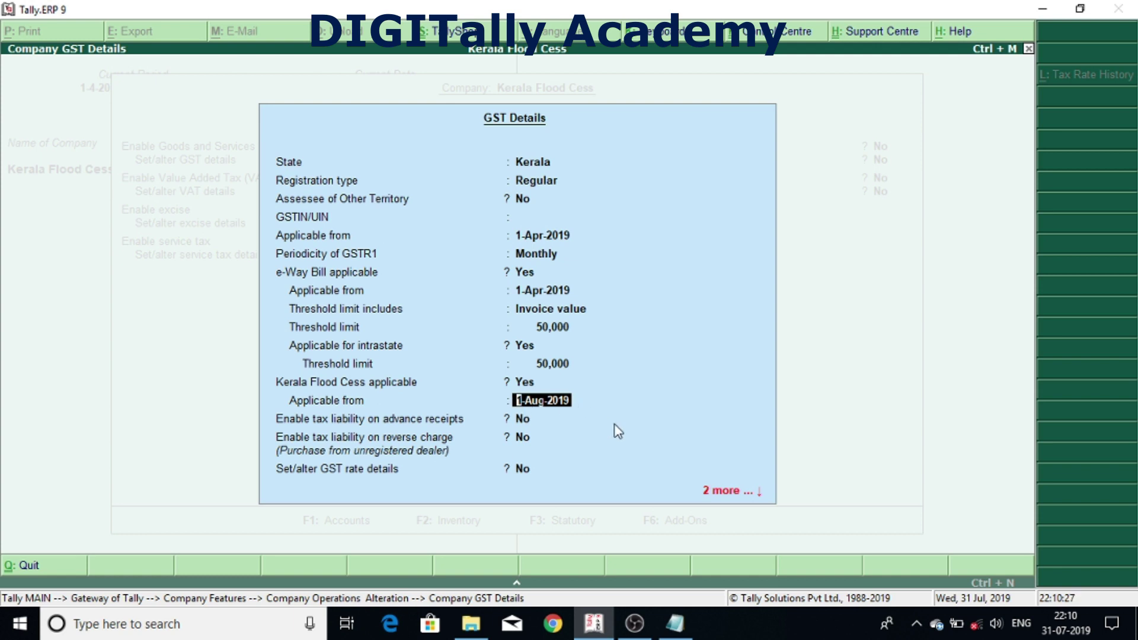
key(Return)
key(Return)
key(Return)
key(Return)
key(Return)
key(Return)
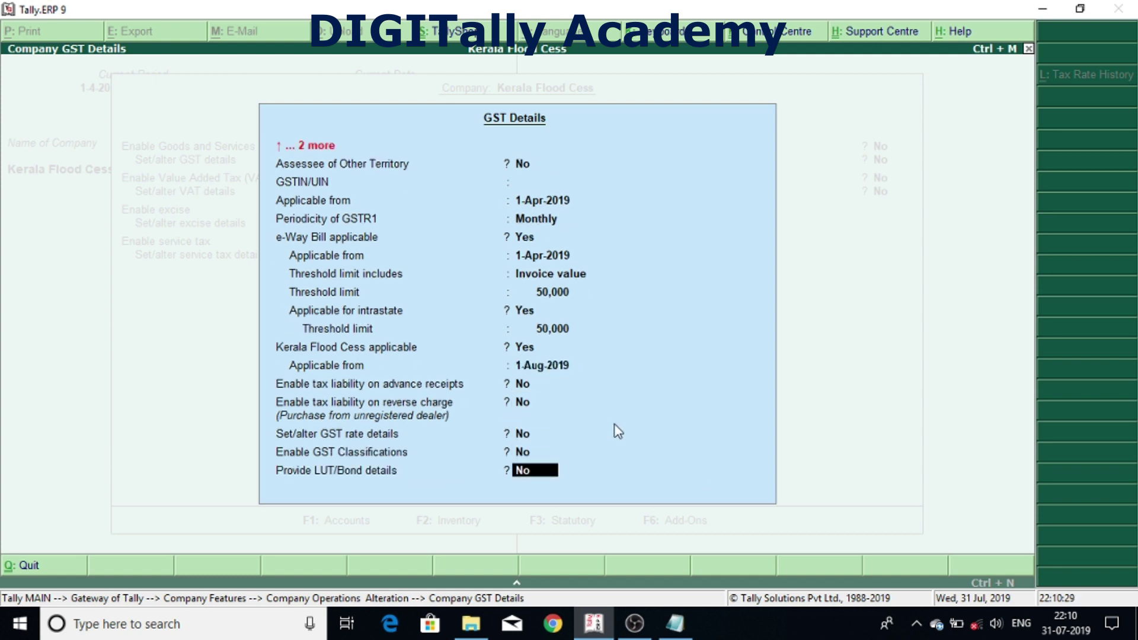
key(Return)
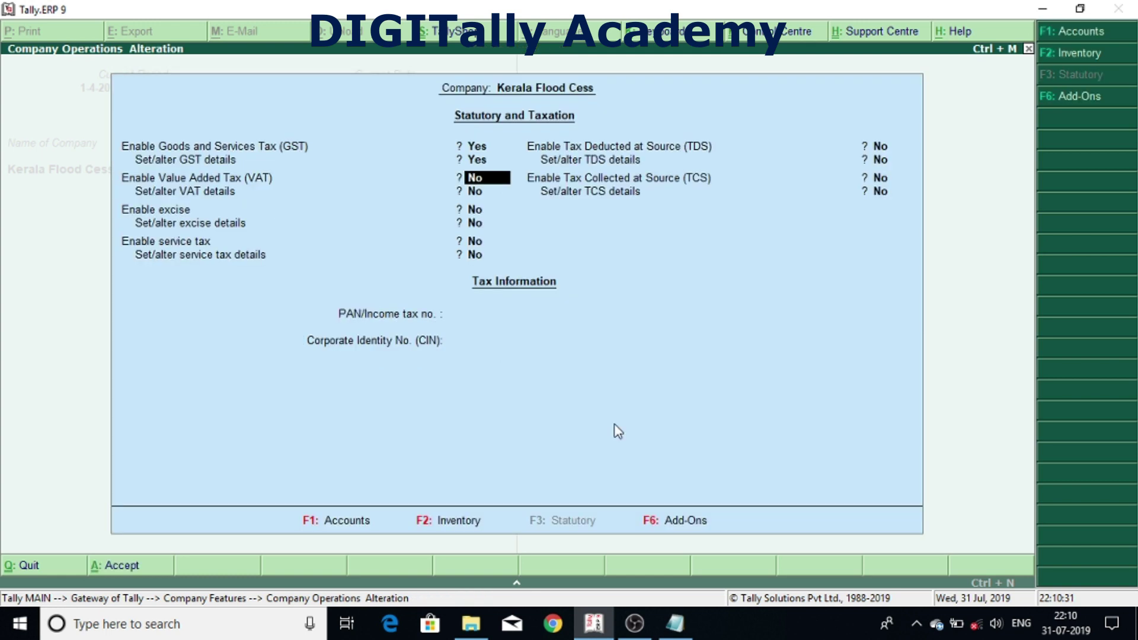
key(Return)
key(Return)
key(Return)
key(Return)
key(Return)
key(Return)
key(Return)
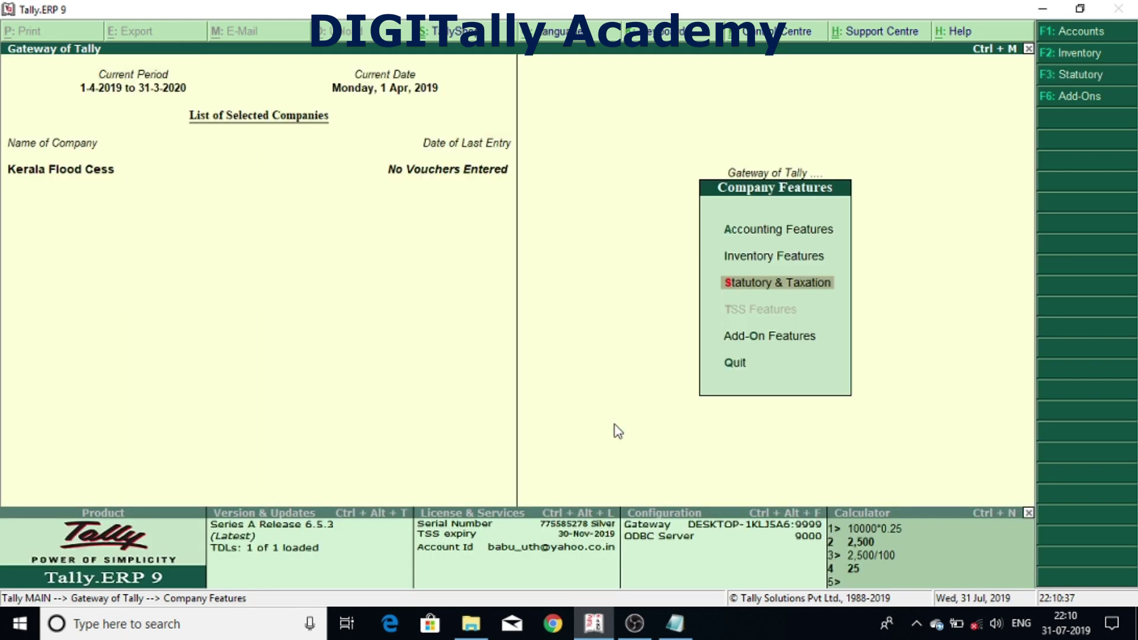
key(Escape)
key(Escape)
key(Escape)
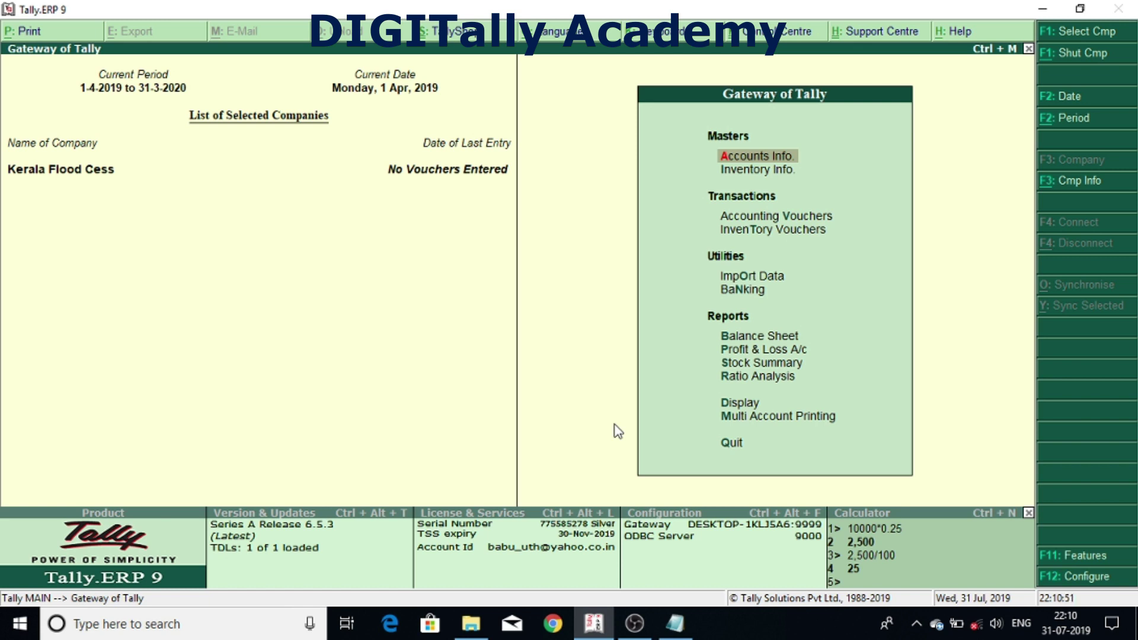
Go to Inventory Info. and open Tax Rate Setup, then the GST rate setup list
key(Down)
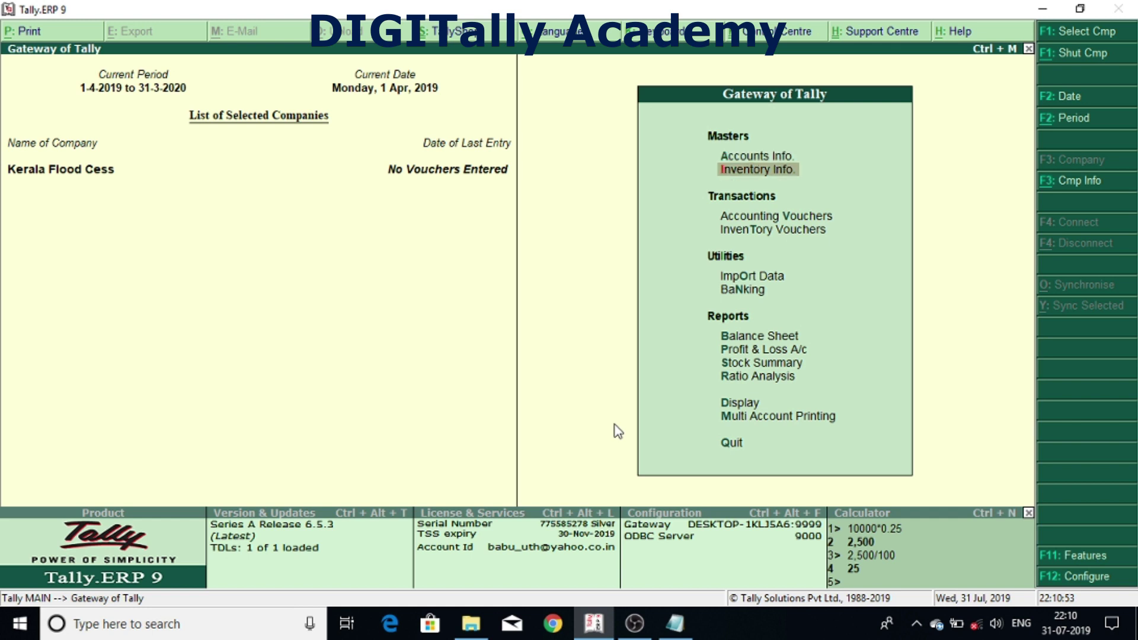
key(Return)
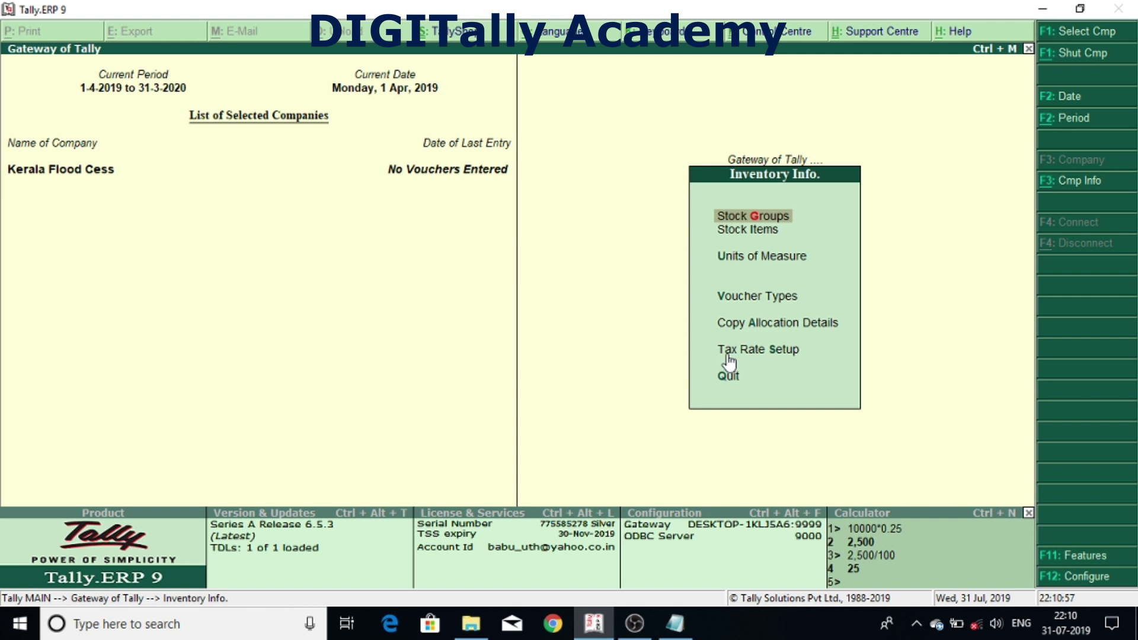
click(777, 355)
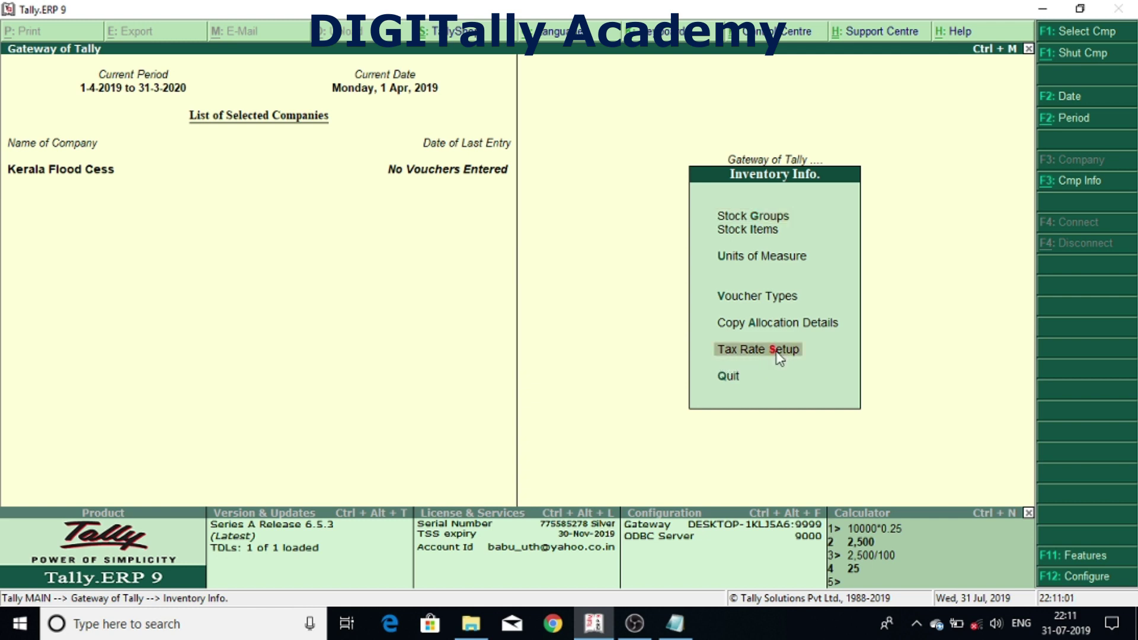
click(777, 356)
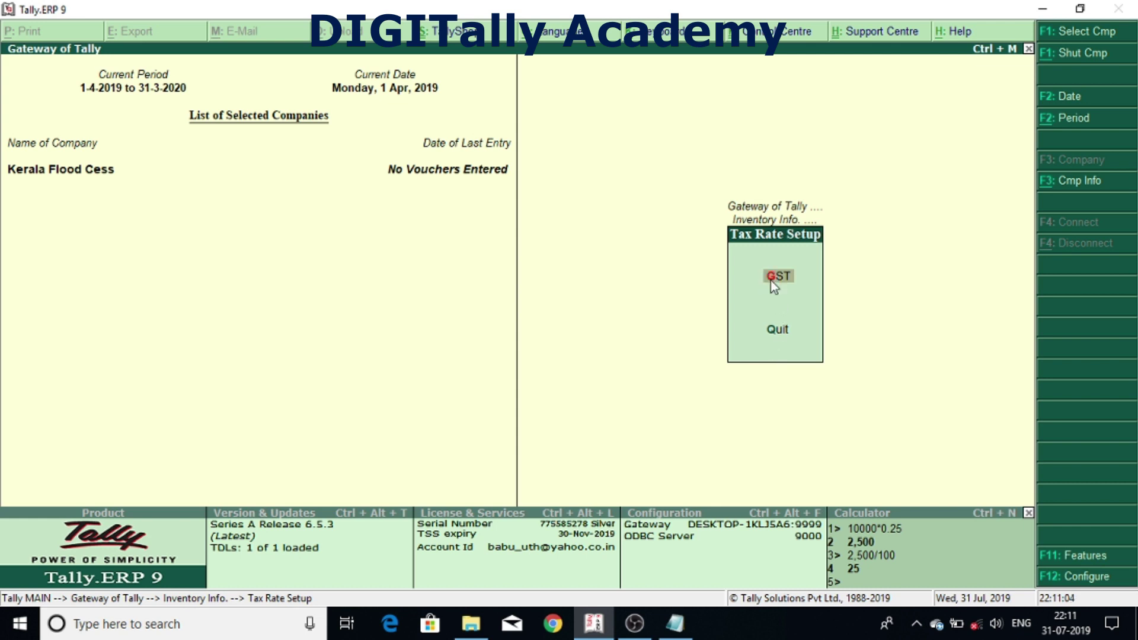
click(771, 279)
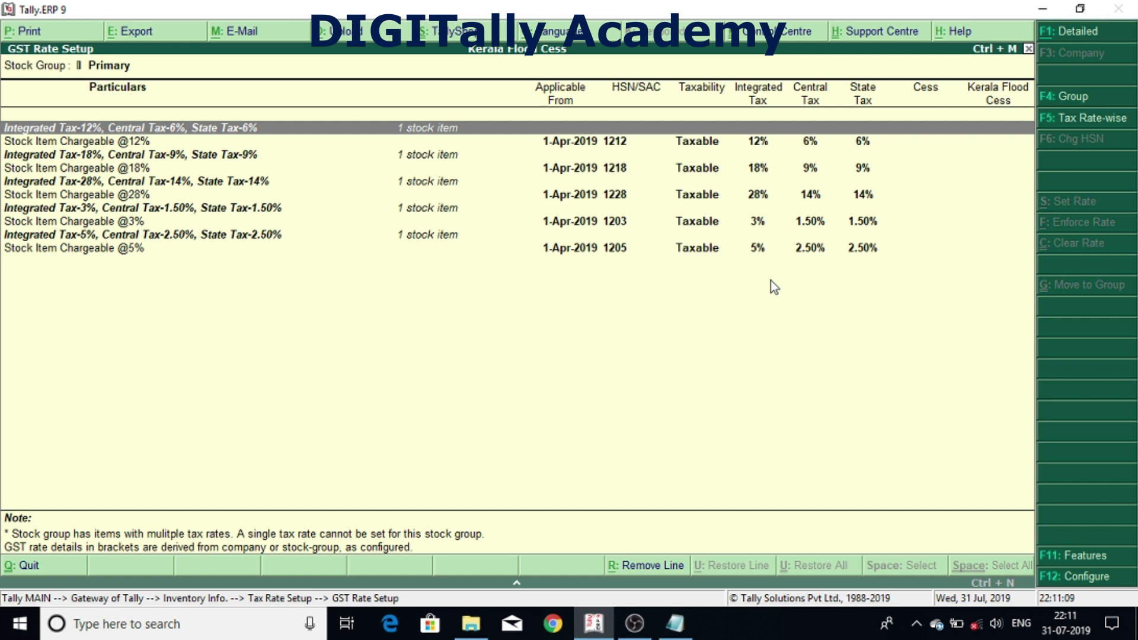
key(Down)
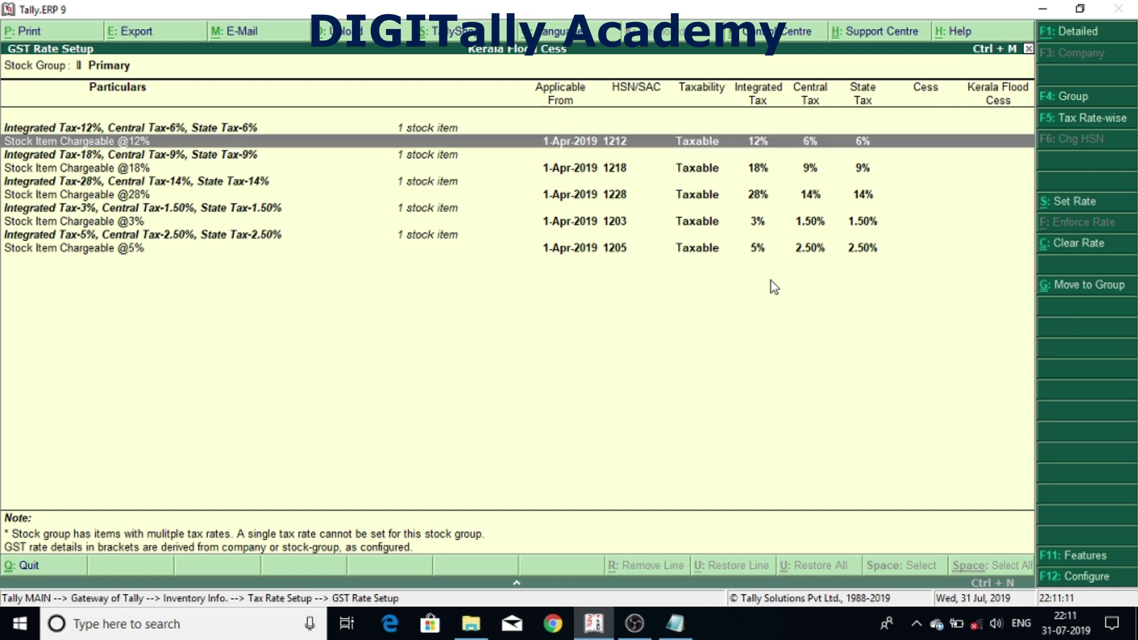
key(Down)
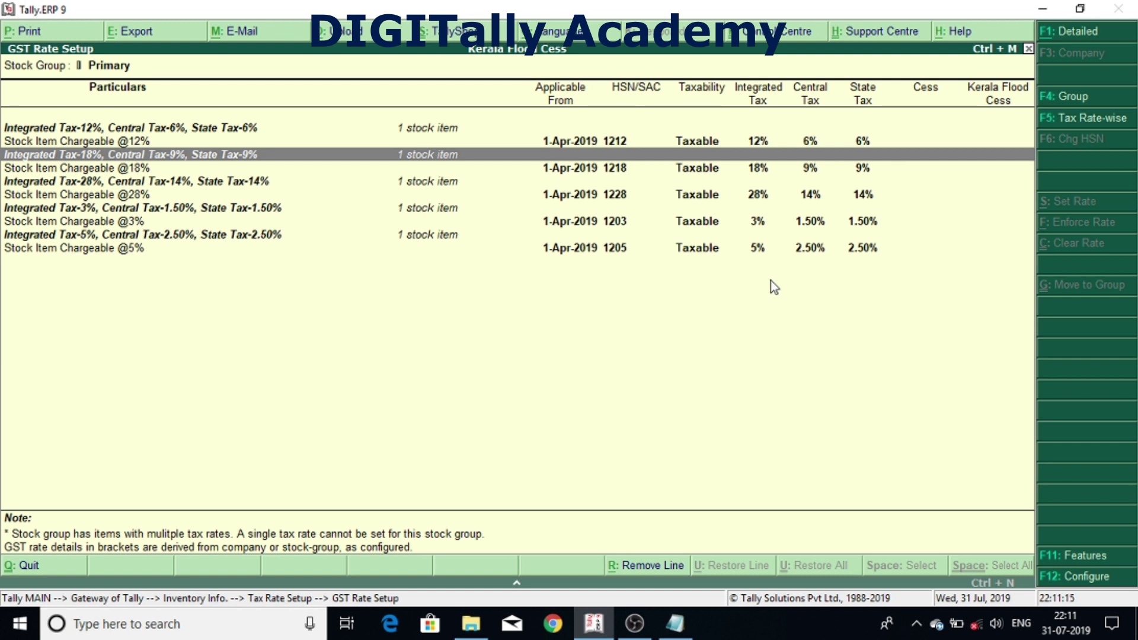
key(Down)
key(Down)
key(Down)
key(Up)
key(Up)
key(Up)
key(Up)
key(Up)
key(Down)
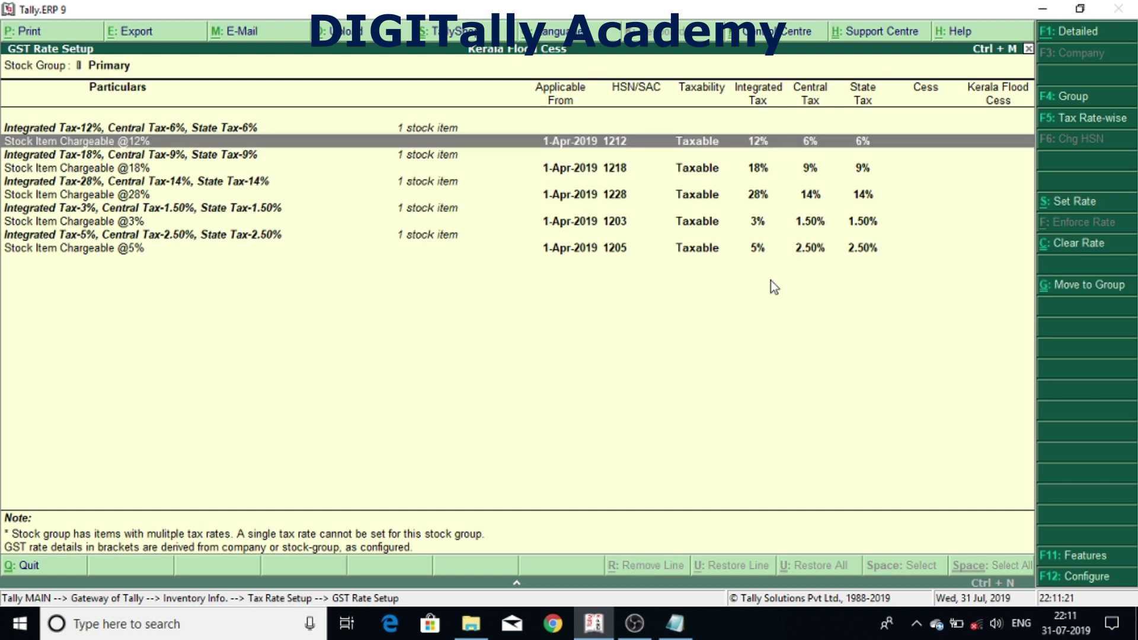
key(Down)
key(Down)
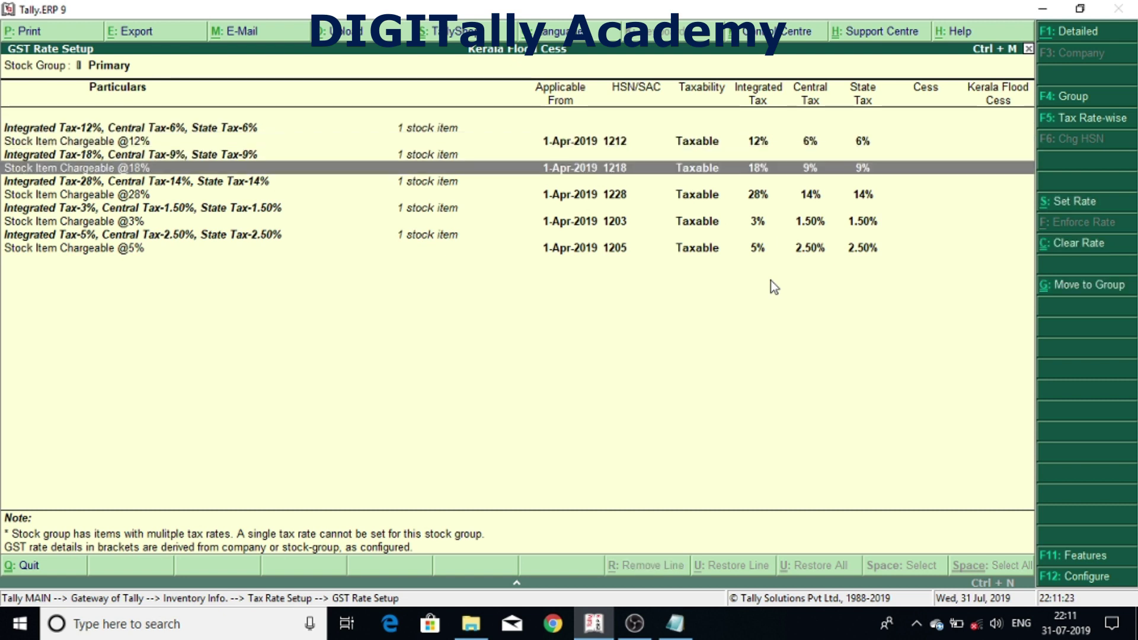
key(Down)
key(Down)
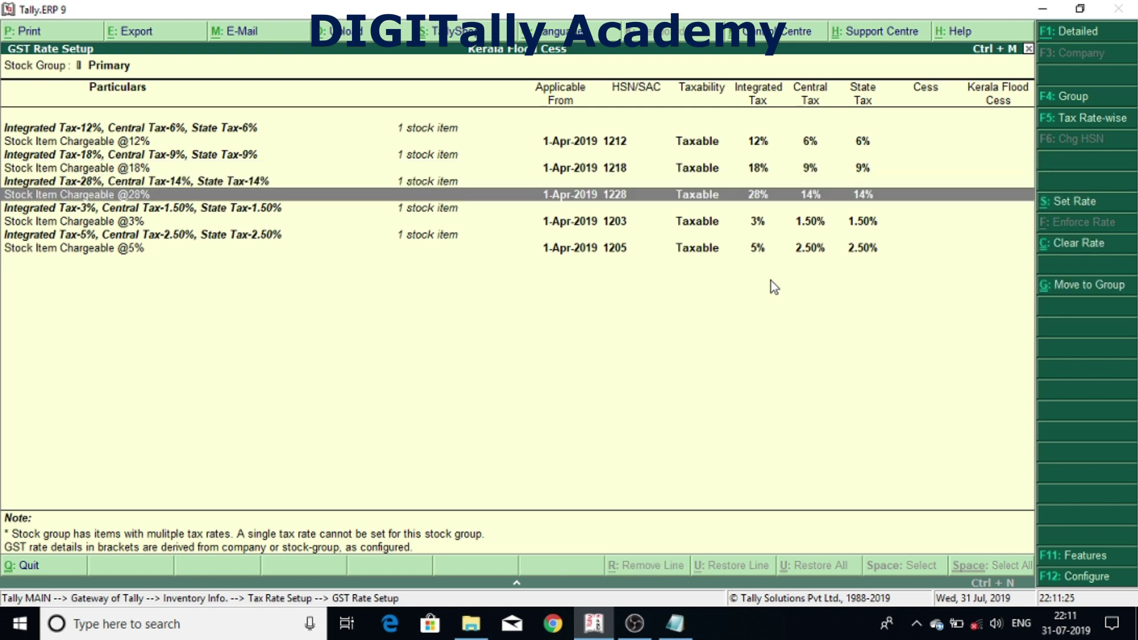
key(Down)
key(Down)
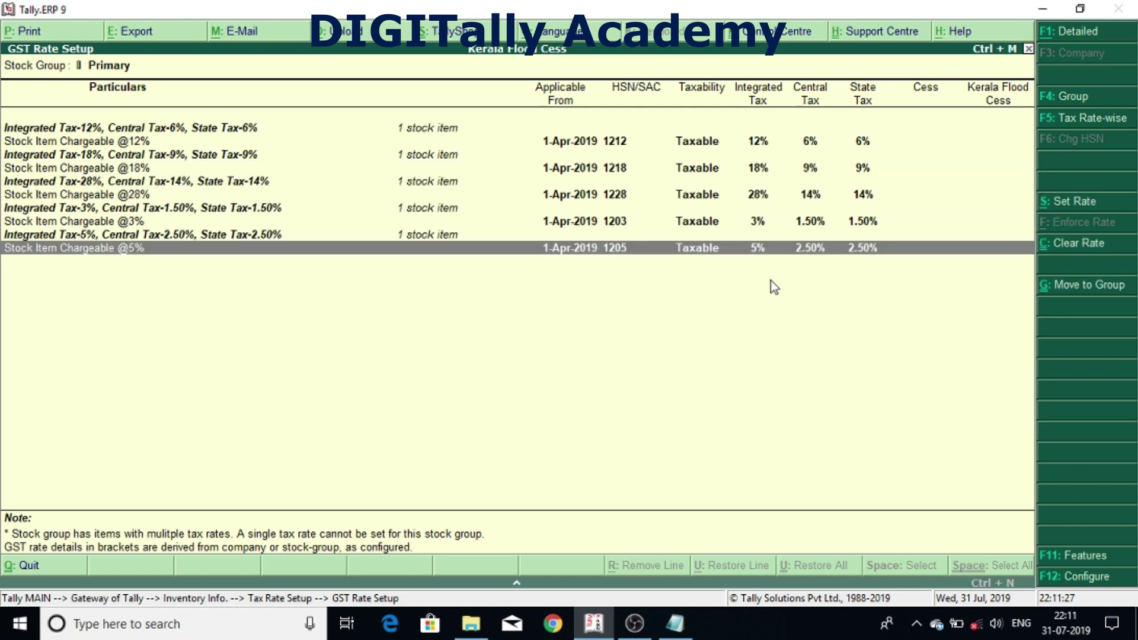
key(Up)
key(Up)
key(Up)
key(Up)
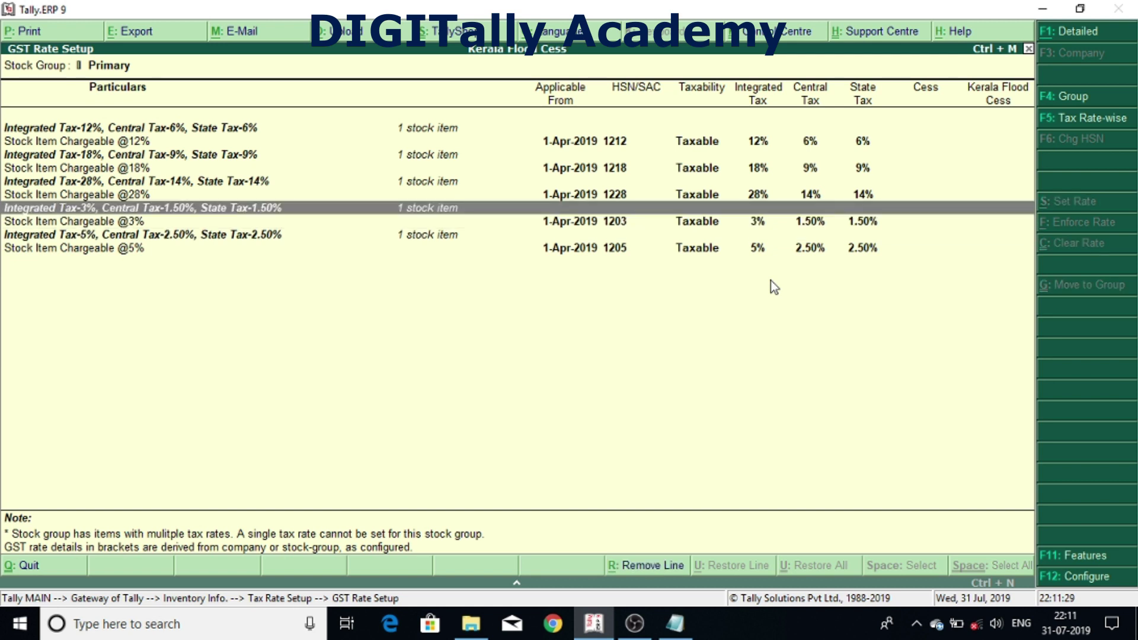
key(Up)
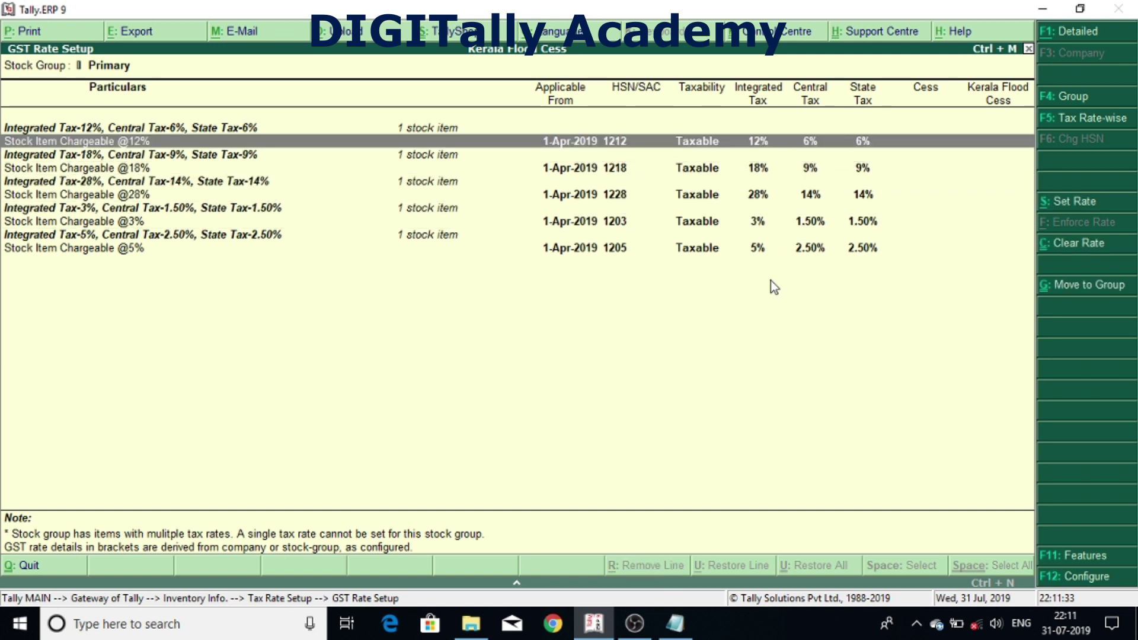
key(Down)
key(Up)
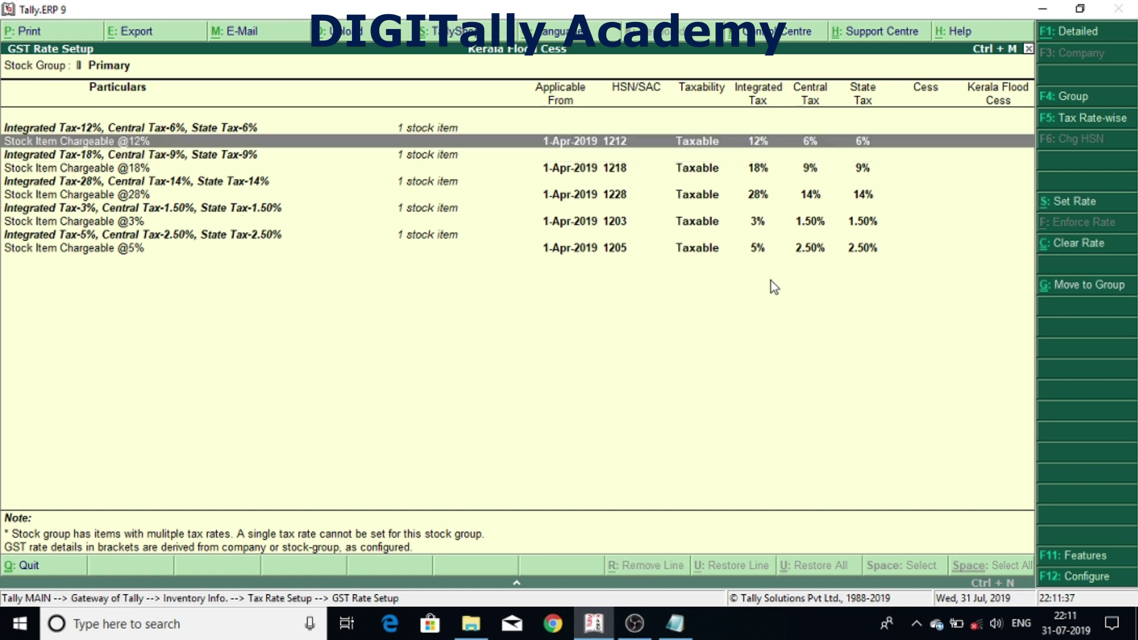
key(space)
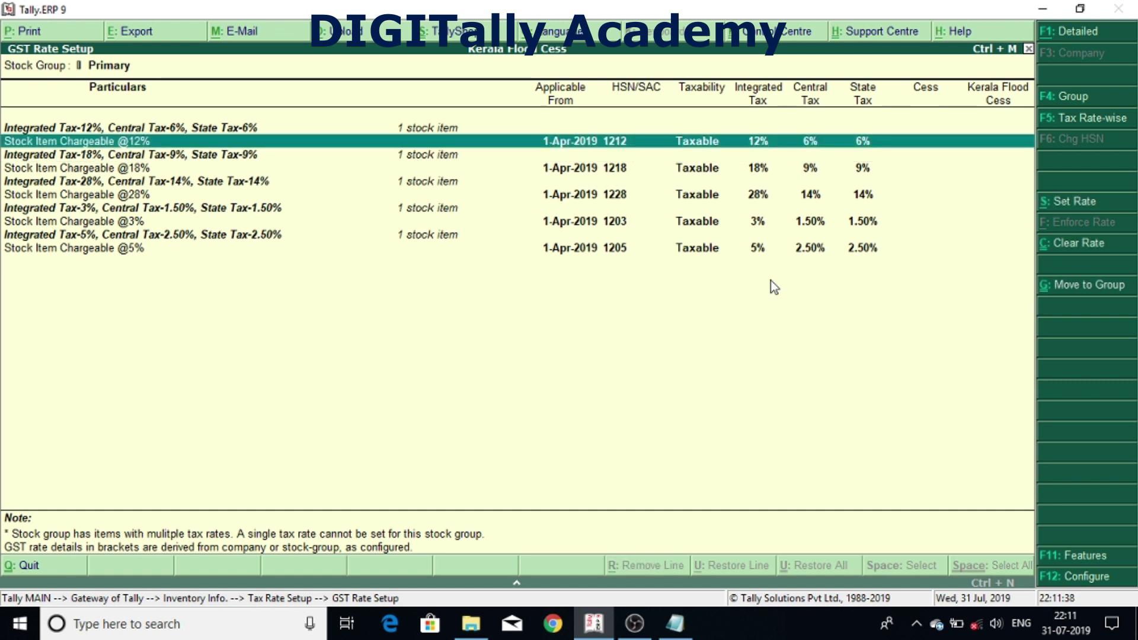
click(1060, 208)
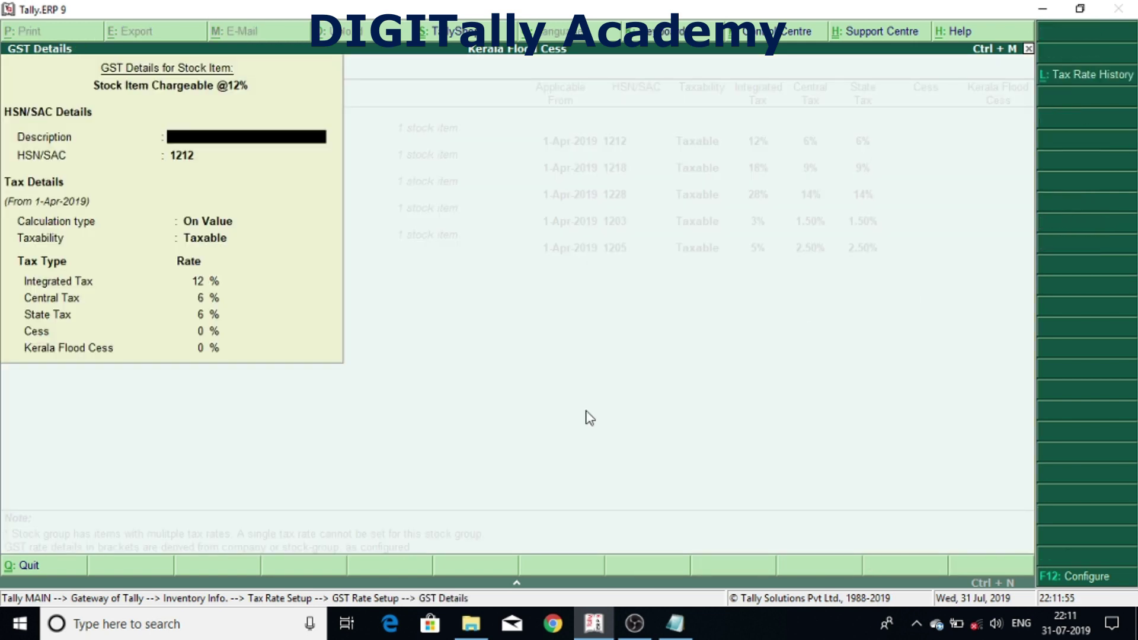
key(Return)
key(Return)
key(Return)
key(Return)
key(Return)
key(Return)
key(Return)
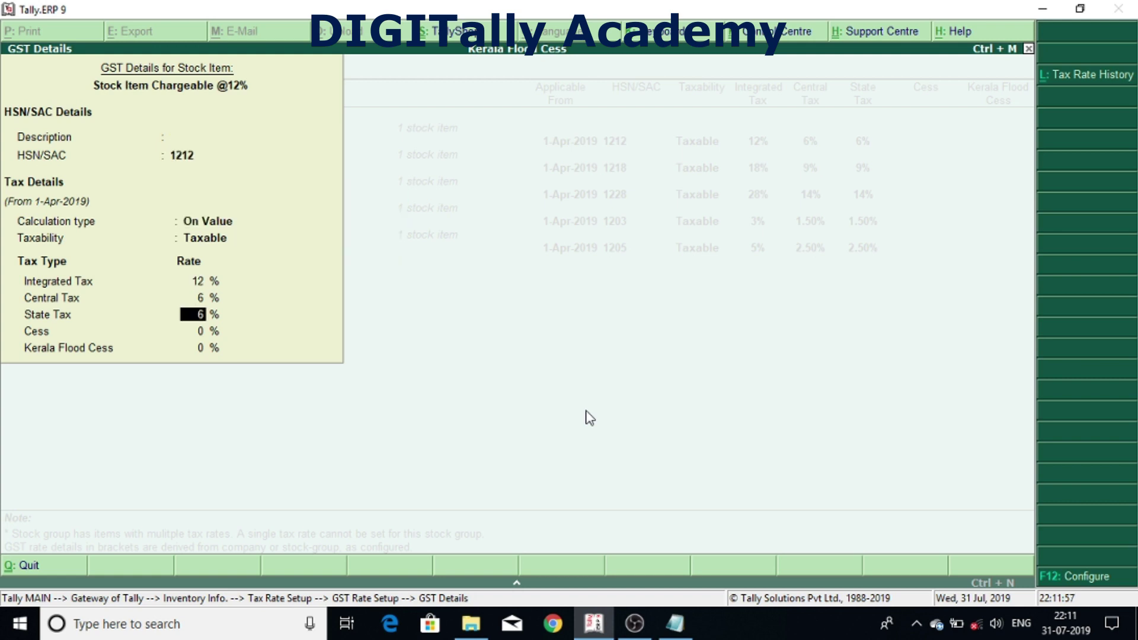
key(Return)
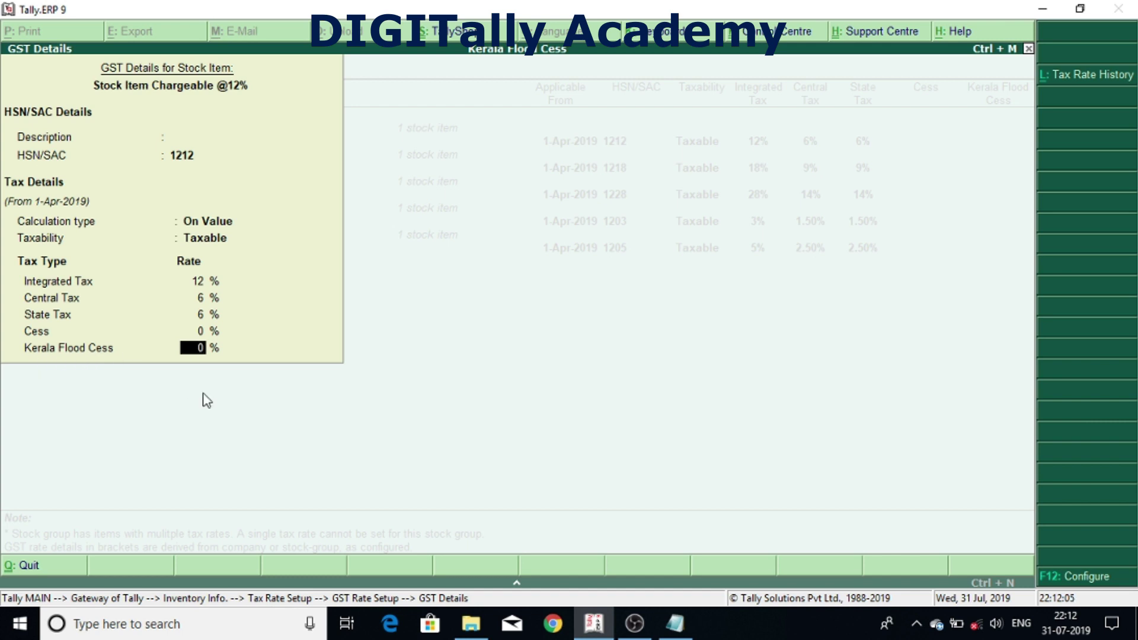
text(1)
key(Return)
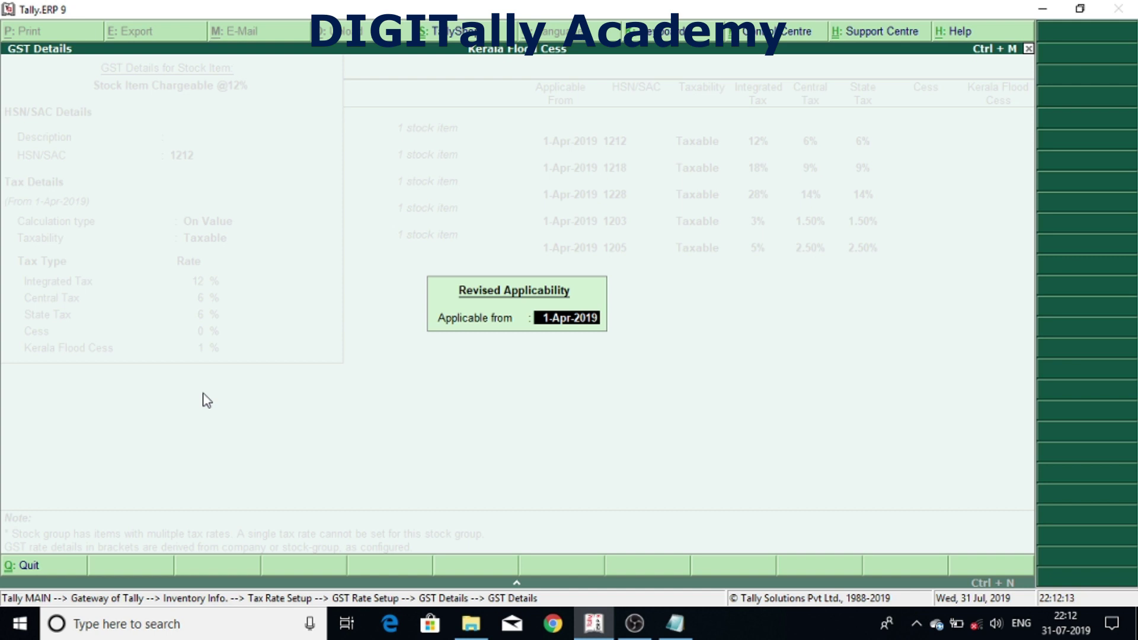
text(1-8-19)
key(Return)
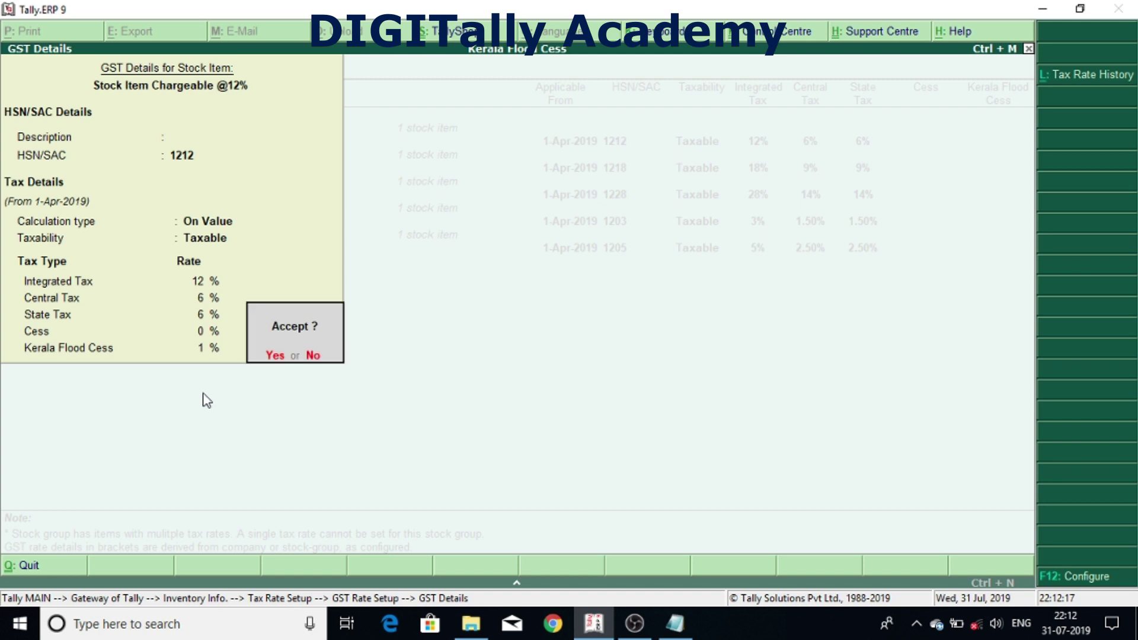
key(Return)
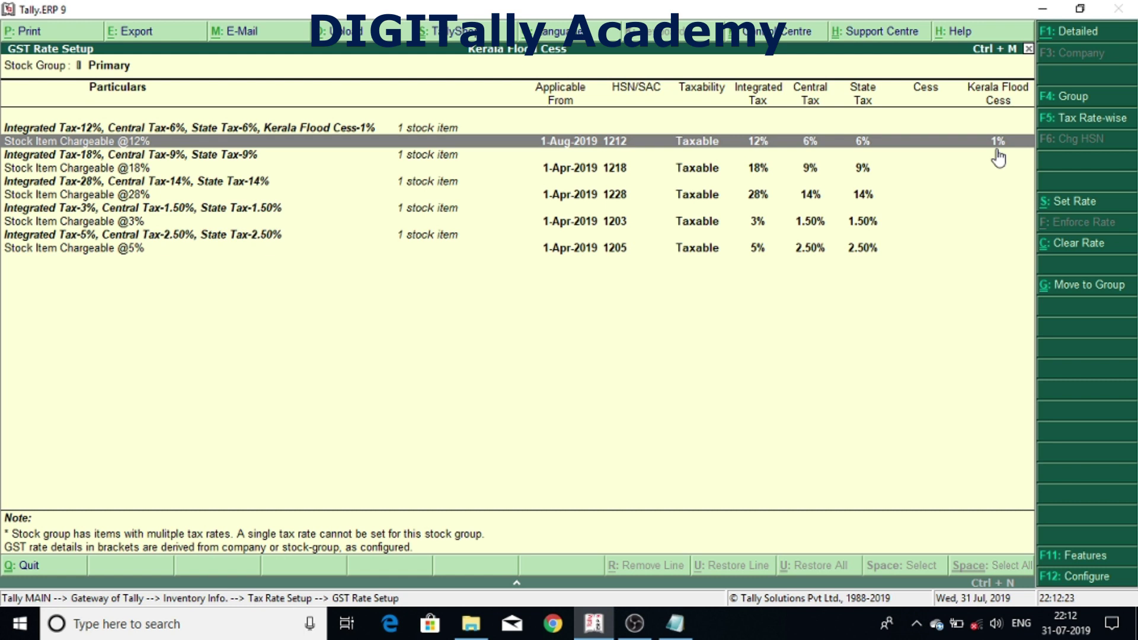
key(Down)
key(Down)
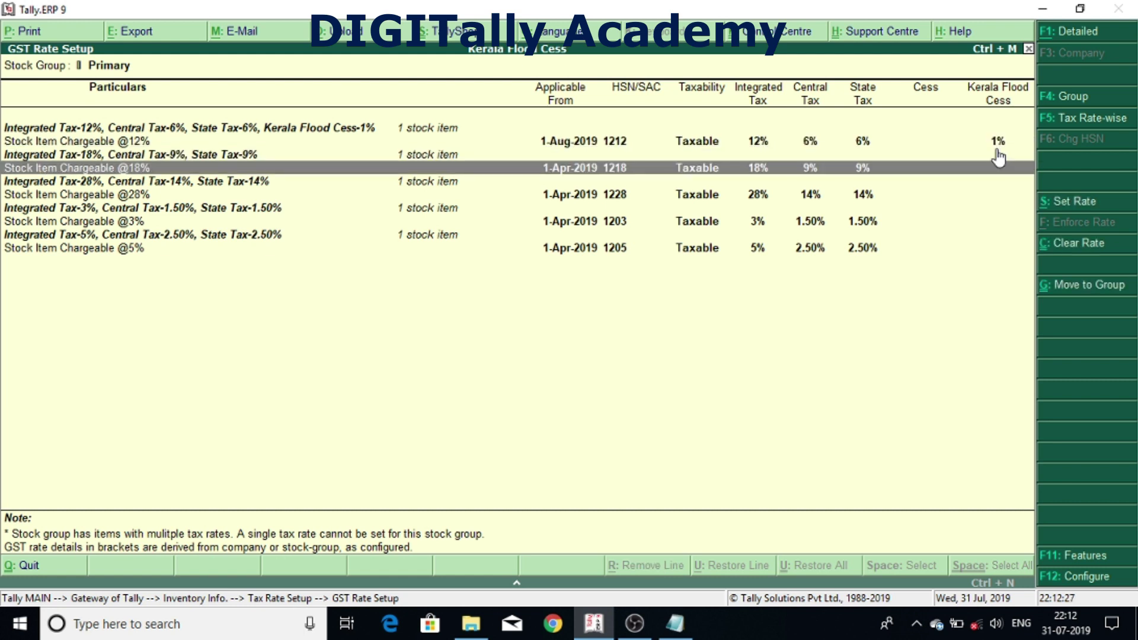
key(space)
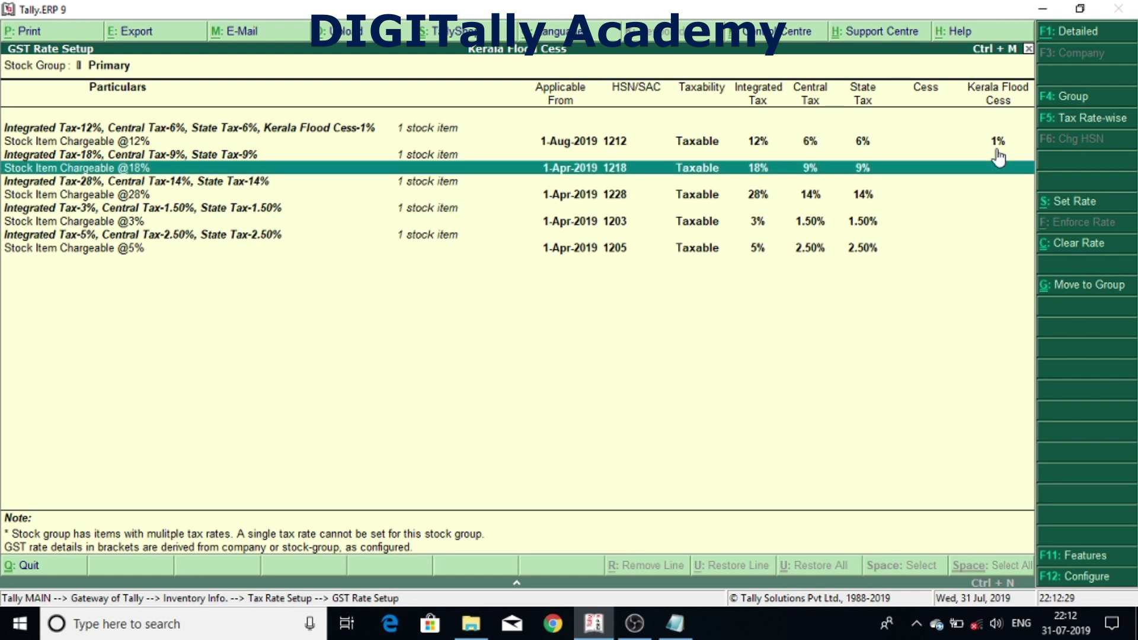
click(1057, 204)
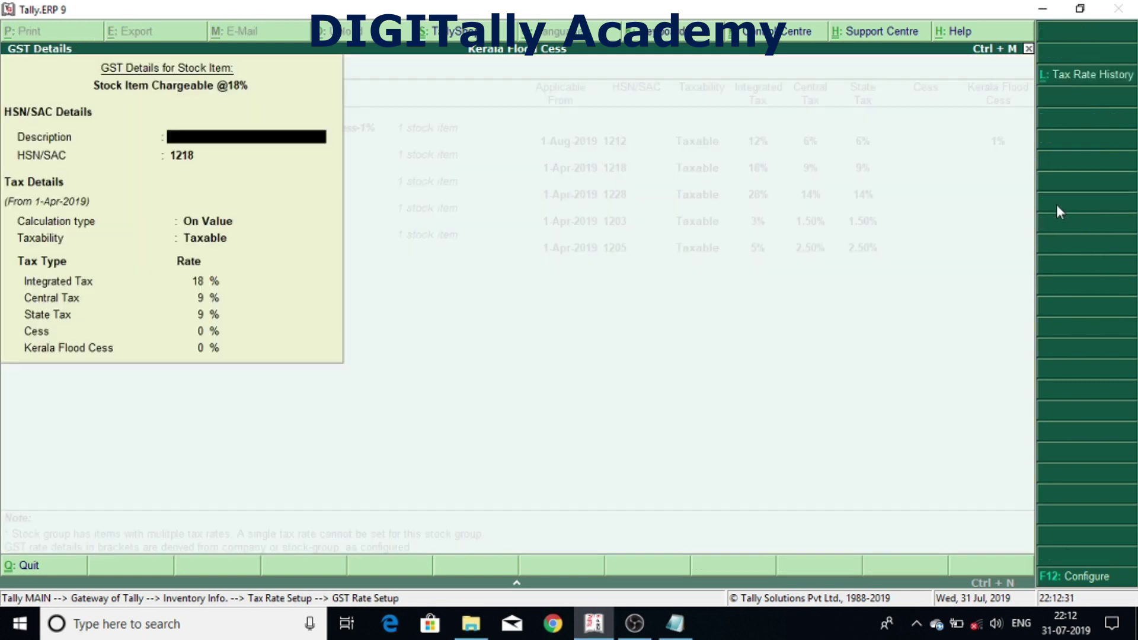
key(Return)
key(Return)
key(Return)
key(Return)
key(Return)
key(Return)
key(Return)
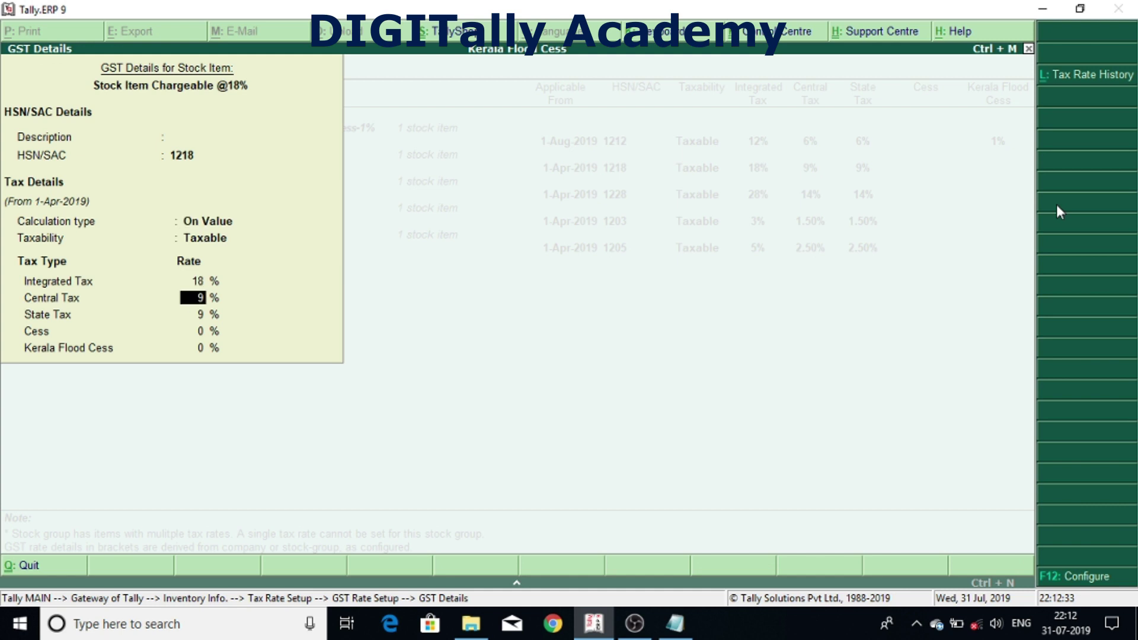
key(Return)
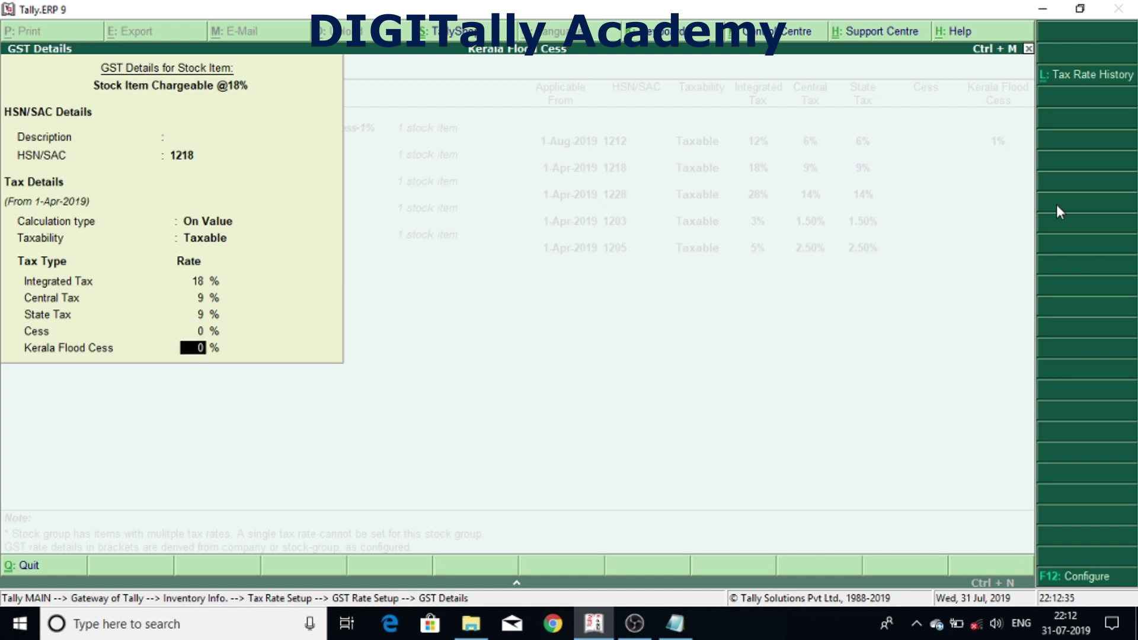
text(1)
key(Return)
text(1-8)
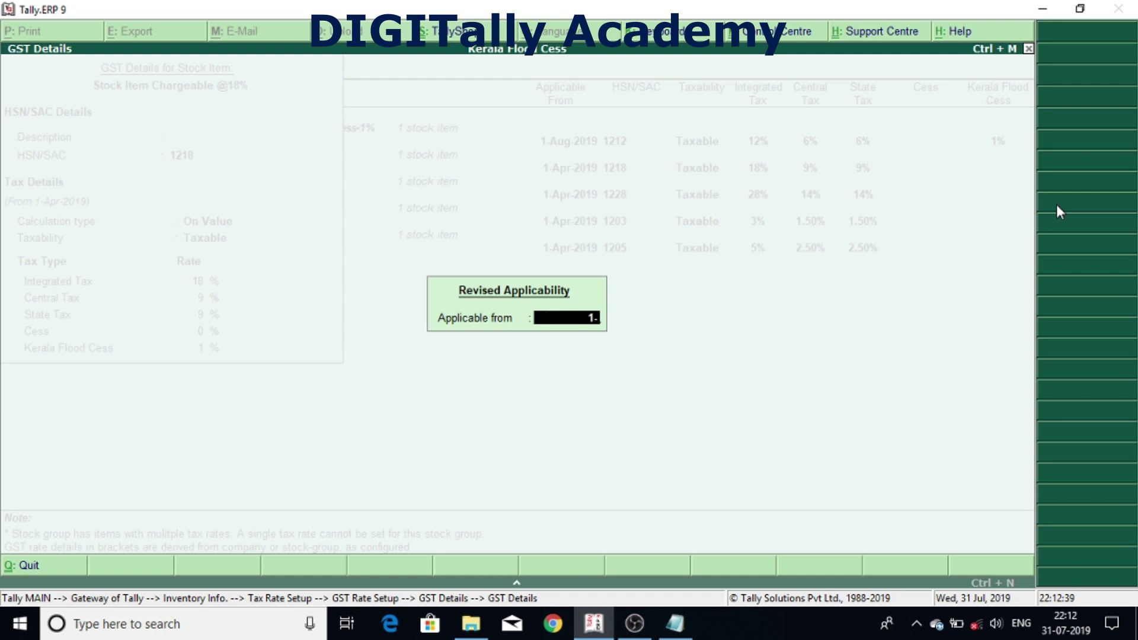
key(Return)
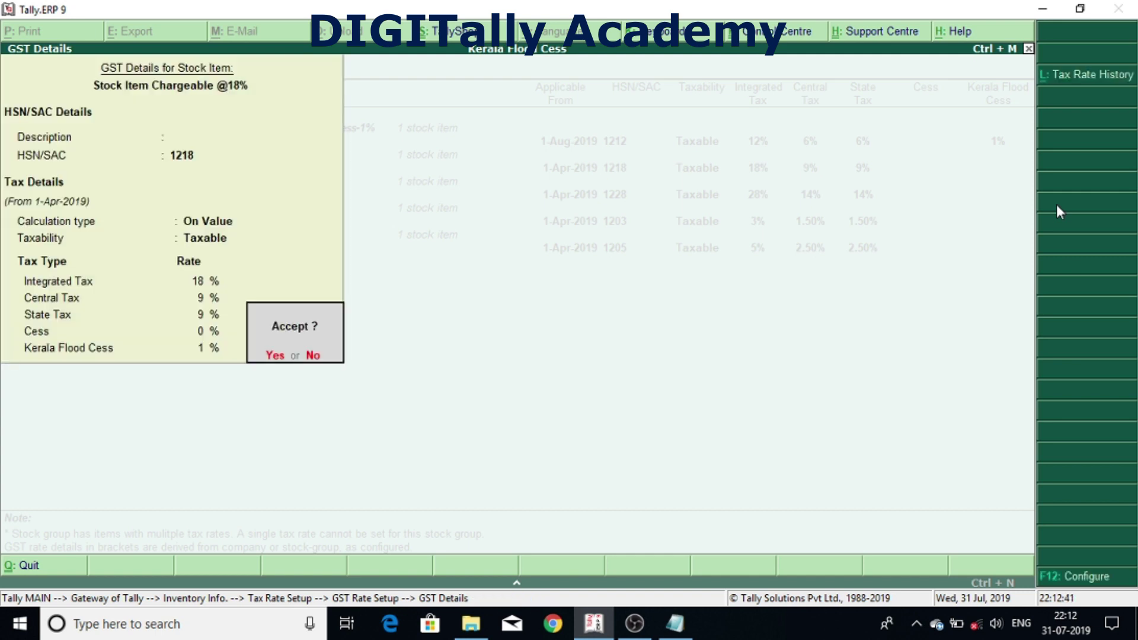
key(Return)
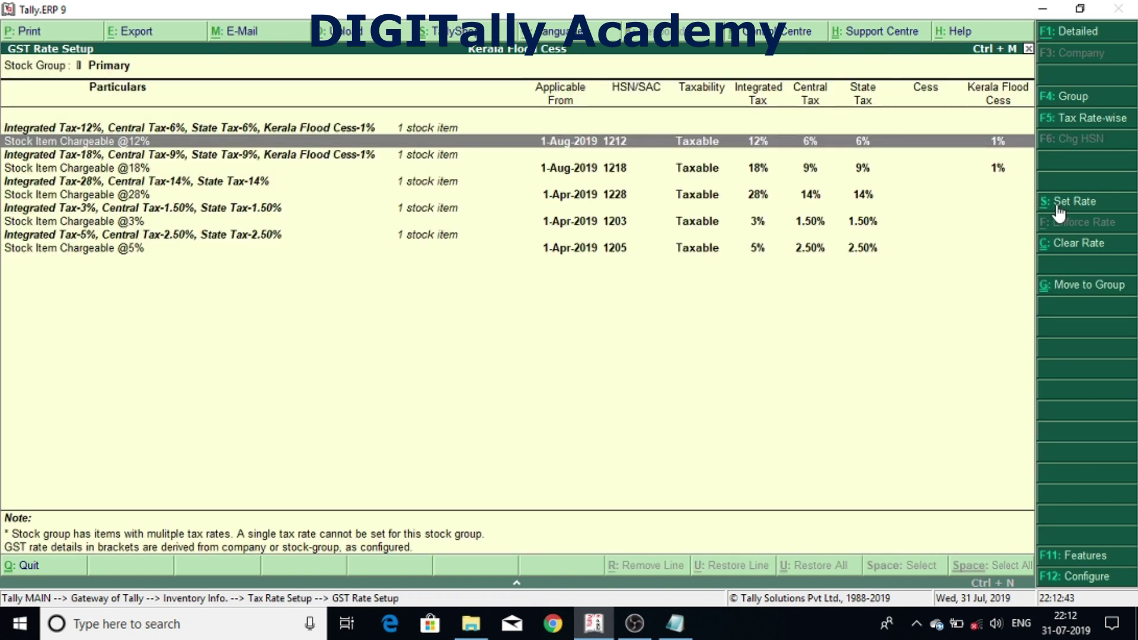
key(Down)
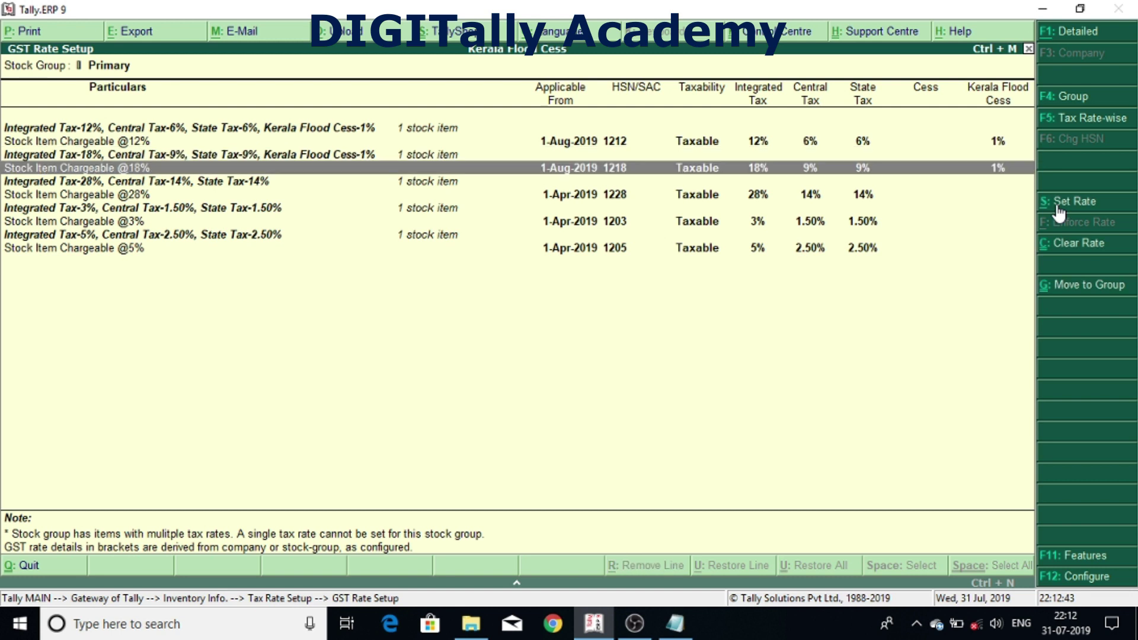
click(935, 194)
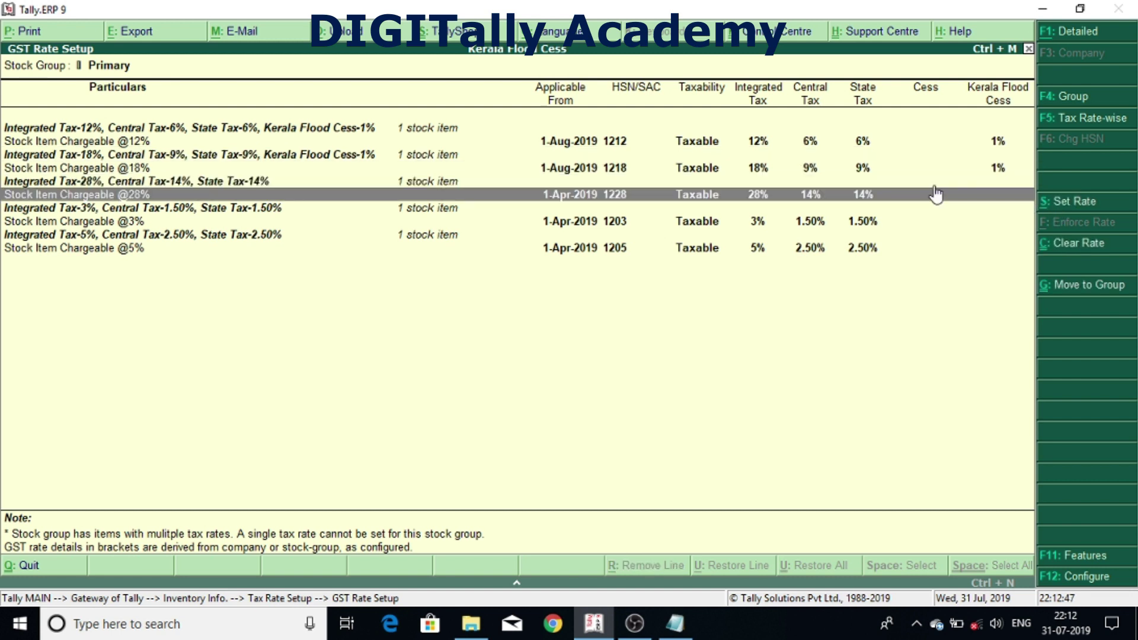
click(935, 195)
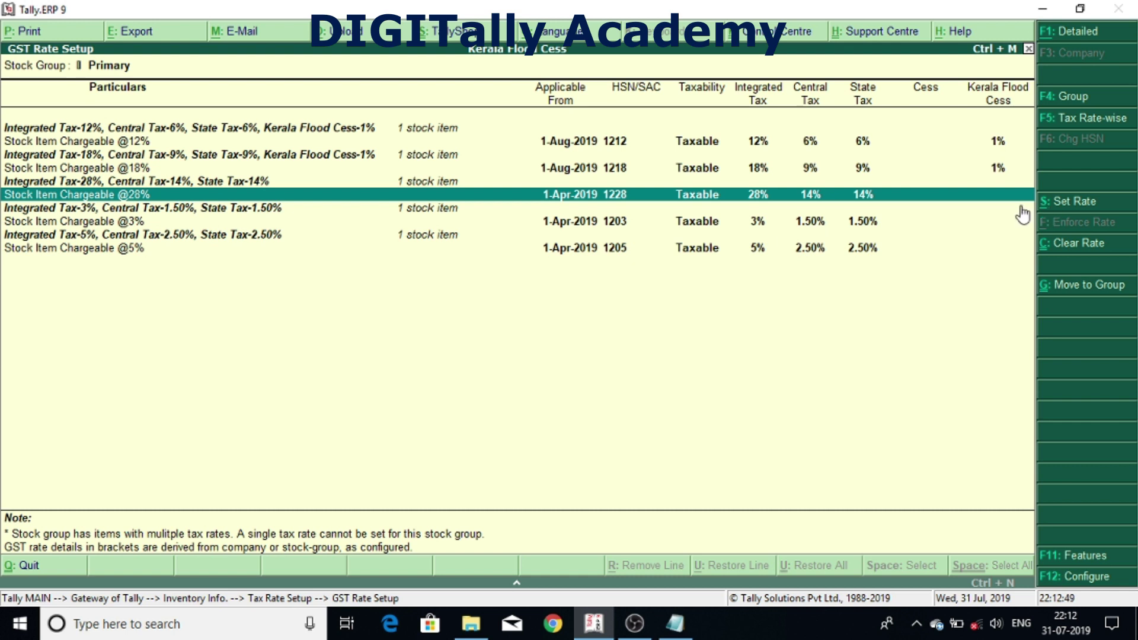
click(1060, 210)
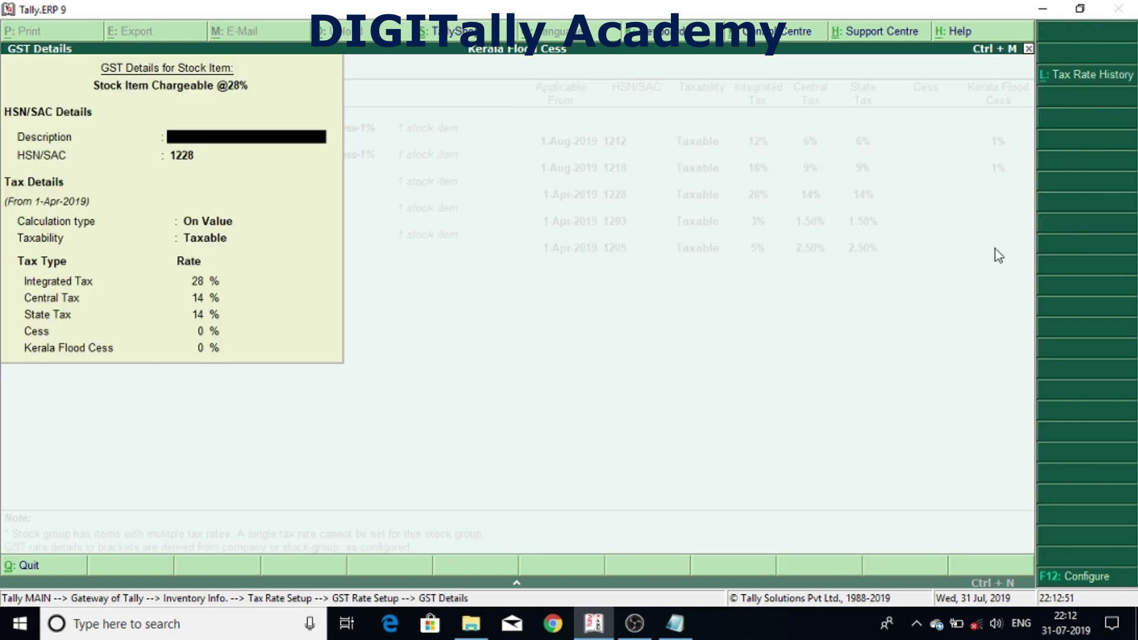
key(Return)
key(Return)
key(Return)
key(Return)
key(Return)
key(Return)
key(Return)
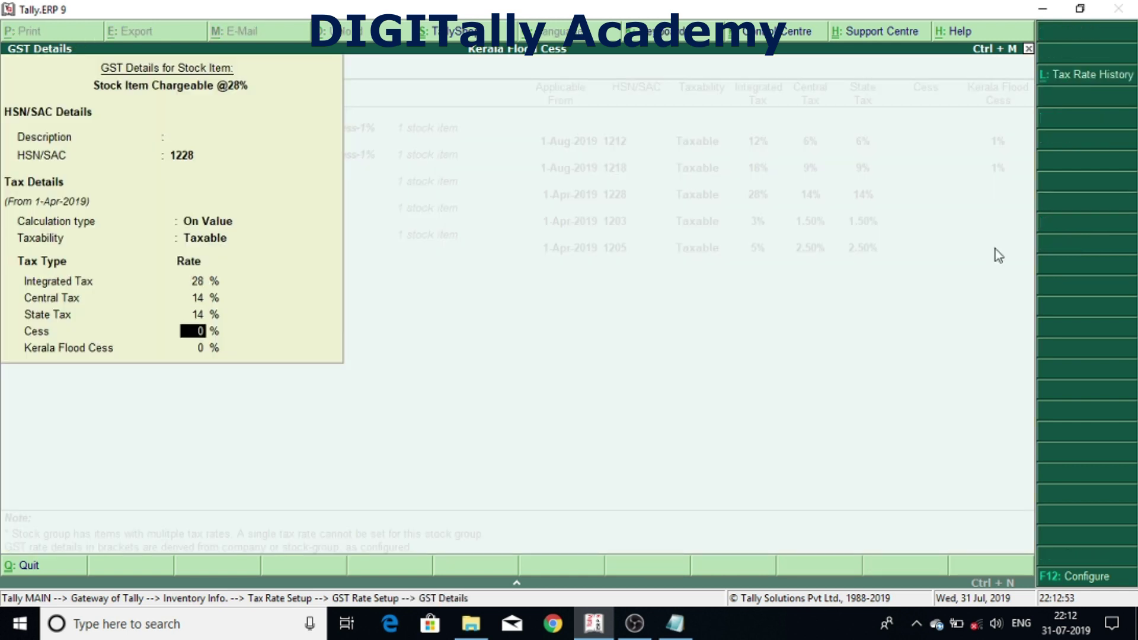
text(1)
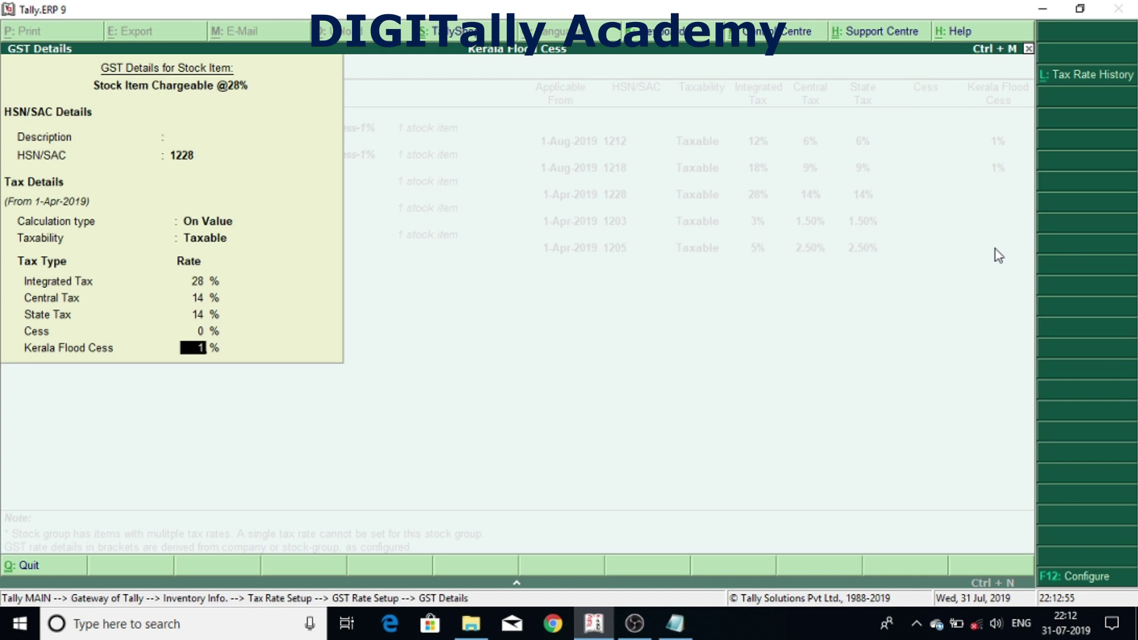
key(Return)
key(BackSpace)
text(1-8)
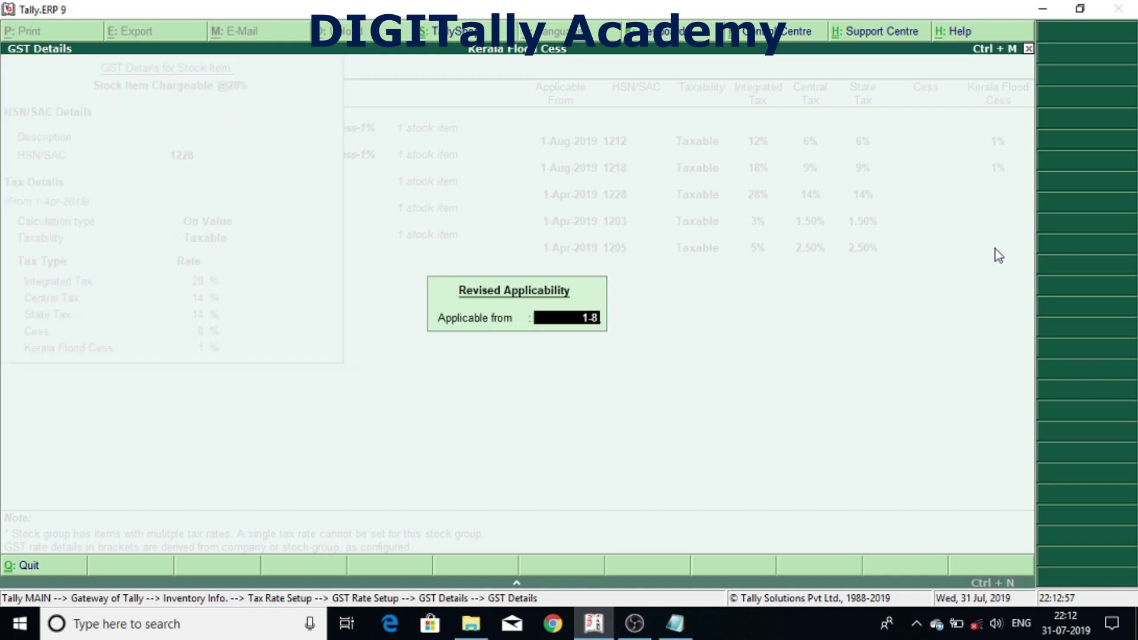
key(Return)
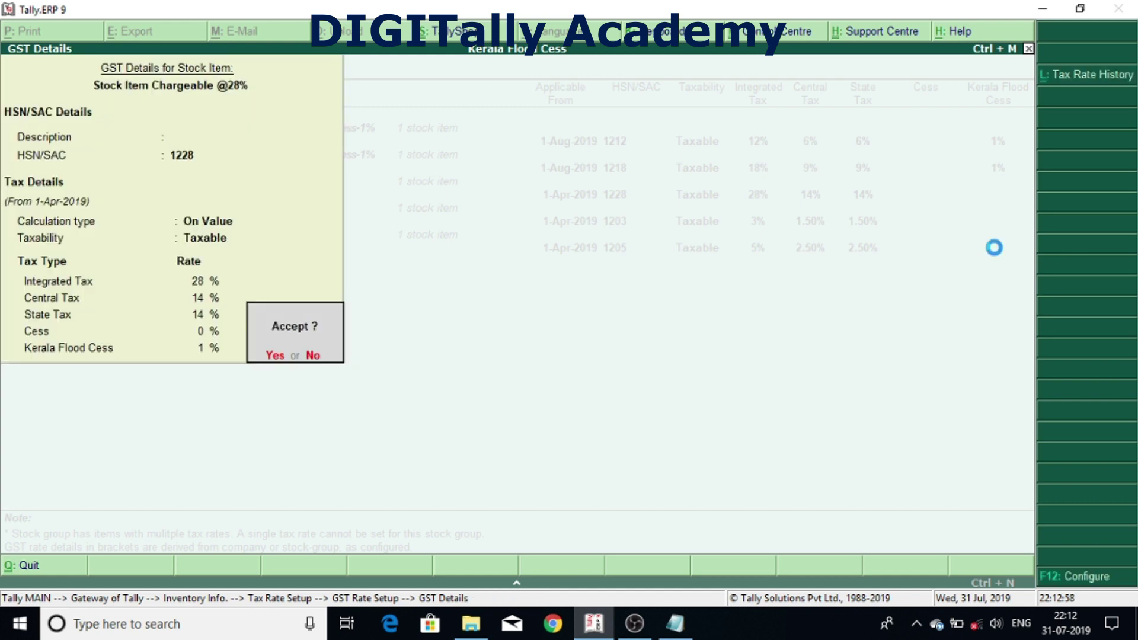
key(Return)
key(Down)
key(Down)
key(Down)
key(Down)
key(Down)
key(Down)
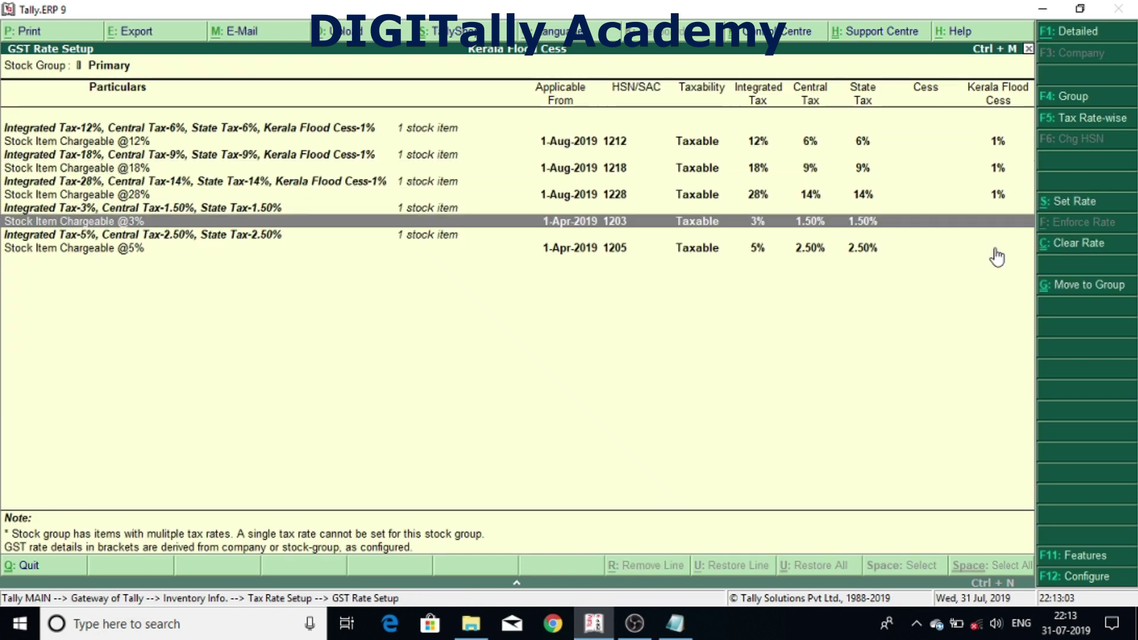
Set a 0.25% Kerala Flood Cess on the @3% item, confirm the applicability date and accept
click(1060, 209)
key(Return)
key(Return)
key(Return)
key(Return)
key(Return)
key(Return)
key(Return)
key(Return)
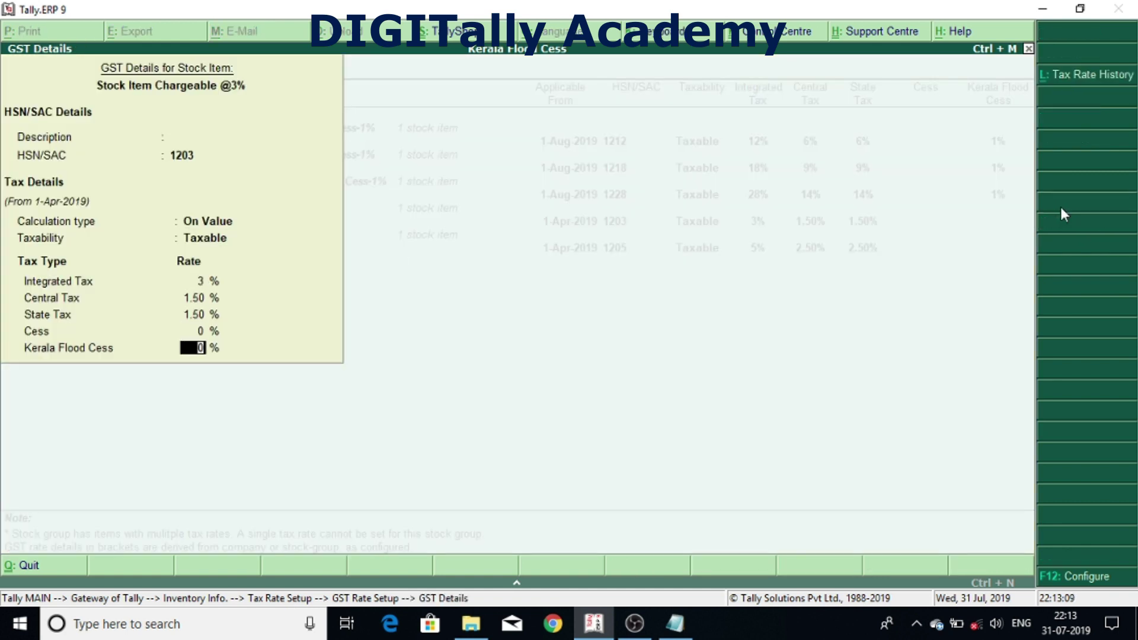
text(0.25)
key(Return)
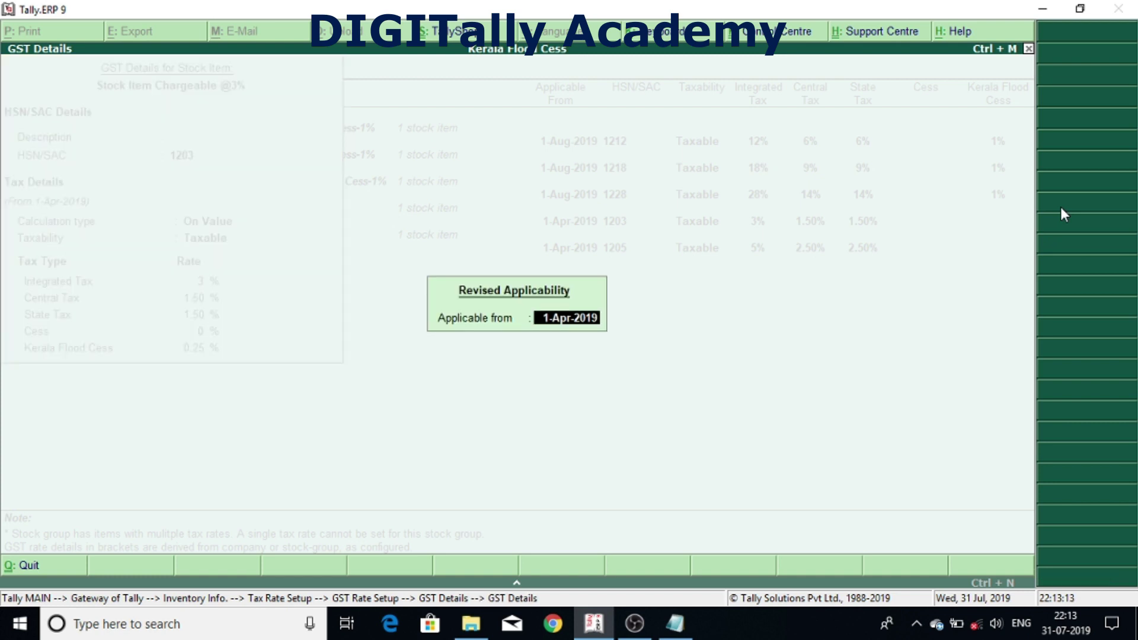
key(BackSpace)
text(1-4)
key(Return)
key(Return)
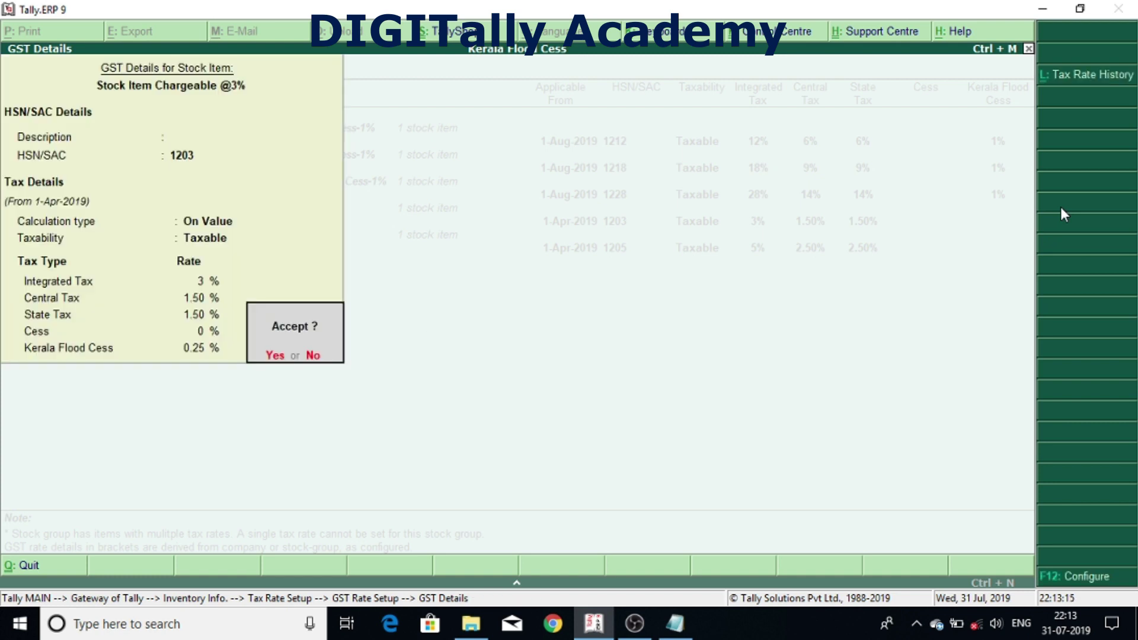
key(Return)
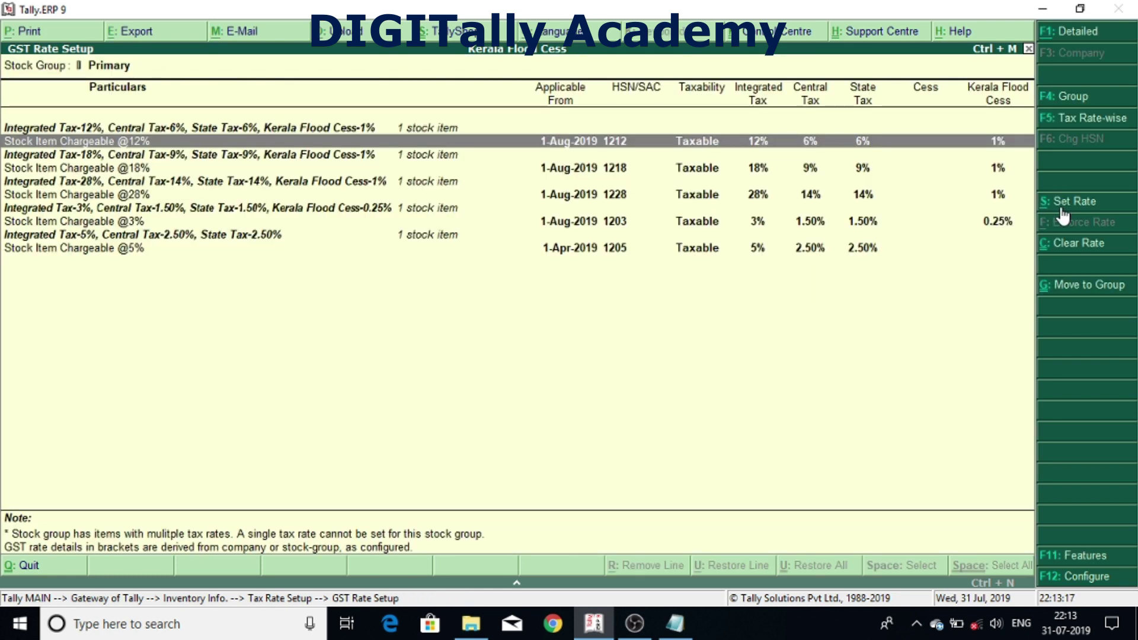
key(Down)
key(Down)
key(Down)
key(Down)
key(Down)
key(Down)
key(Down)
key(Down)
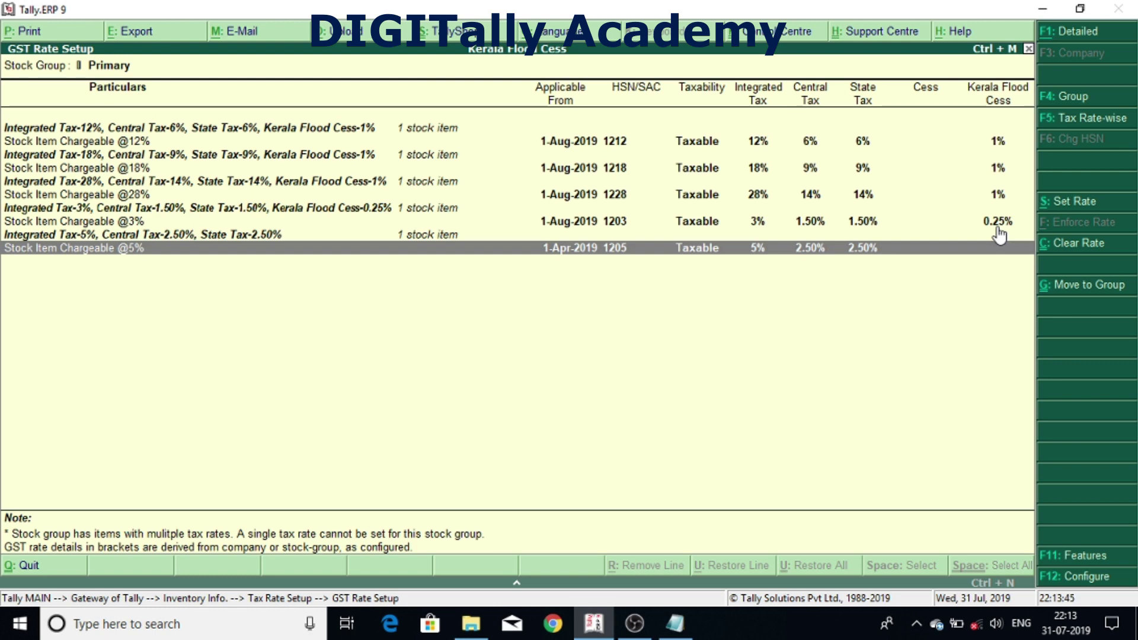
Close the GST Rate Setup report after reviewing the four cess-bearing items
key(Escape)
key(Escape)
key(Escape)
key(Escape)
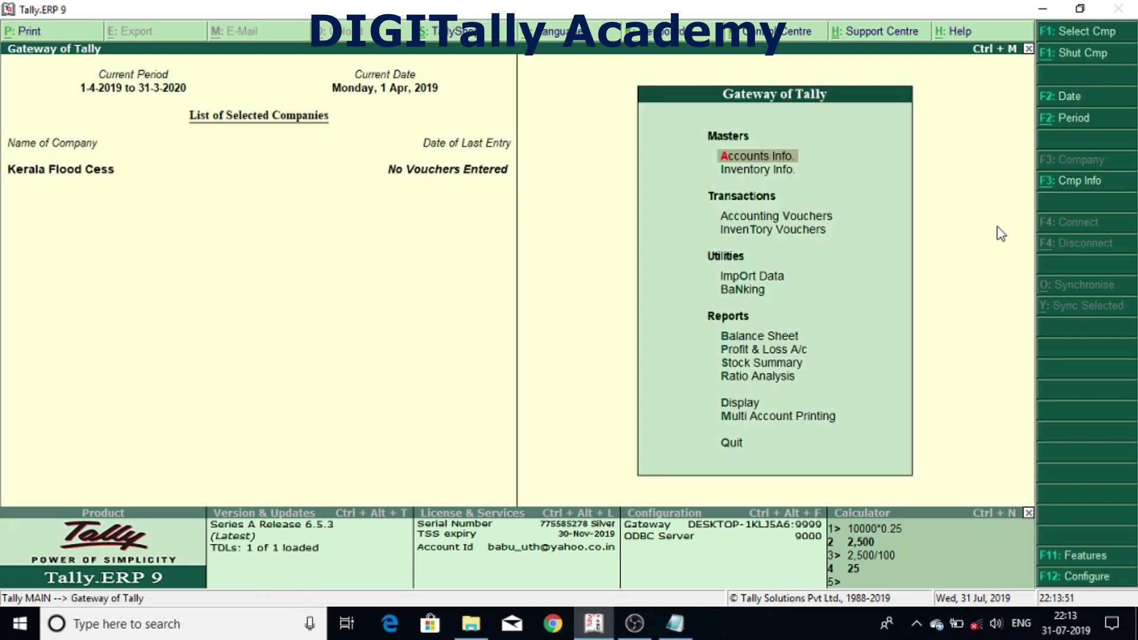
Start Sales voucher No. 1 under Accounting Vouchers and date it 1-8 (1-Aug-2019)
key(Down)
key(Down)
key(Down)
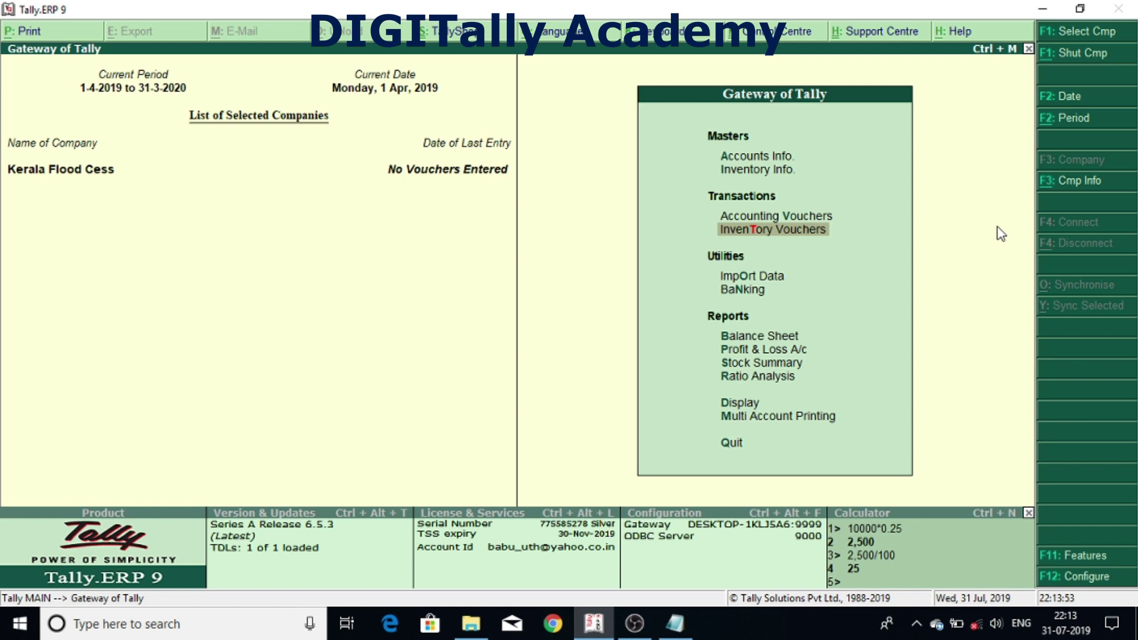
key(Up)
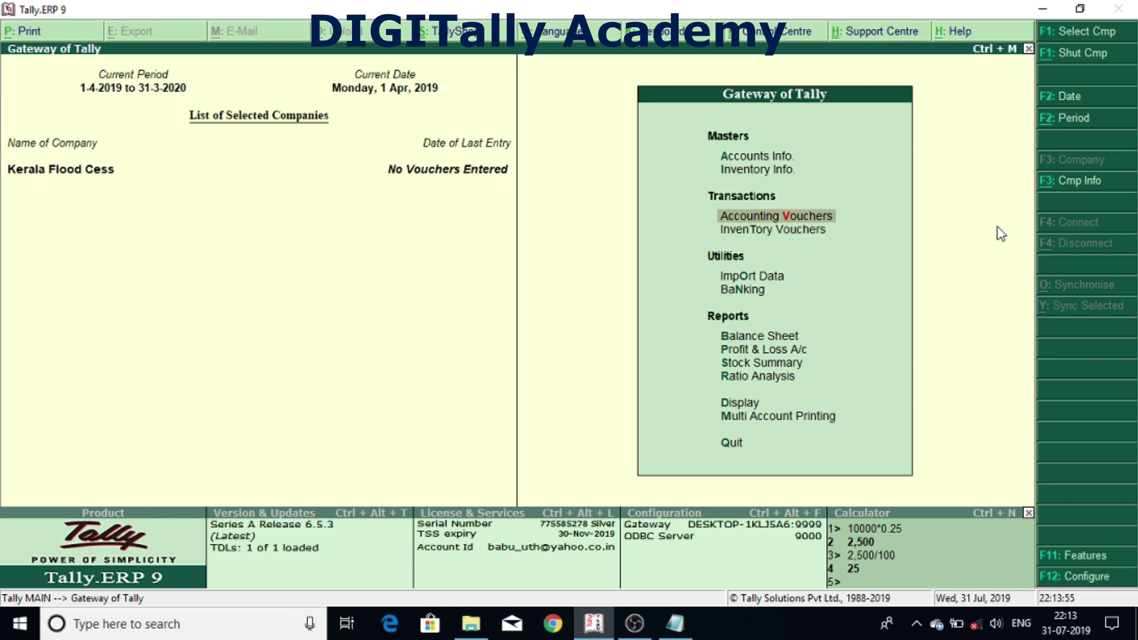
key(Return)
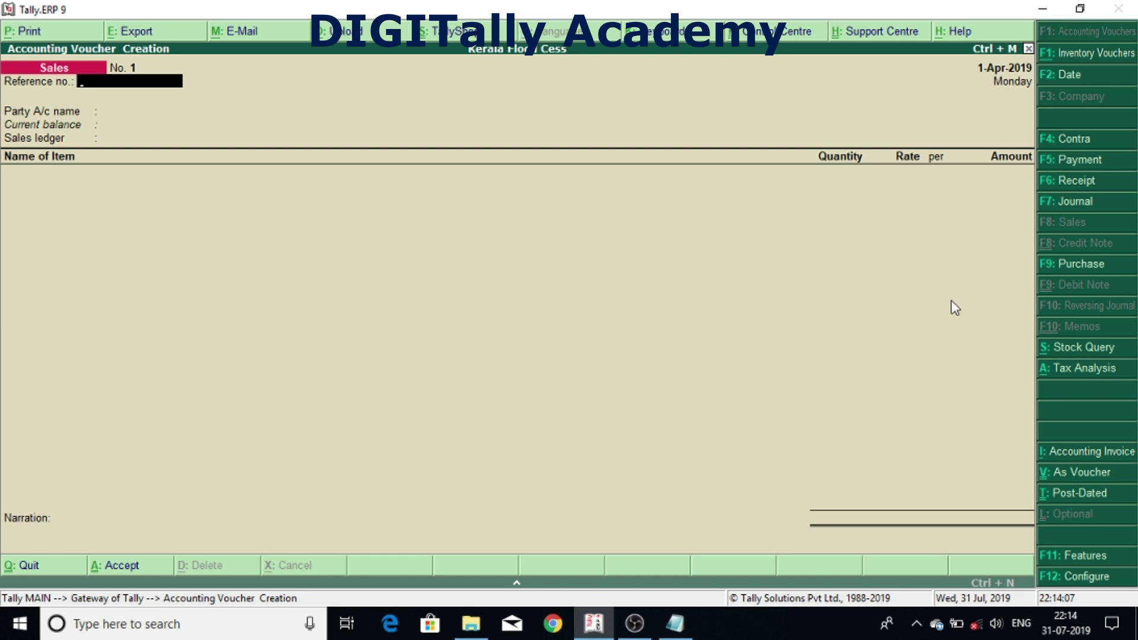
key(F2)
text(1-8)
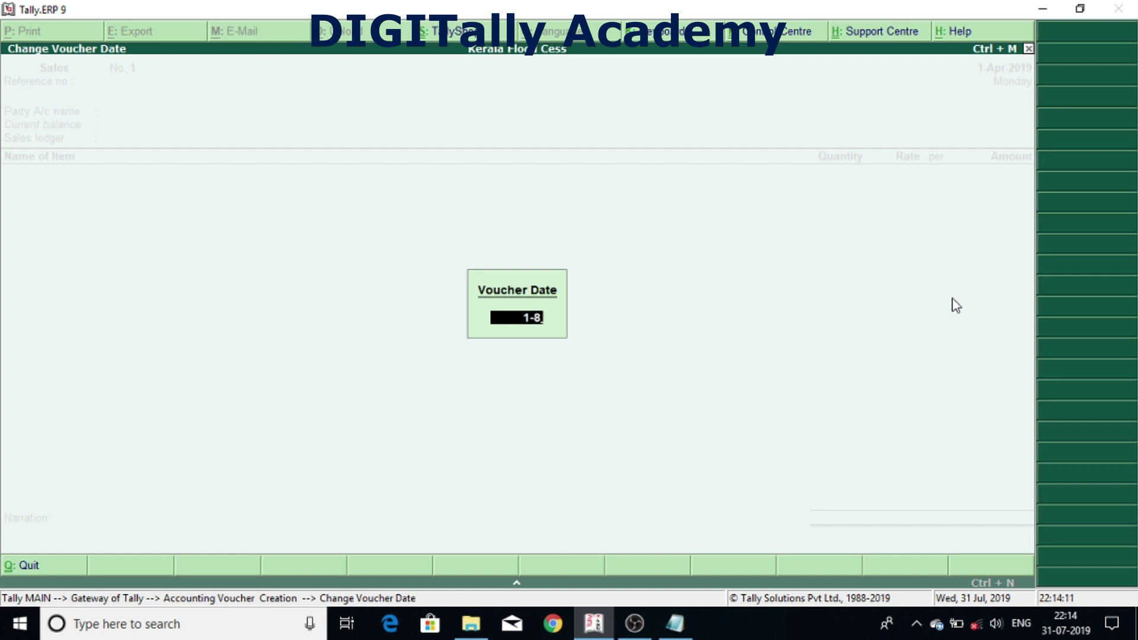
key(Return)
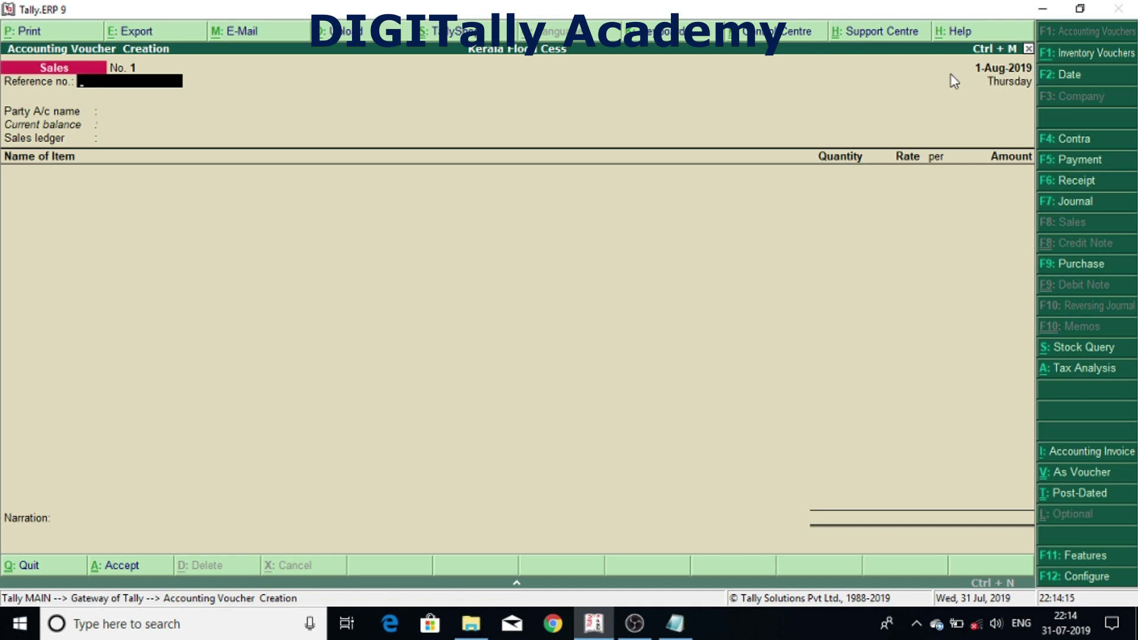
Choose Local-Registered-Buyer as the party, keeping Kerala as state and place of supply
key(Return)
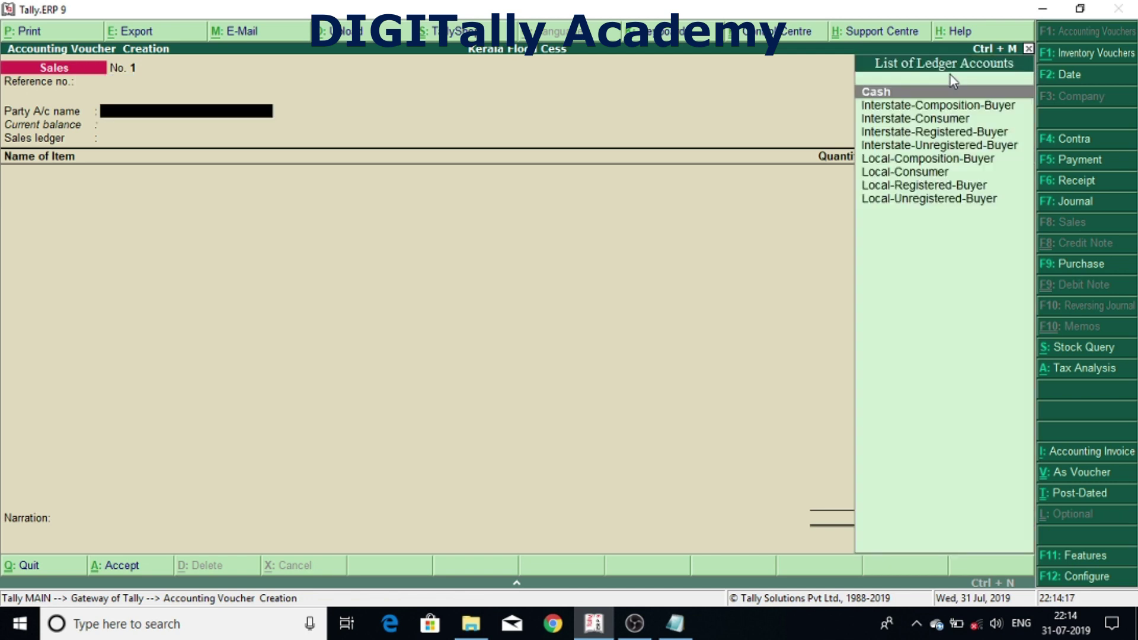
key(Down)
key(Down)
key(Down)
key(Down)
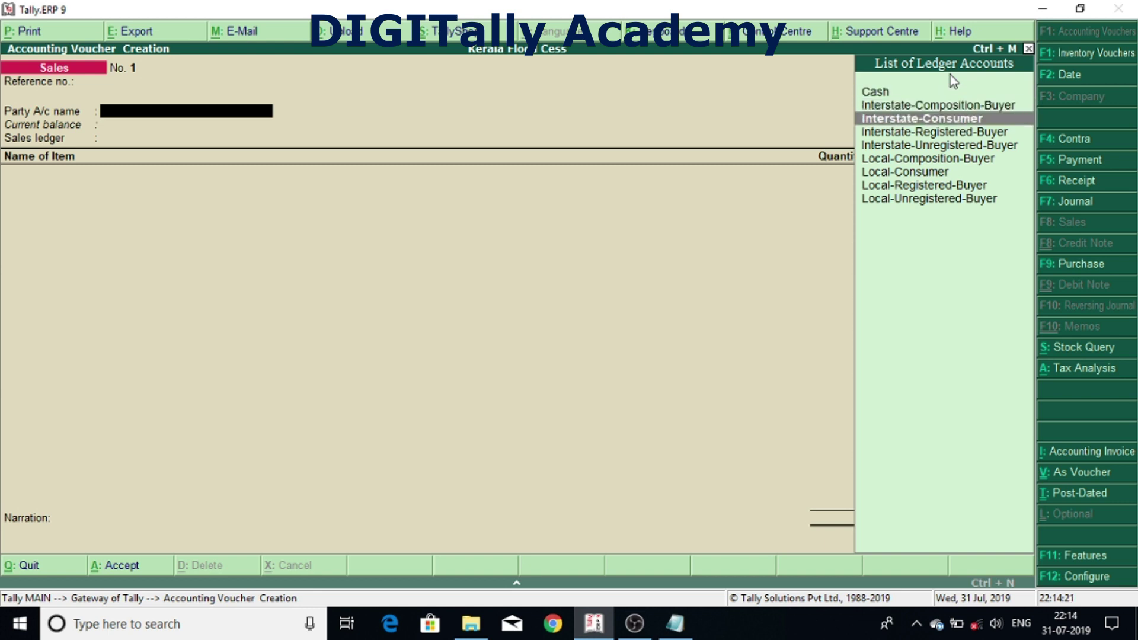
key(Down)
key(Down)
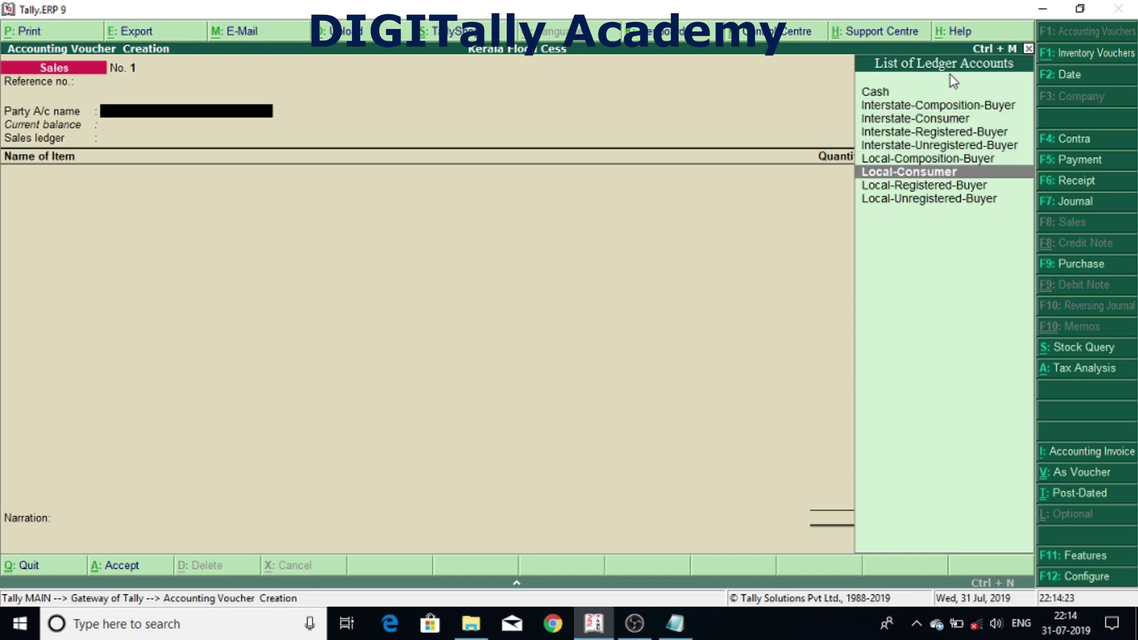
key(Down)
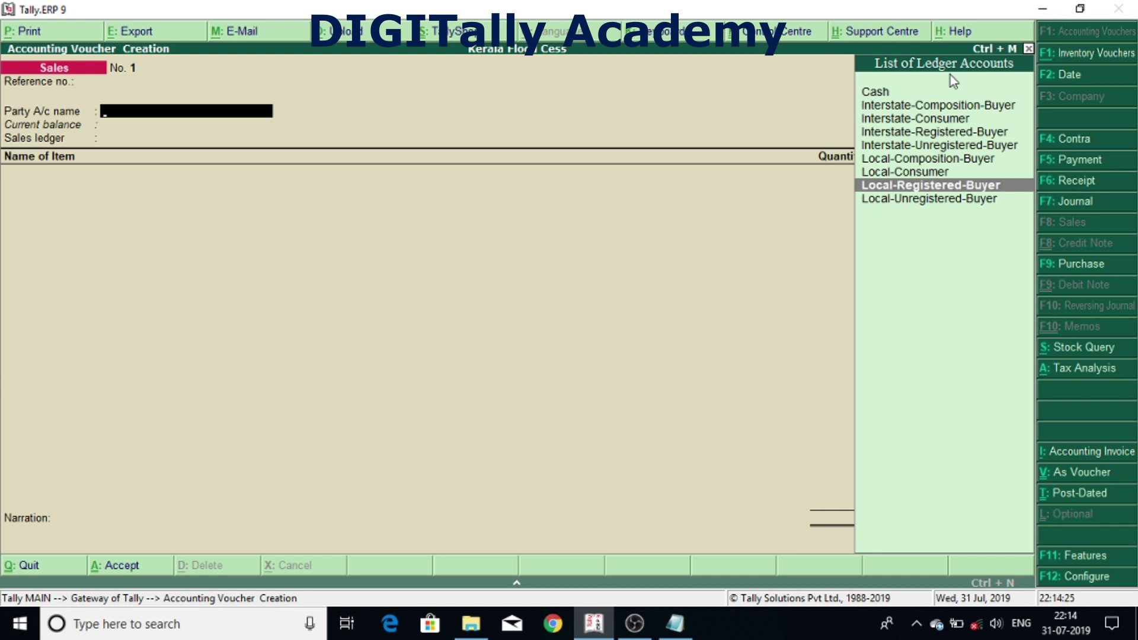
key(Return)
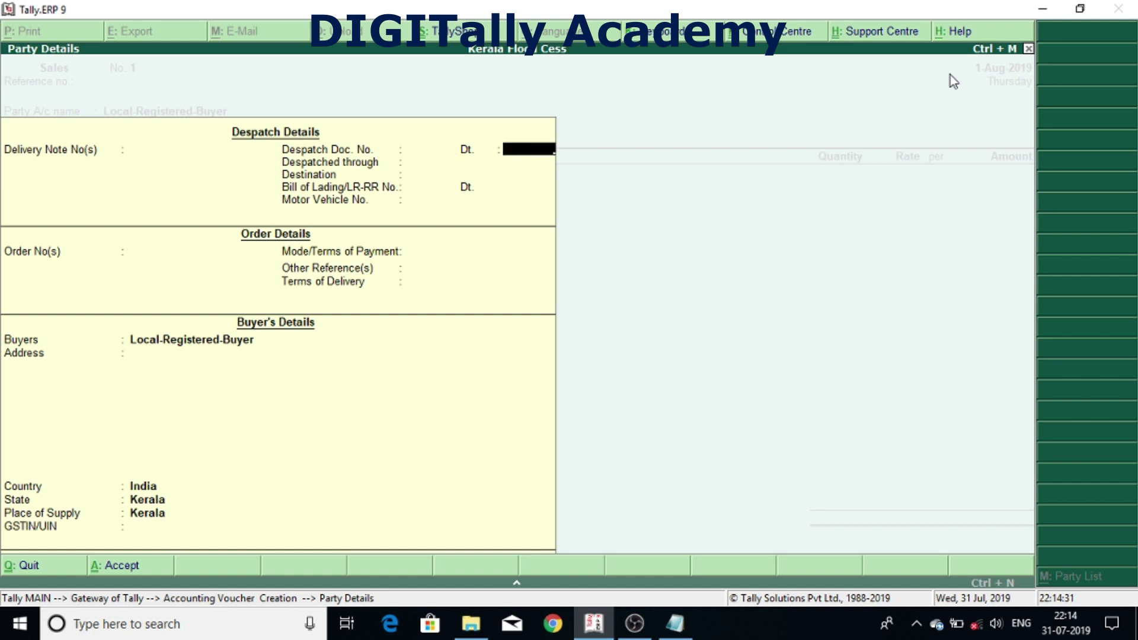
key(Return)
key(Return)
key(Return)
key(Return)
key(Return)
key(Return)
key(Return)
key(Return)
key(Return)
key(Return)
key(Return)
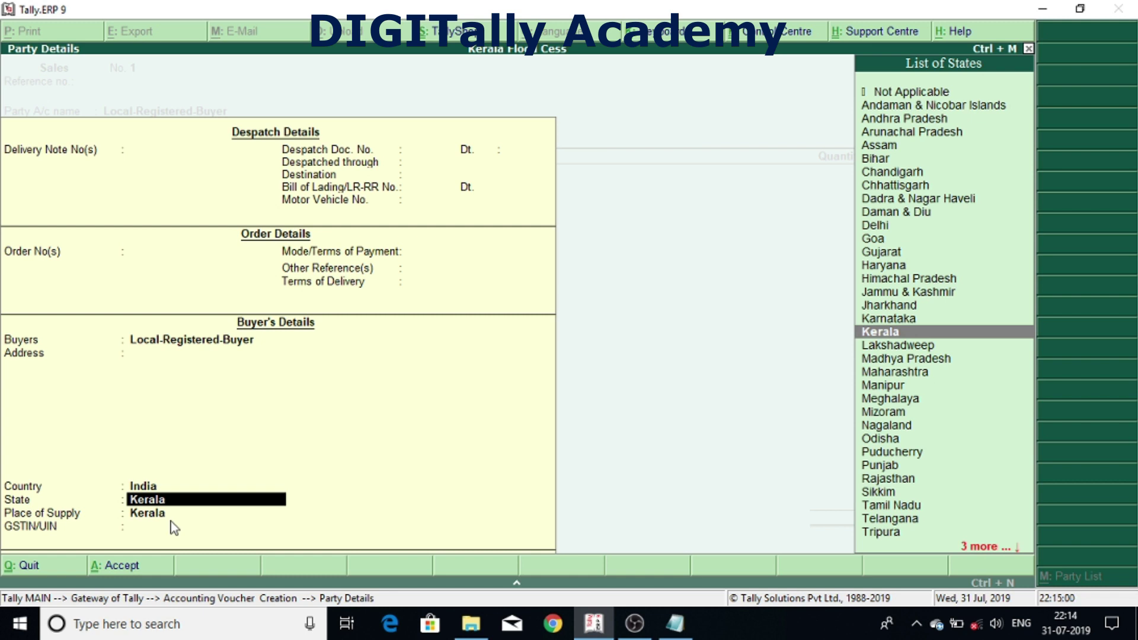
key(Return)
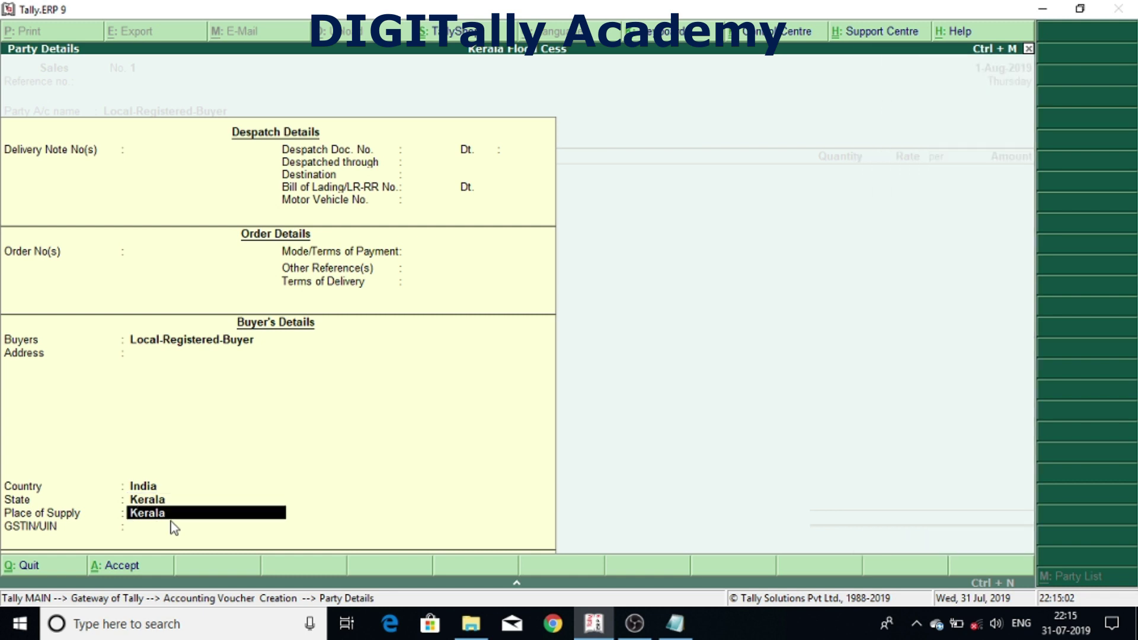
key(Return)
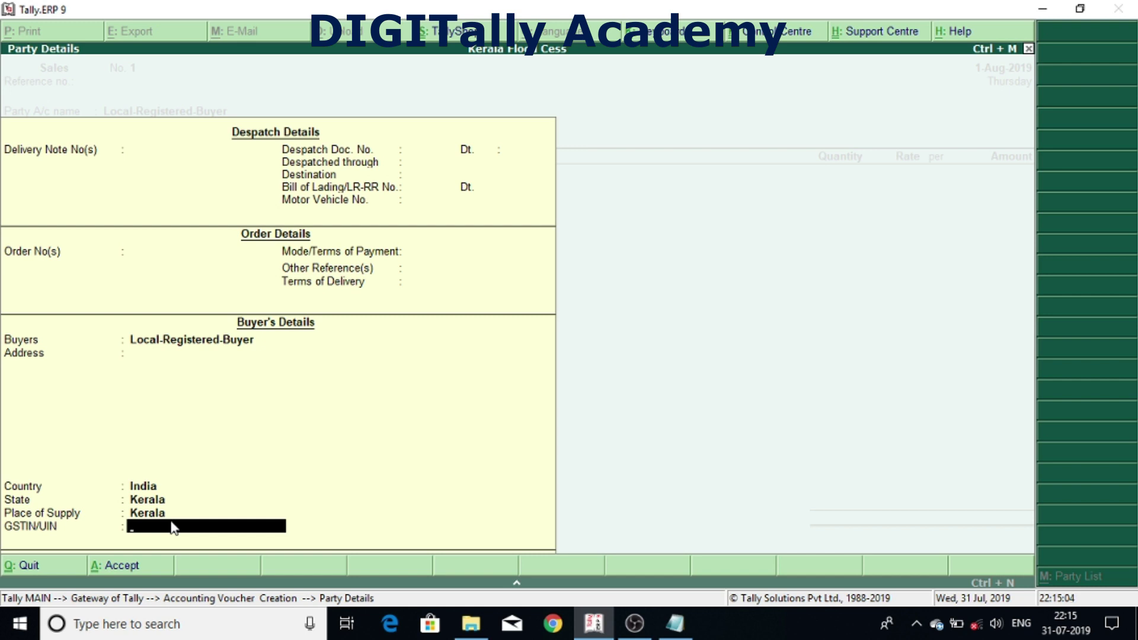
key(Return)
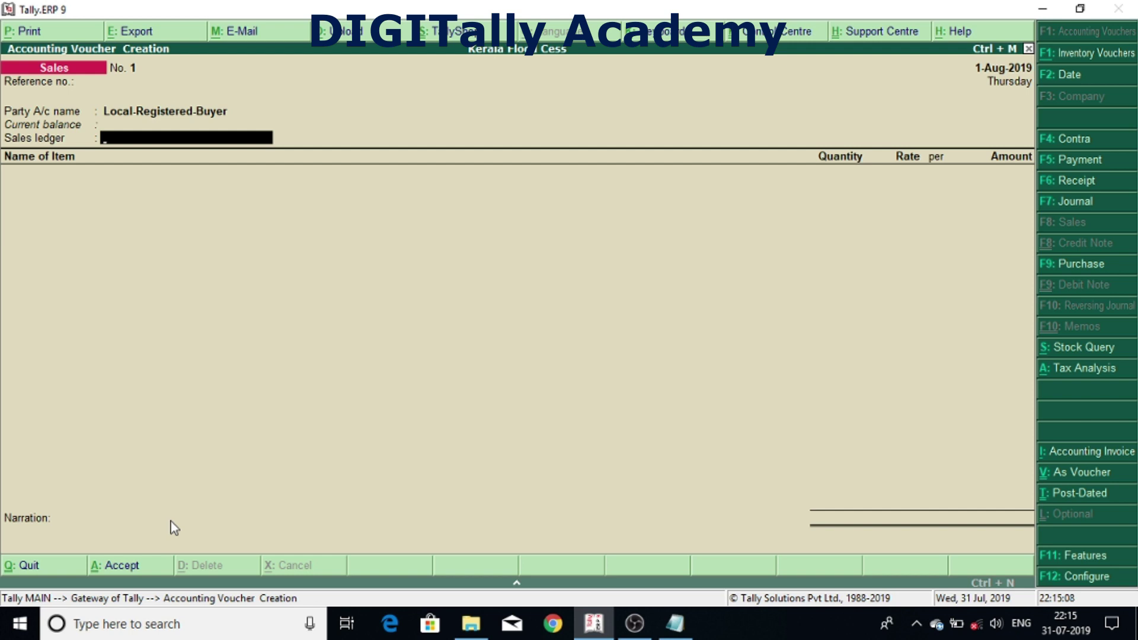
Create a 'Supply of Goods' sales ledger with Goods as its type of supply
key(alt+c)
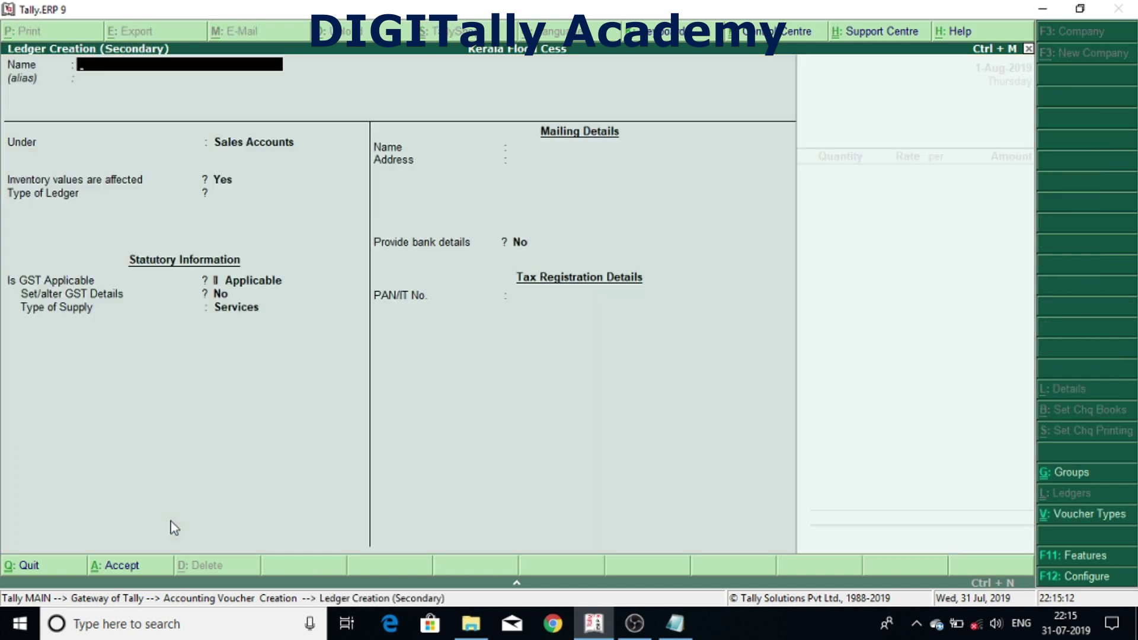
text(Supply of Goods)
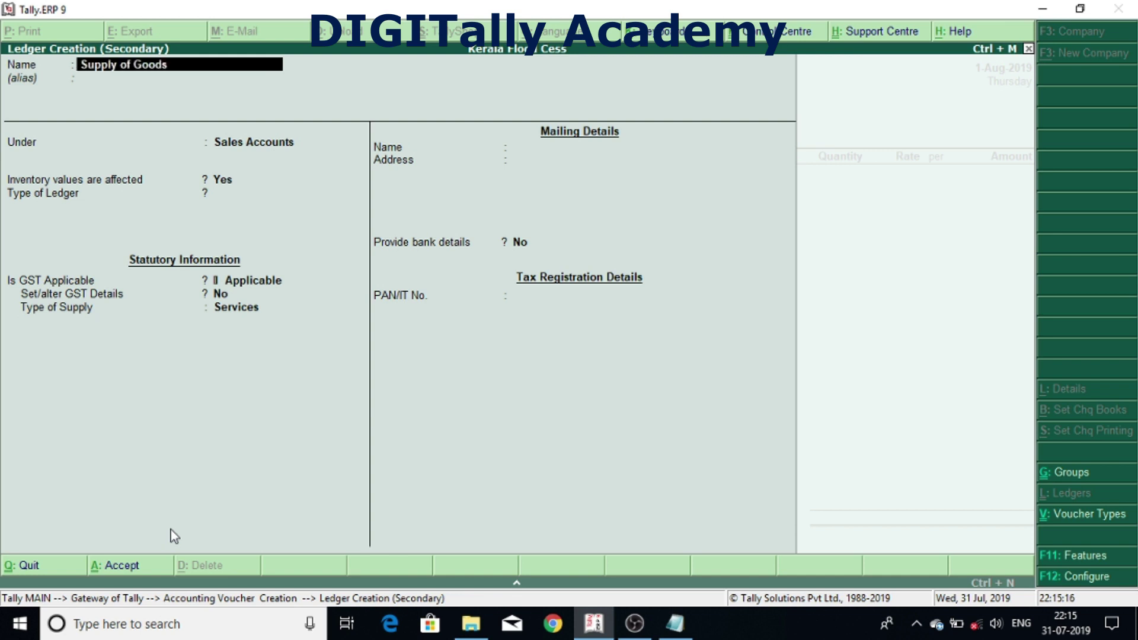
key(Return)
key(Return)
key(Return)
key(Return)
key(Return)
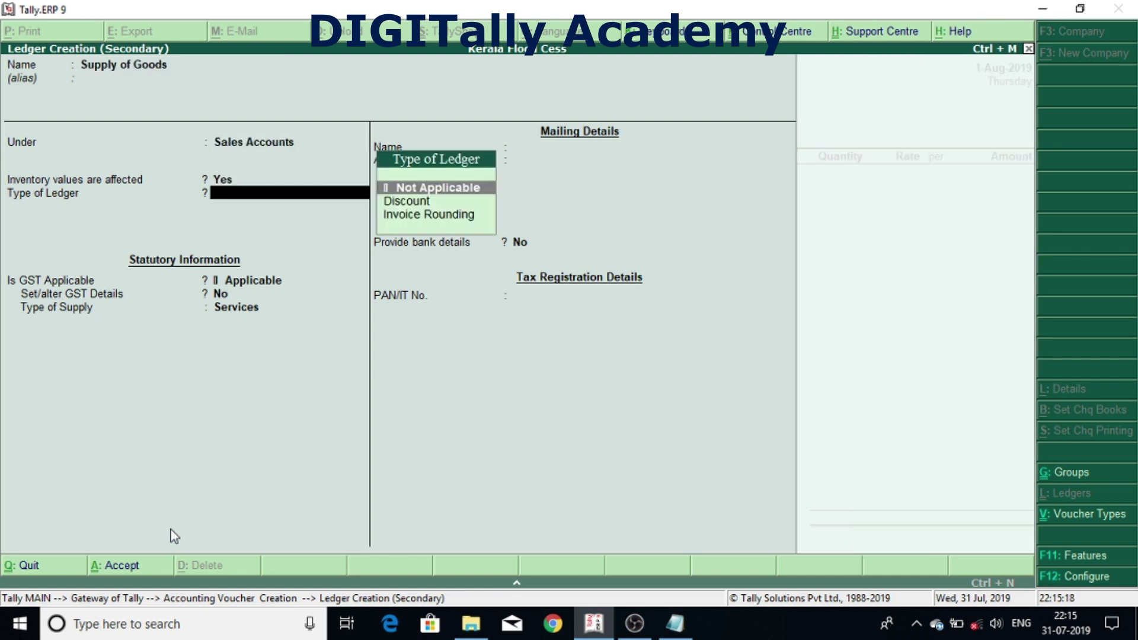
key(Return)
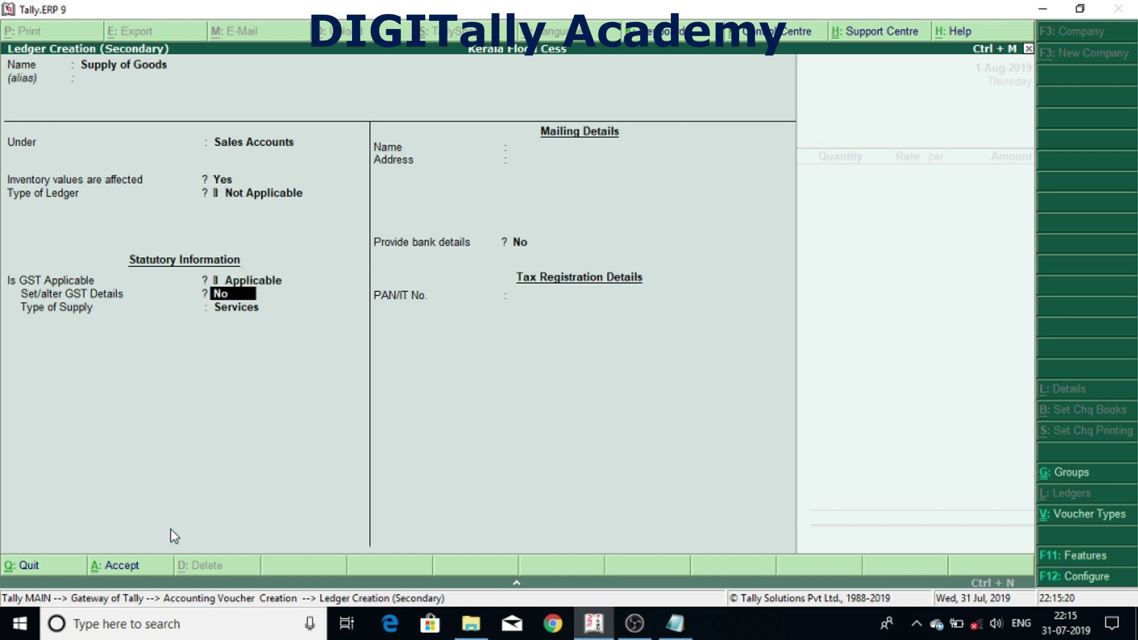
key(Return)
key(Up)
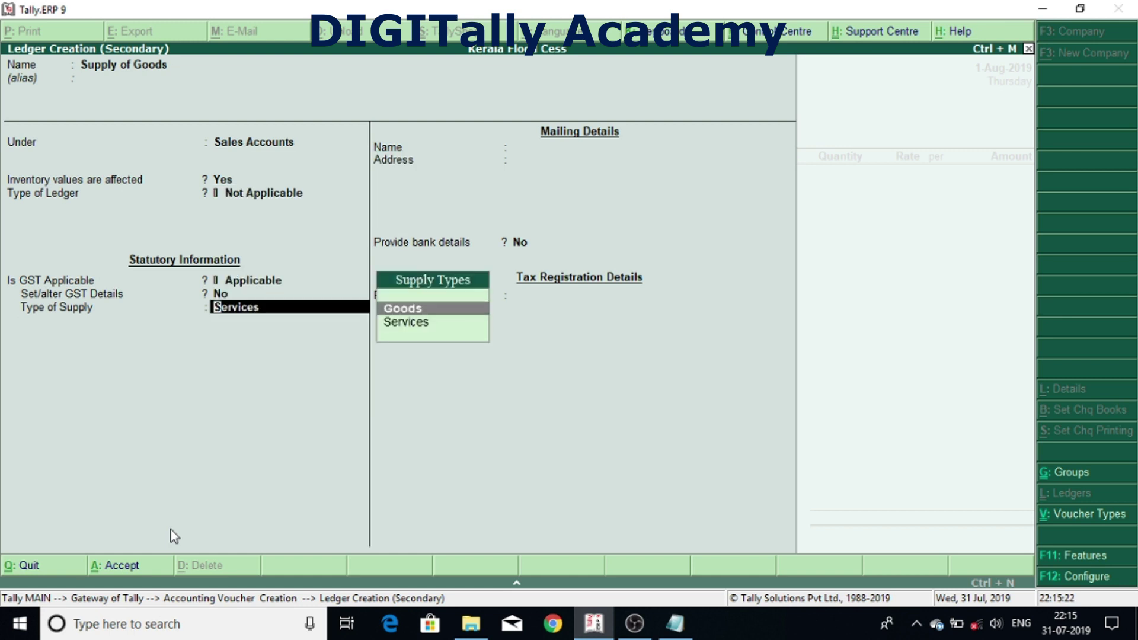
key(Return)
key(Return)
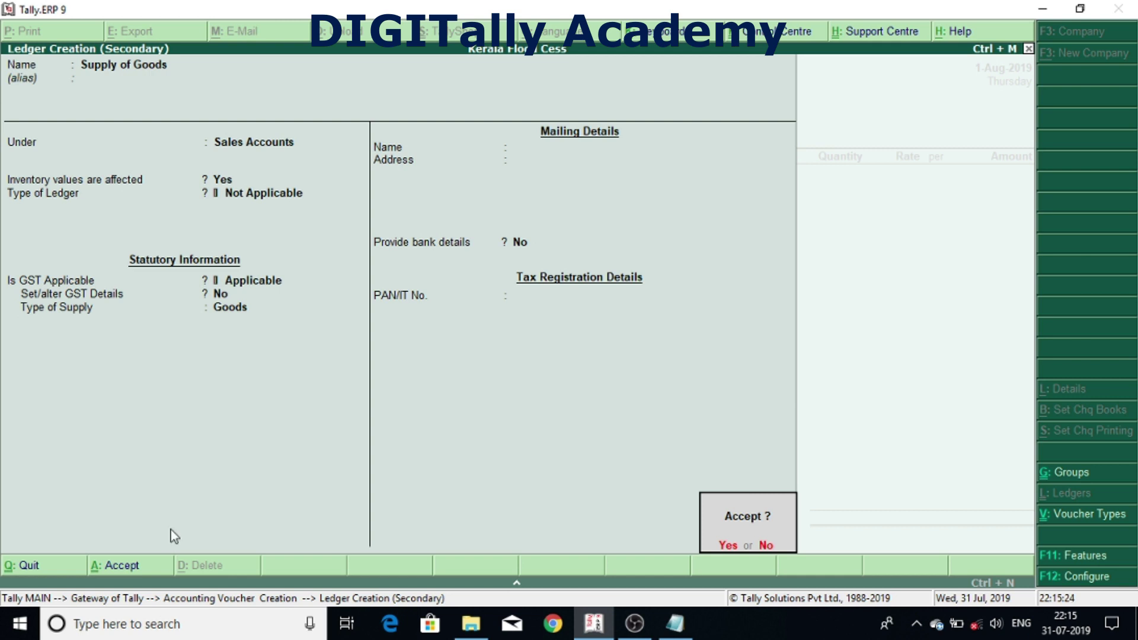
key(Return)
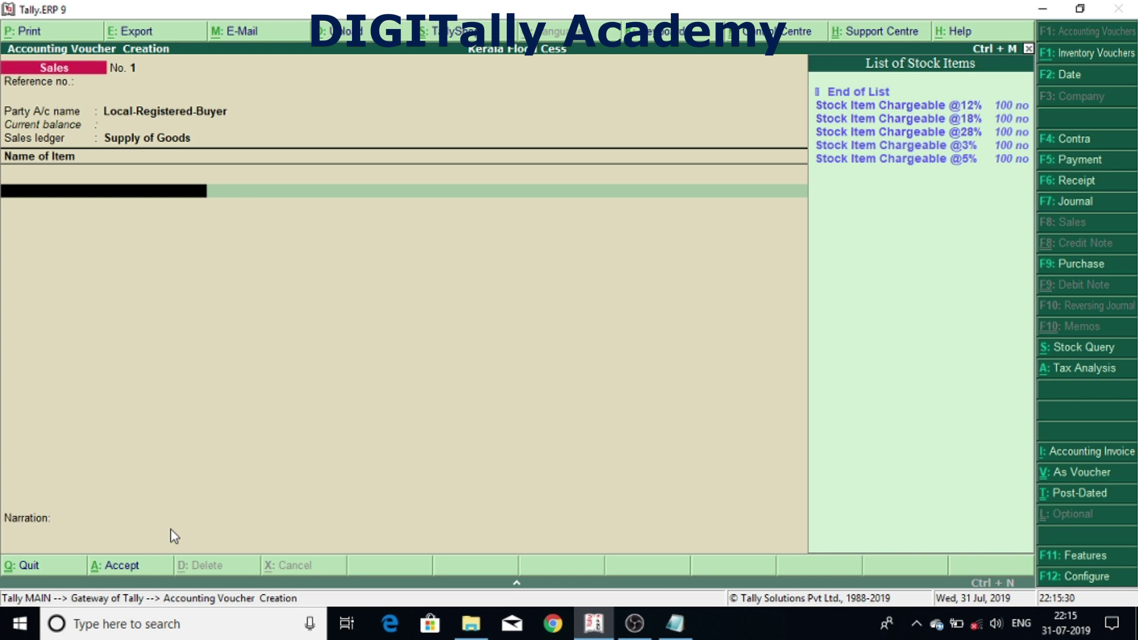
key(Down)
key(Down)
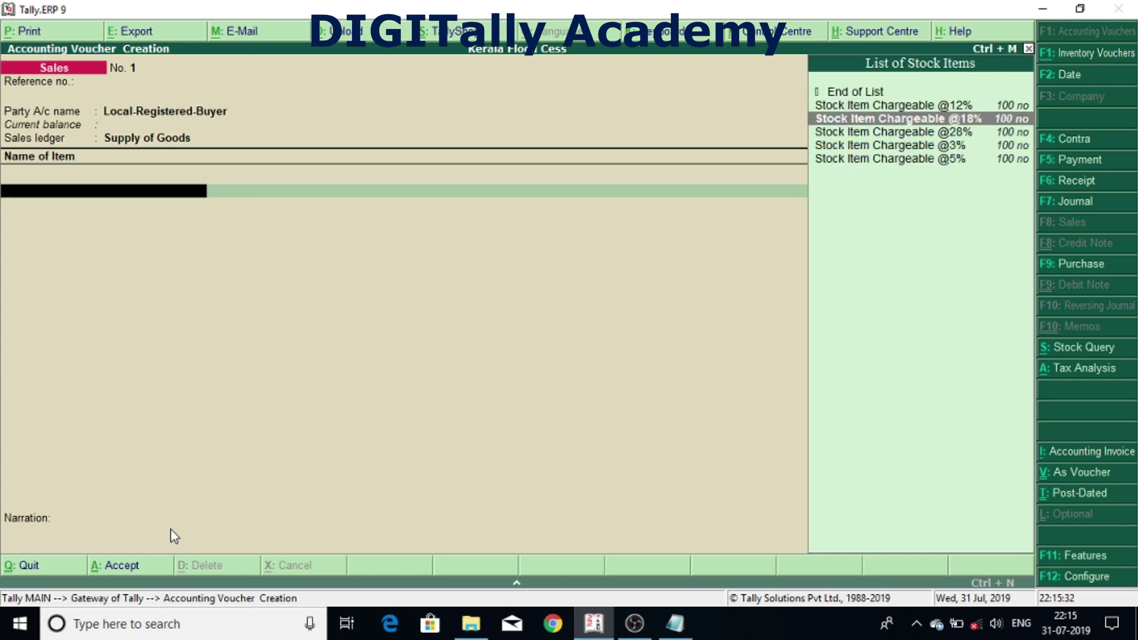
key(Return)
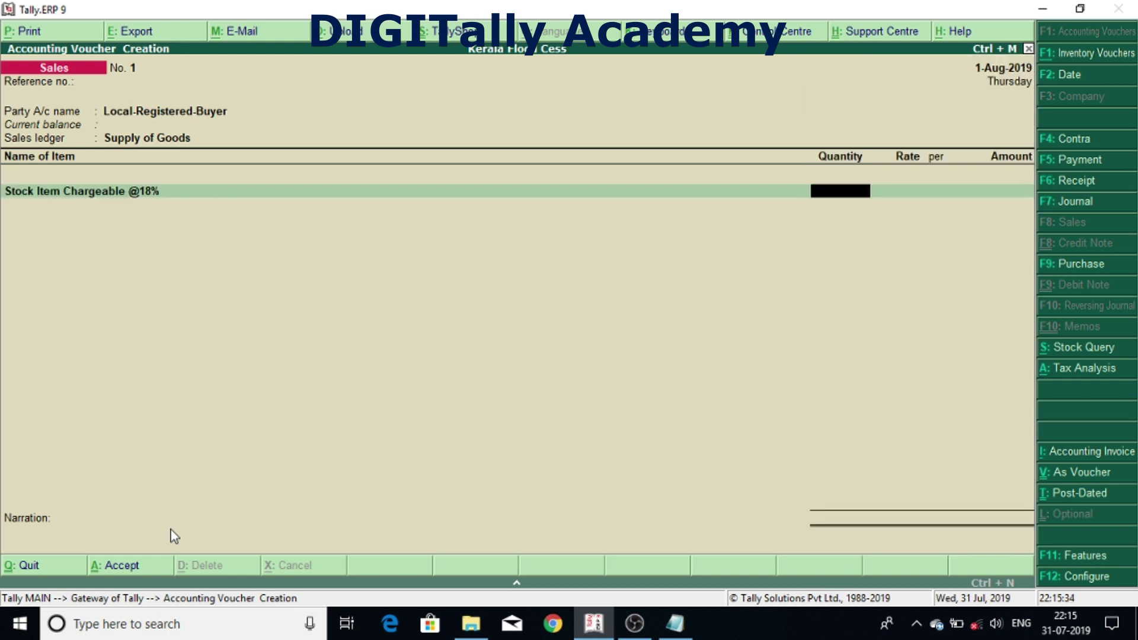
text(100)
key(Return)
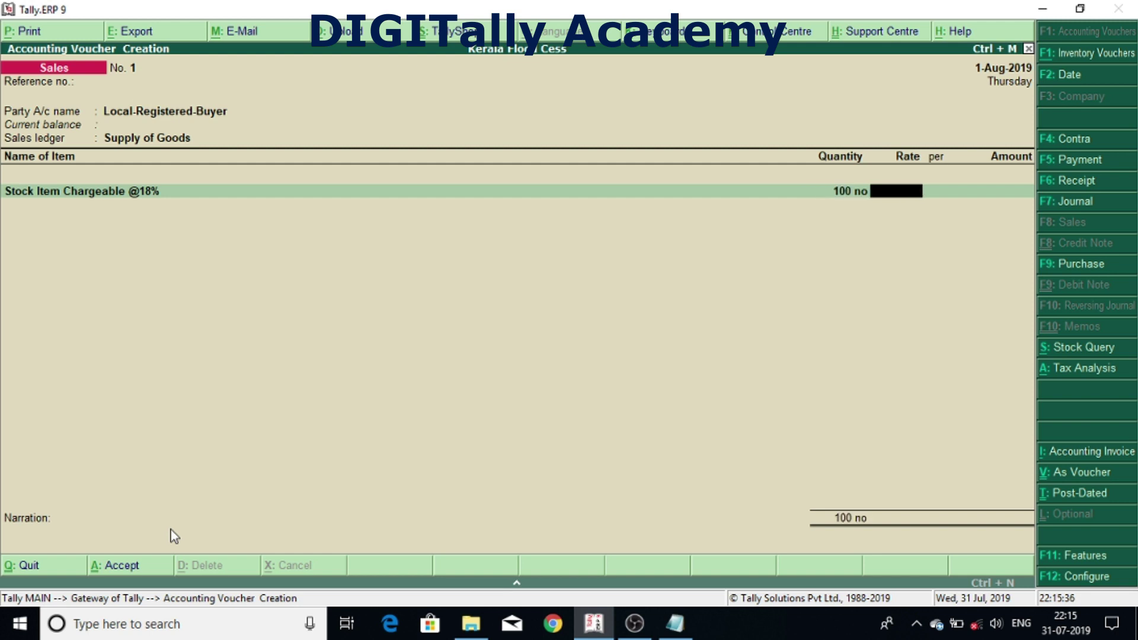
text(100)
key(Return)
key(Return)
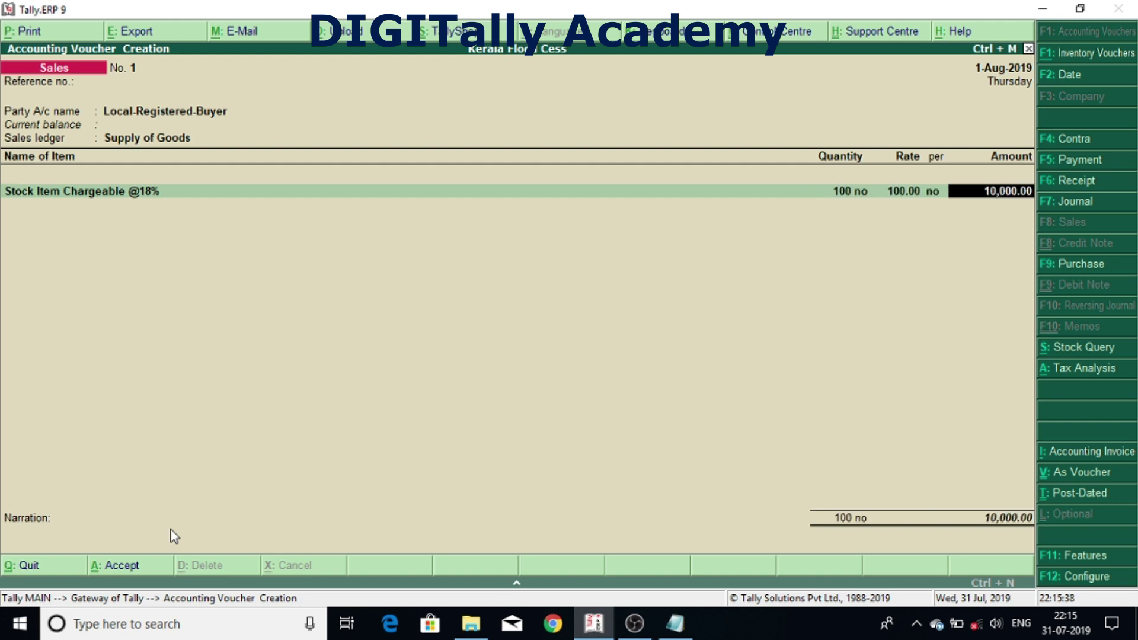
key(Return)
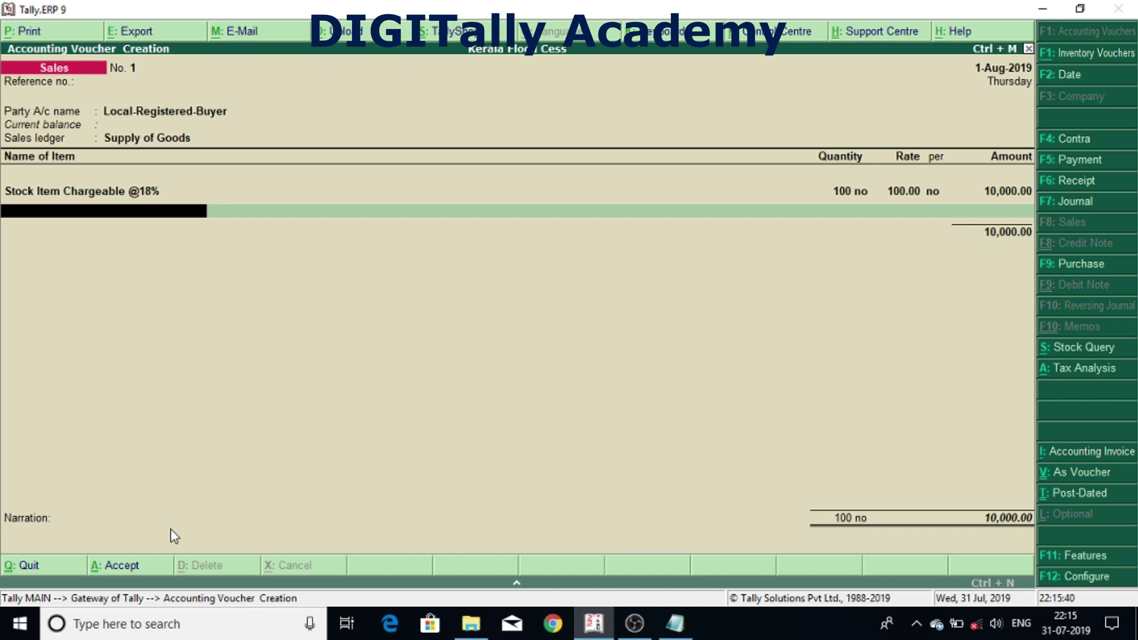
key(Return)
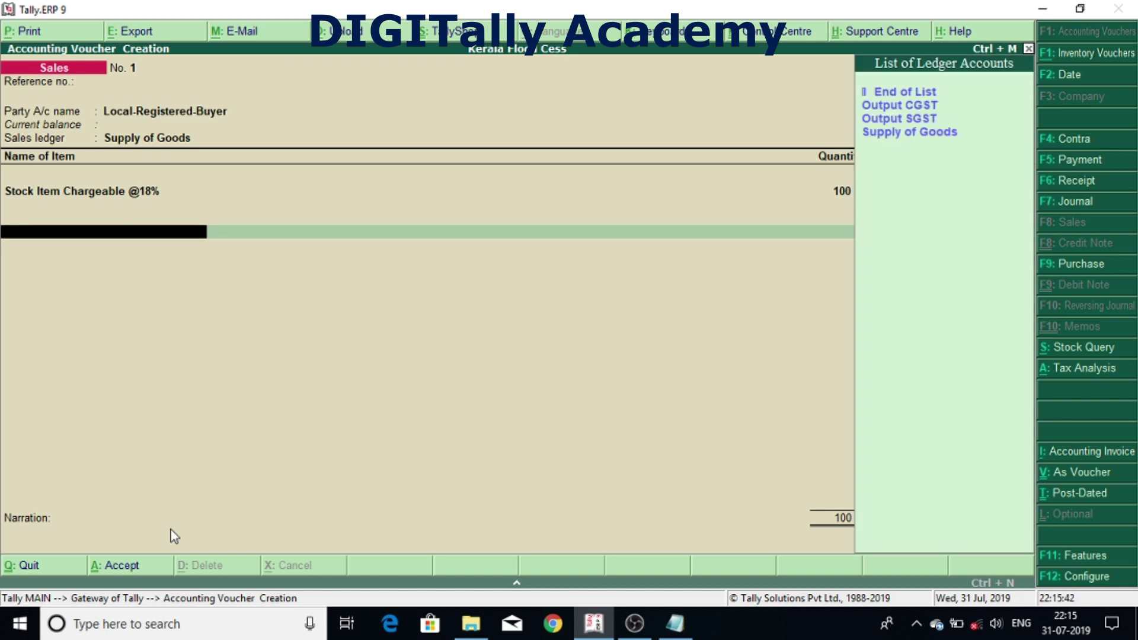
Add Output CGST and Output SGST at 900.00 each, then start a new cess ledger
key(Down)
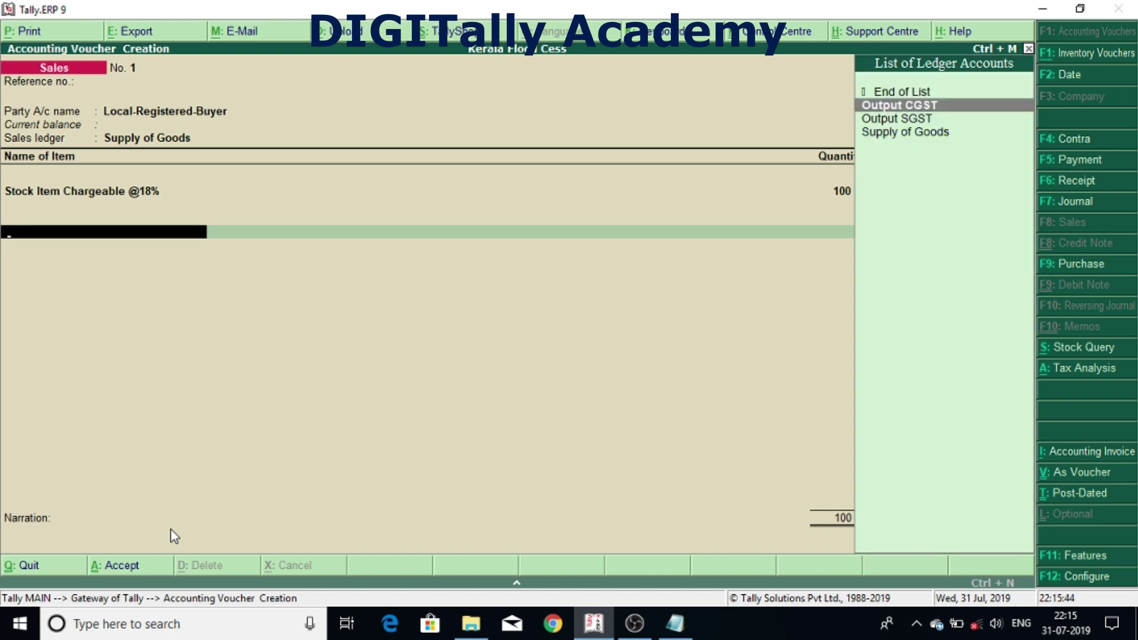
key(Return)
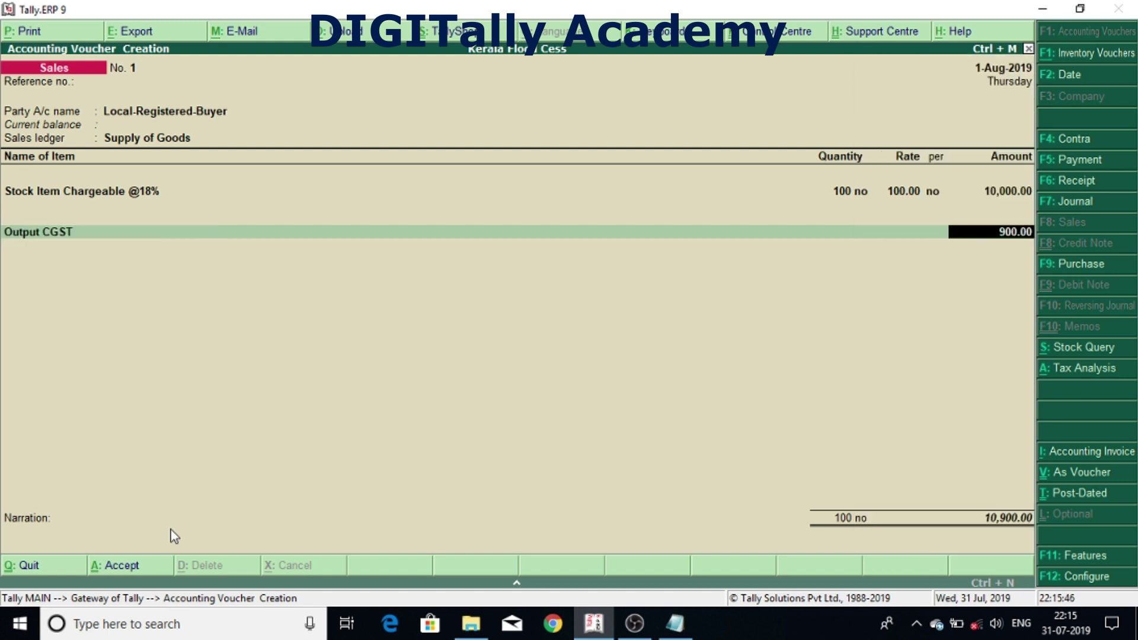
key(Return)
key(Down)
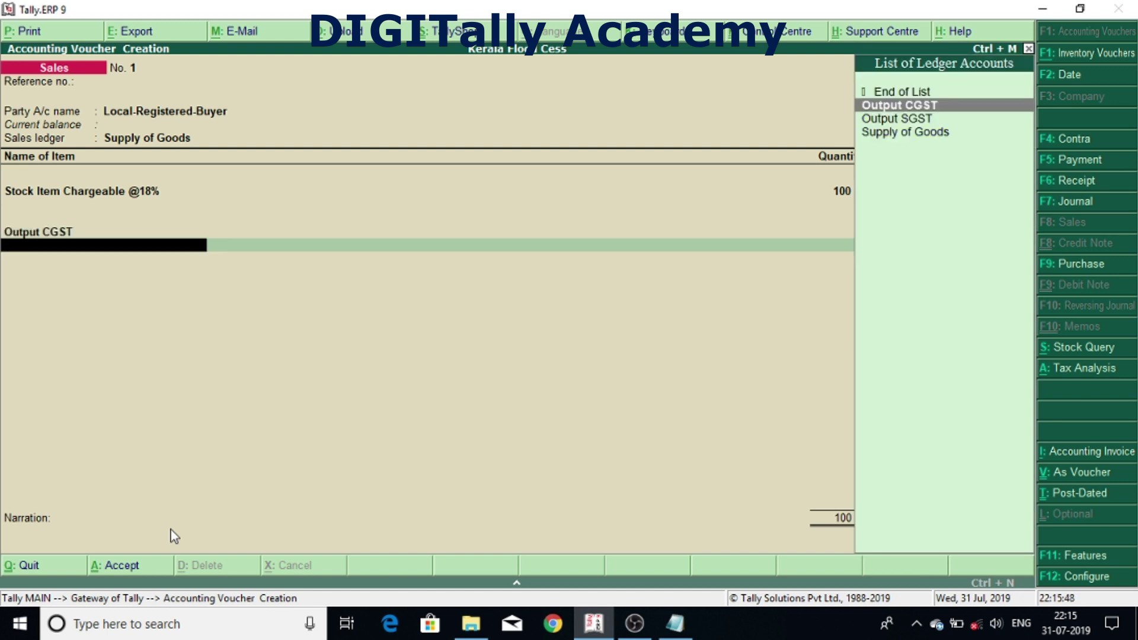
key(Down)
key(Return)
key(Return)
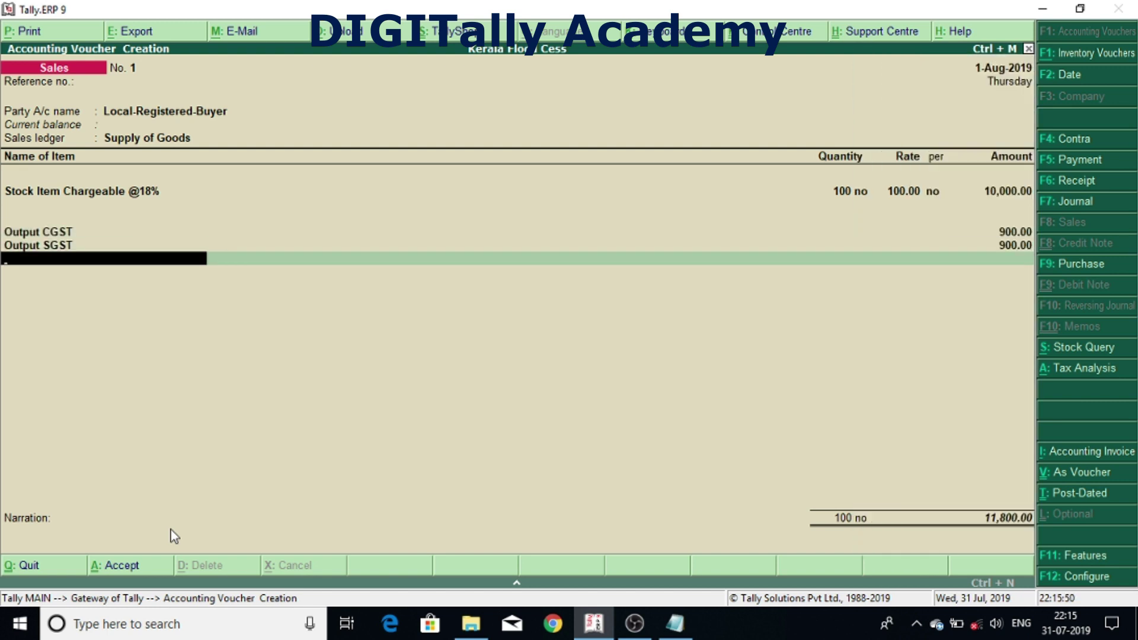
key(Down)
key(Down)
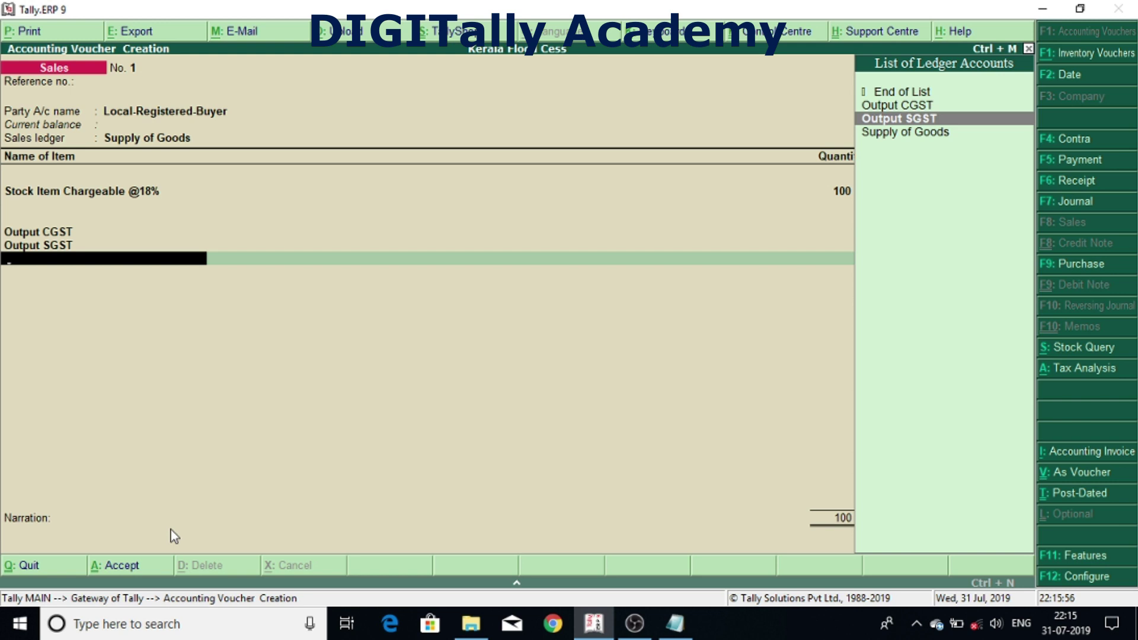
key(alt+c)
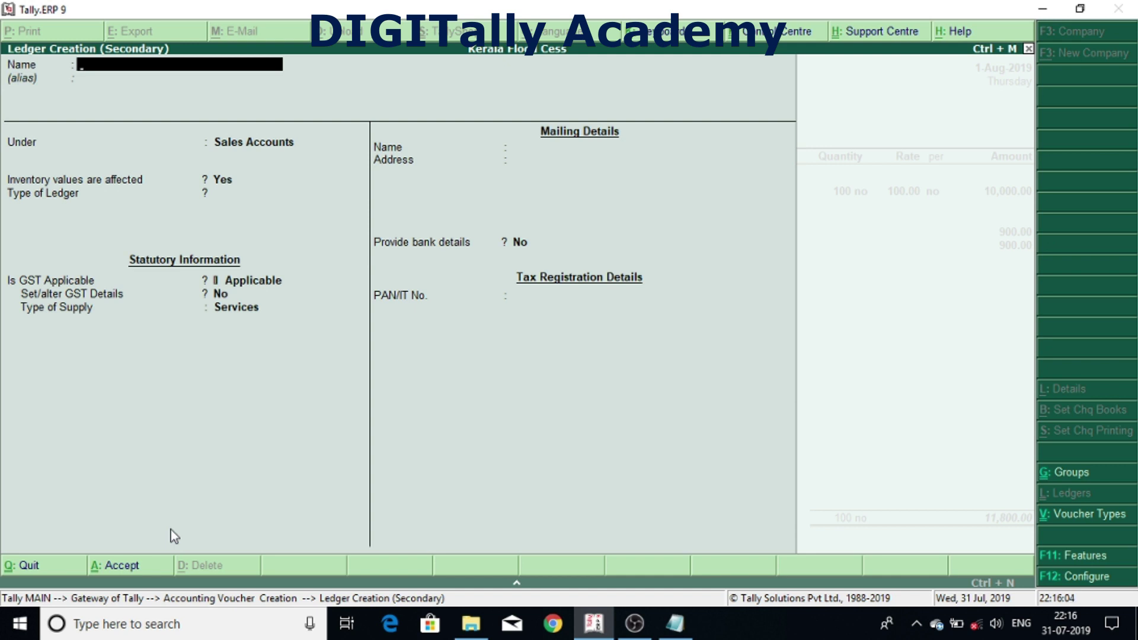
Create 'Kerala Flood Cess' under Duties & Taxes with duty type GST and tax type Kerala Flood Cess
text(Kerala Flood Cess)
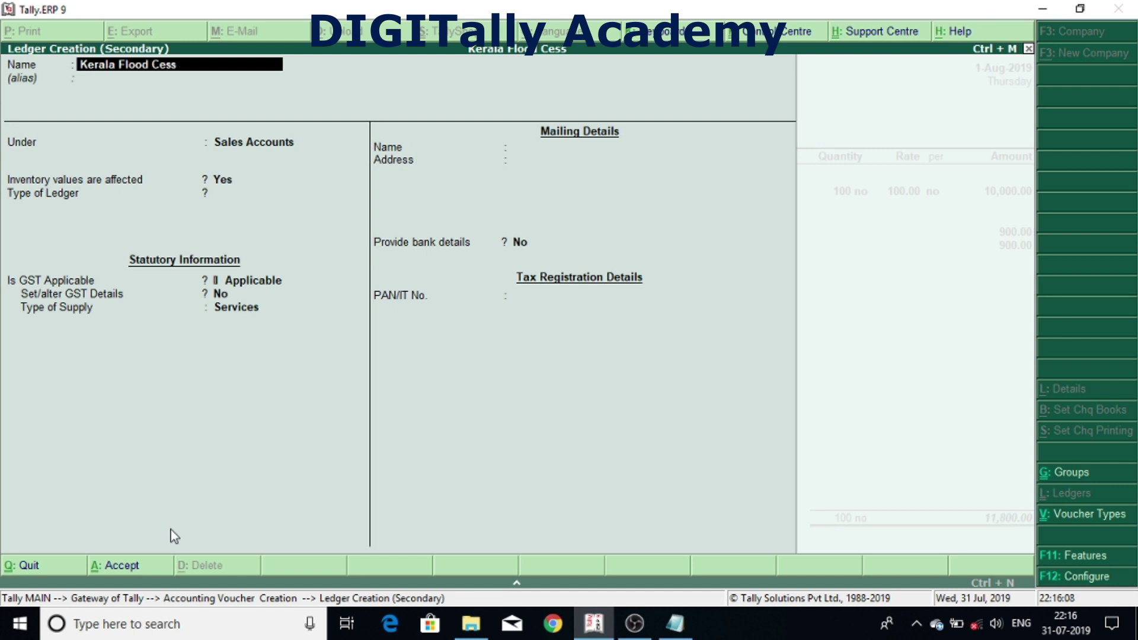
key(Return)
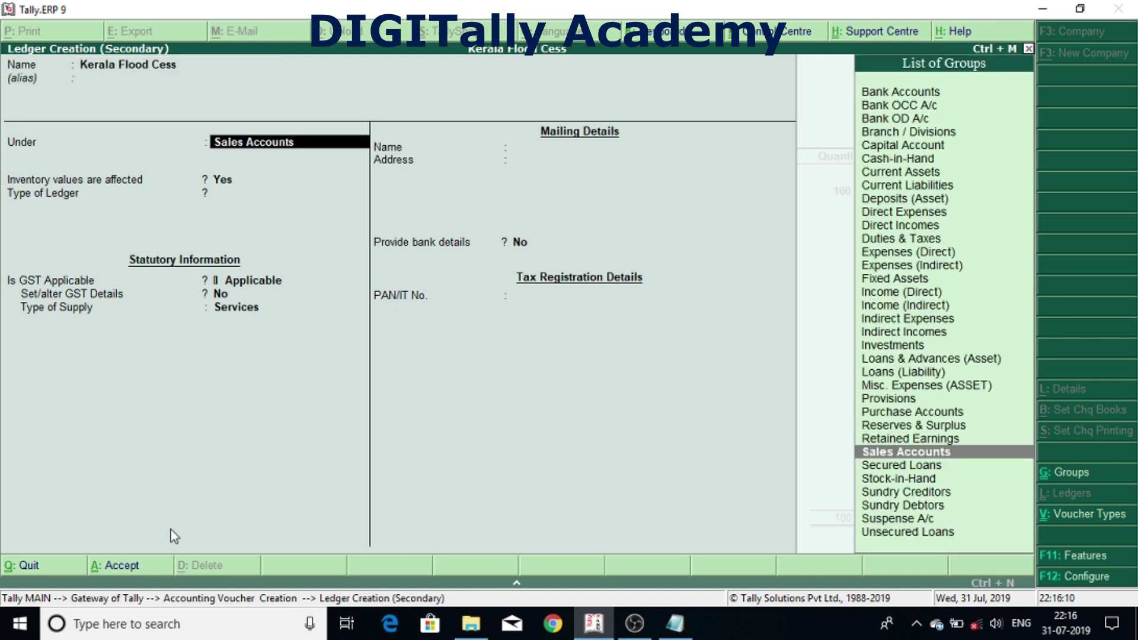
text(Du)
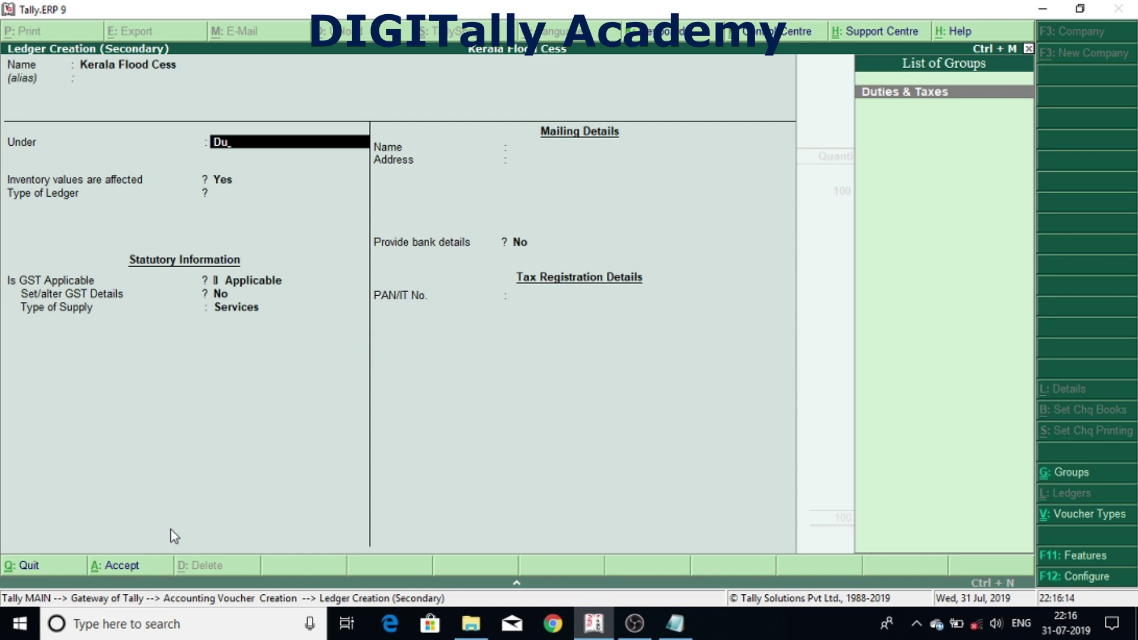
key(Return)
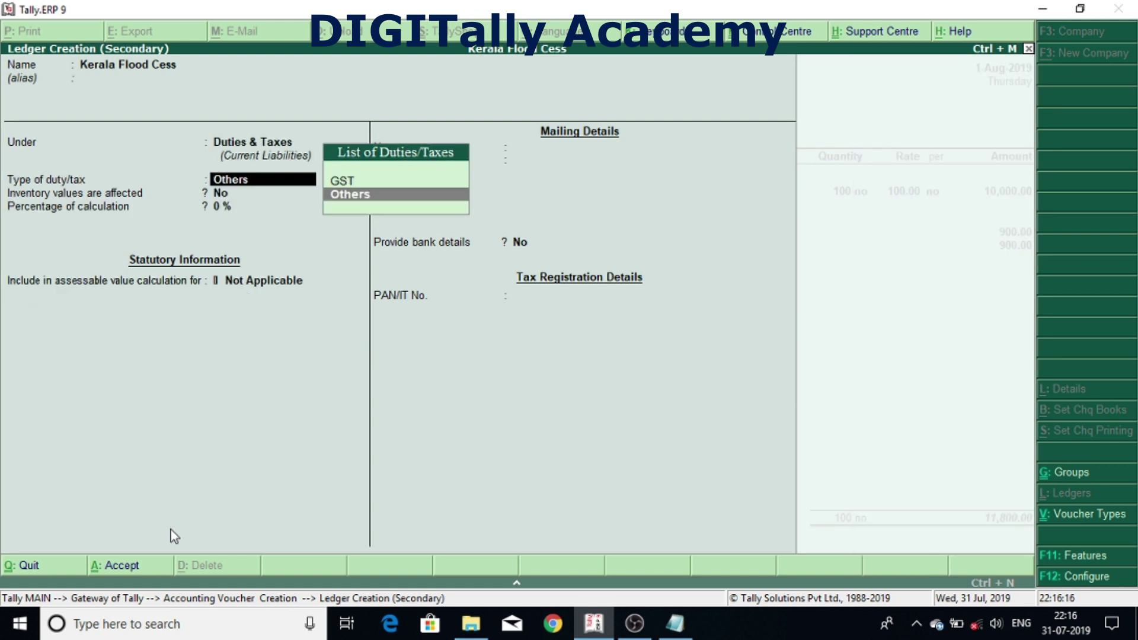
key(Up)
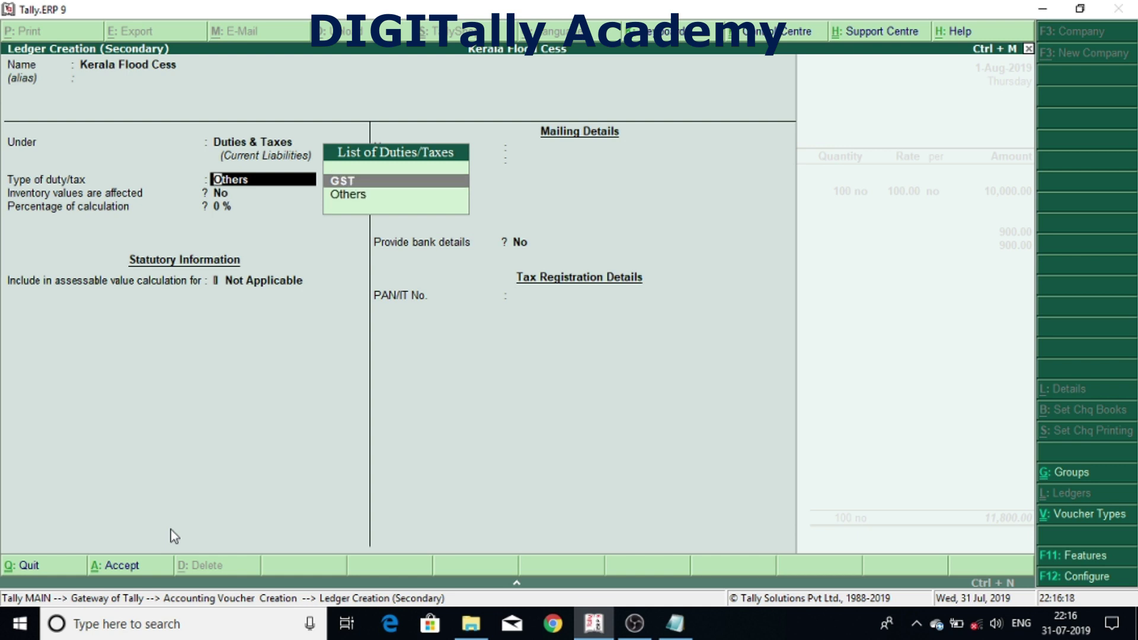
key(Return)
key(Down)
key(Down)
key(Down)
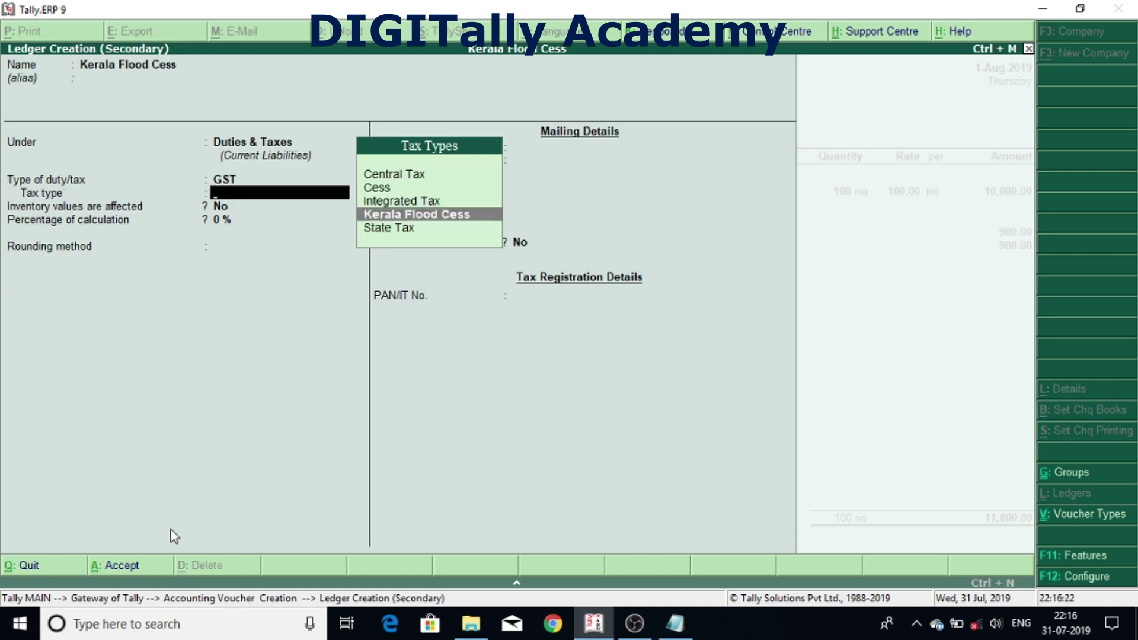
key(Return)
key(Return)
key(Return)
key(Return)
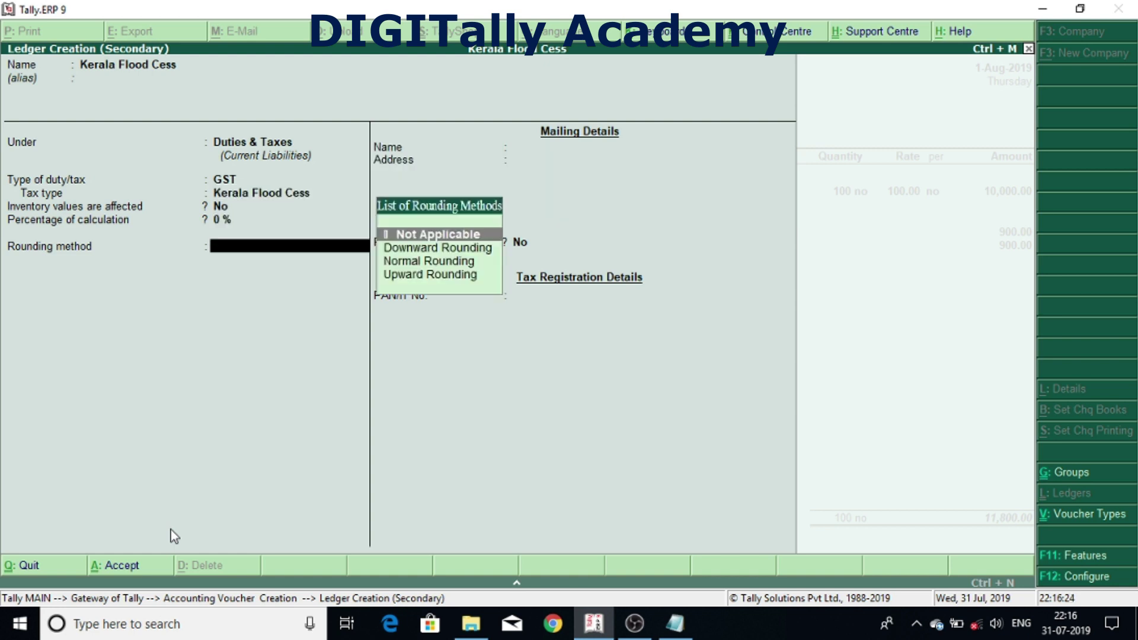
key(Return)
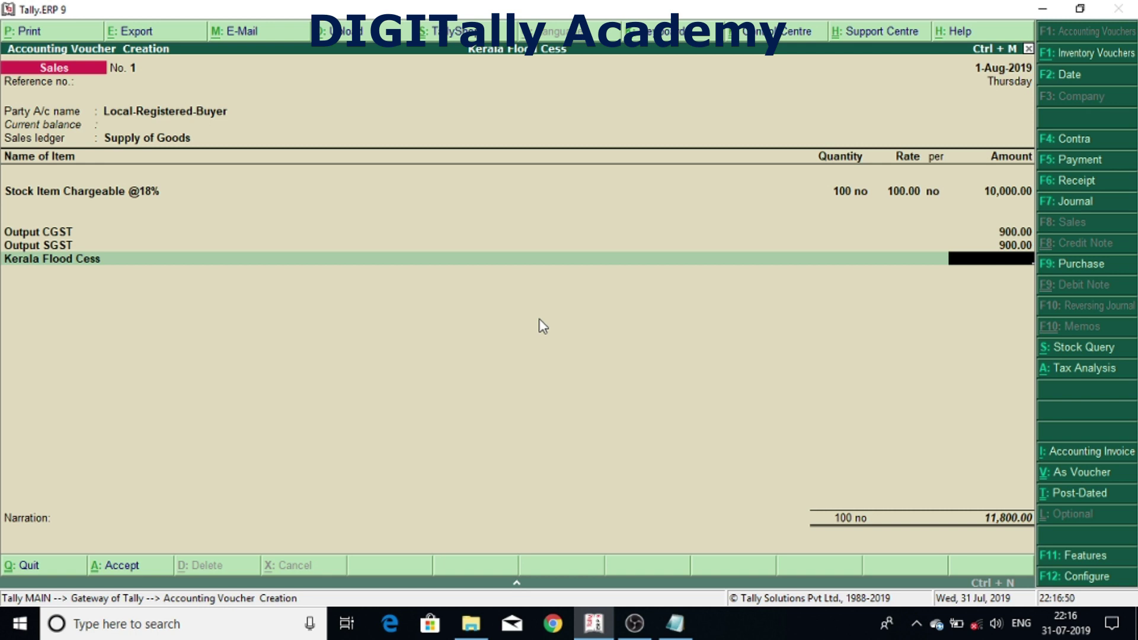
Step back from the Kerala Flood Cess line to the Party A/c name field
key(BackSpace)
key(BackSpace)
key(BackSpace)
key(BackSpace)
key(BackSpace)
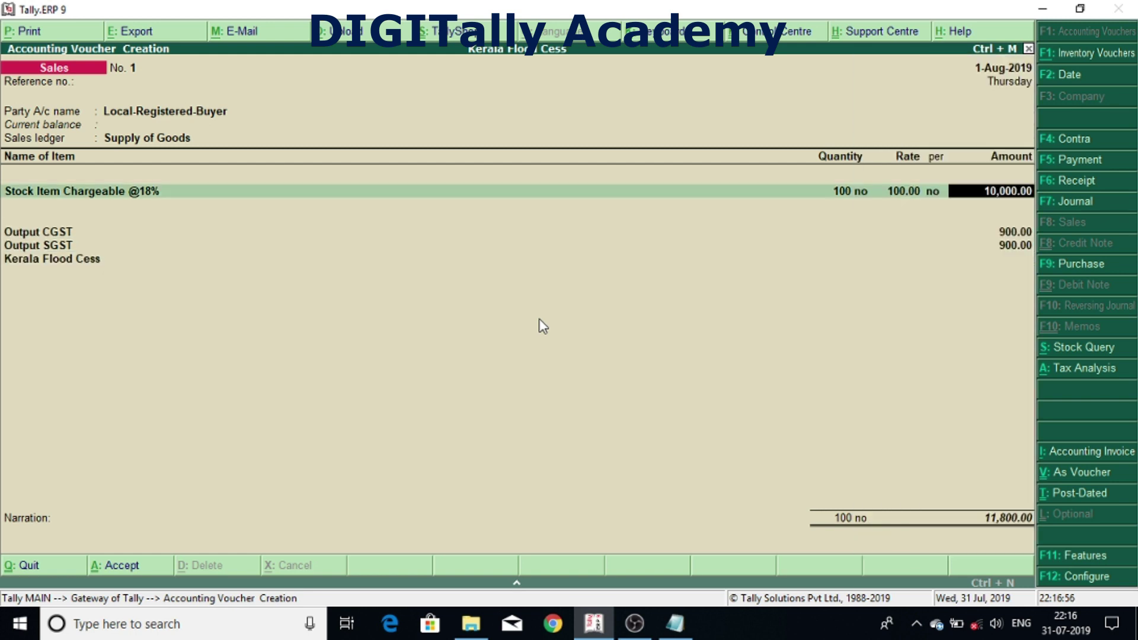
key(BackSpace)
key(BackSpace)
key(BackSpace)
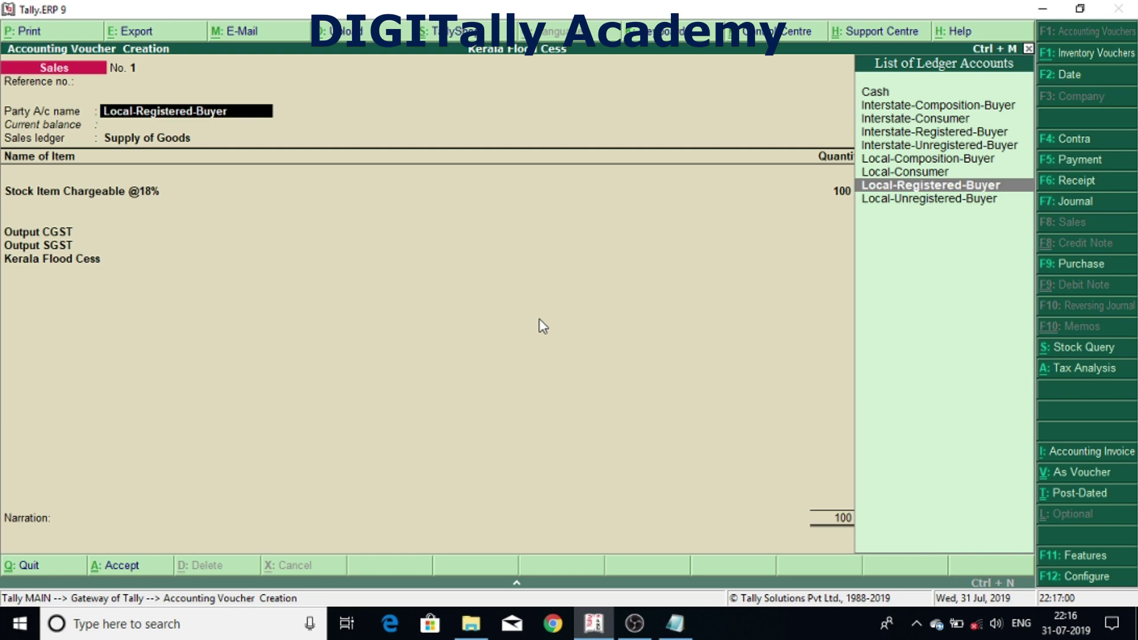
Switch the party to Local-Unregistered-Buyer so the 100.00 Kerala Flood Cess applies
key(Down)
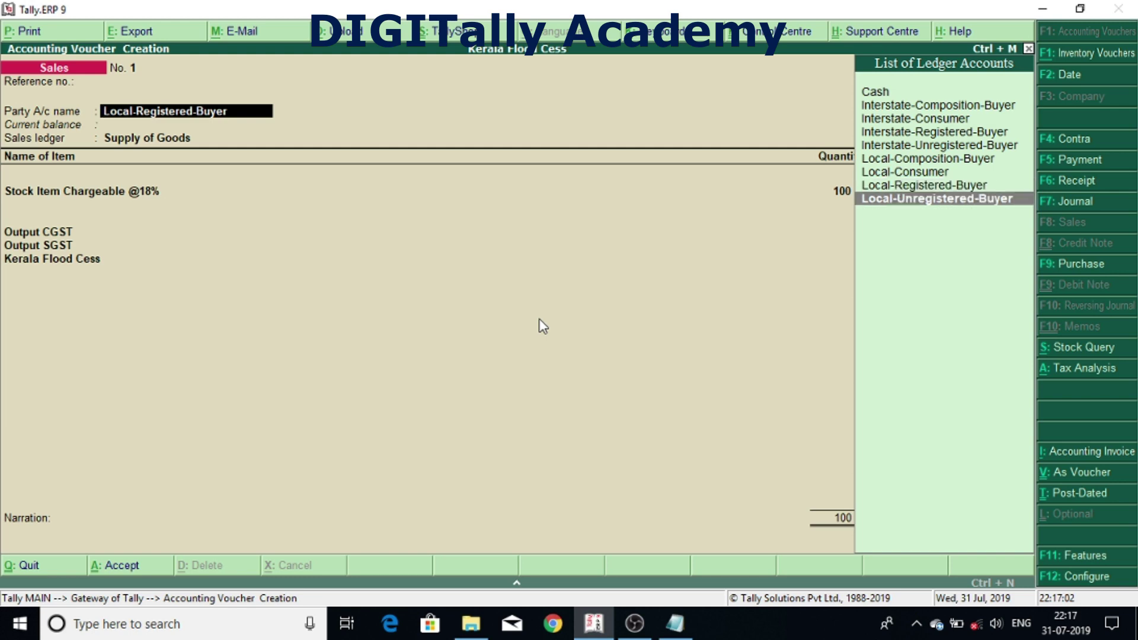
key(Return)
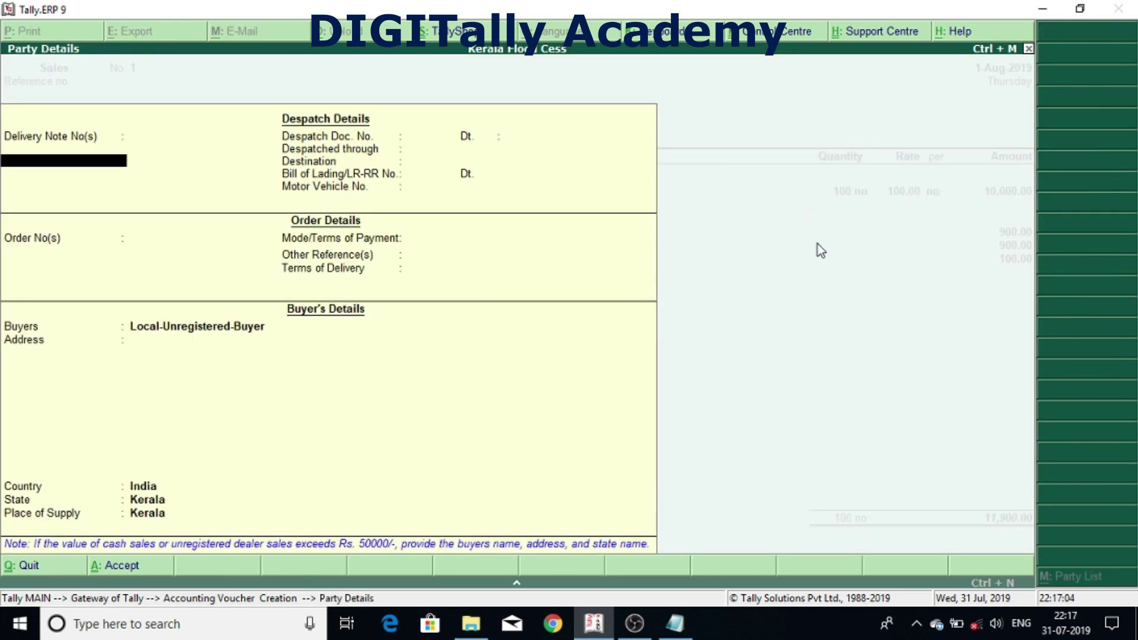
key(Return)
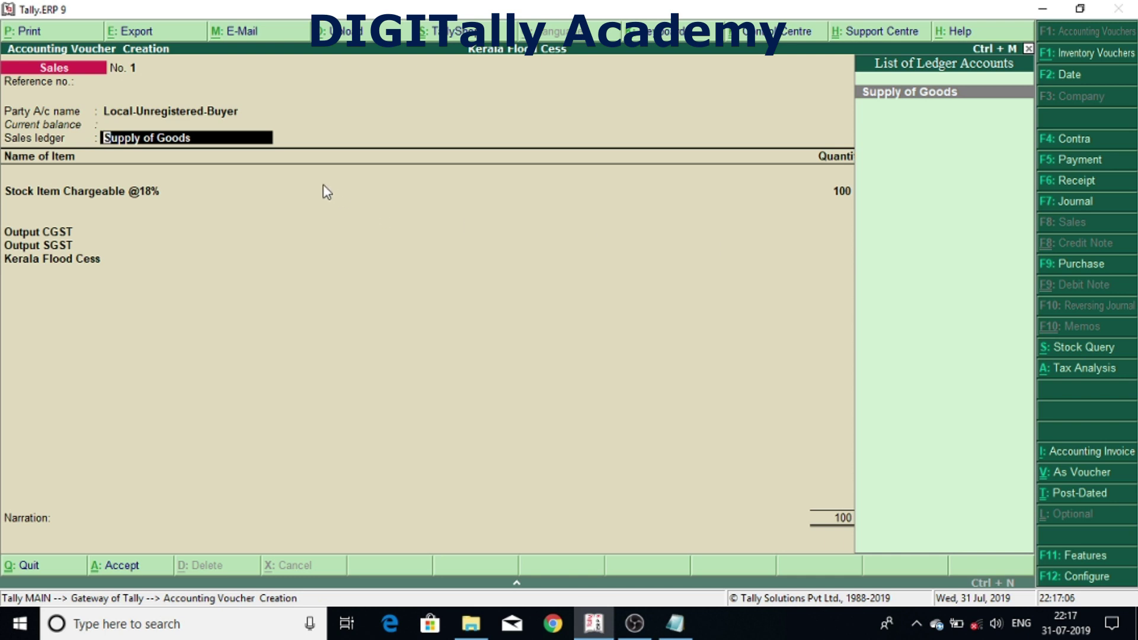
key(Return)
key(Return)
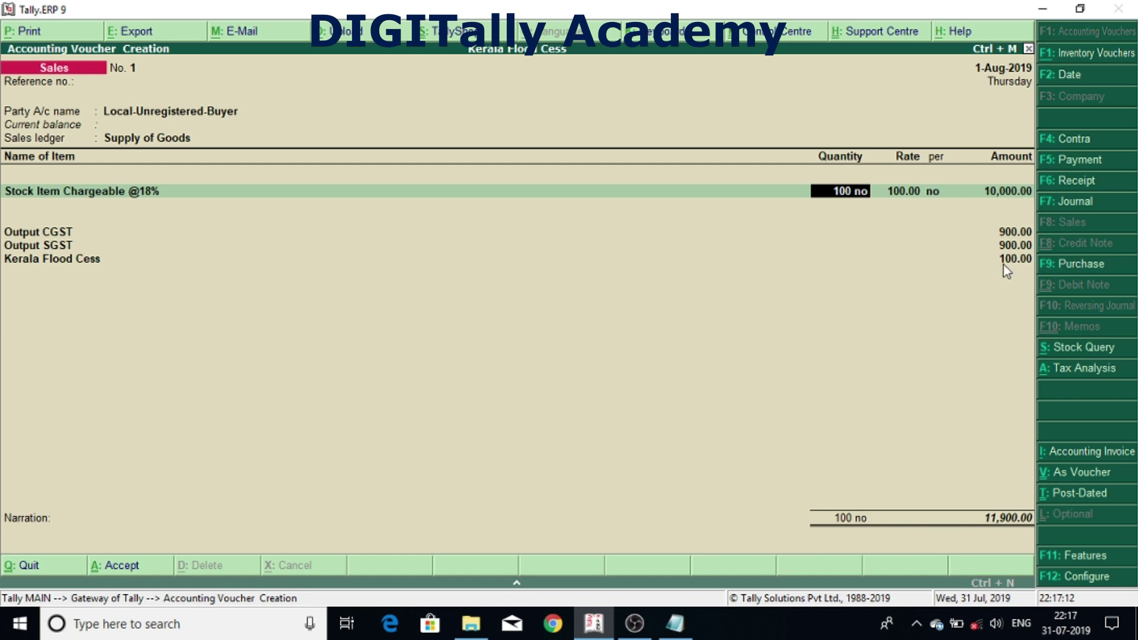
Reselect Local-Registered-Buyer as the party and open its ledger for alteration
key(BackSpace)
key(BackSpace)
key(BackSpace)
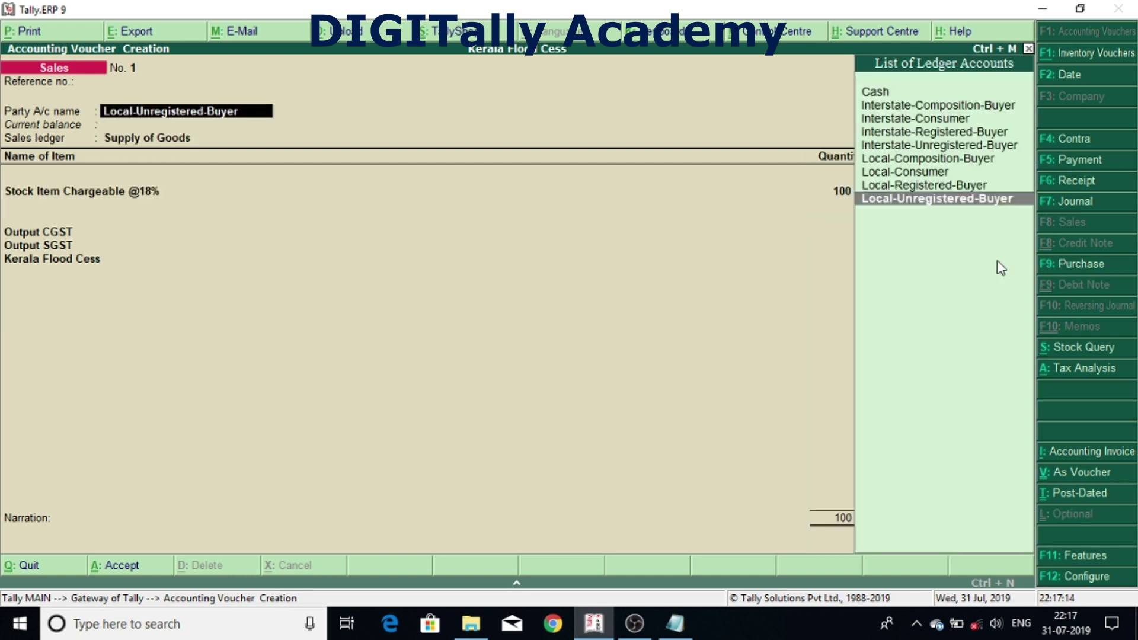
key(Up)
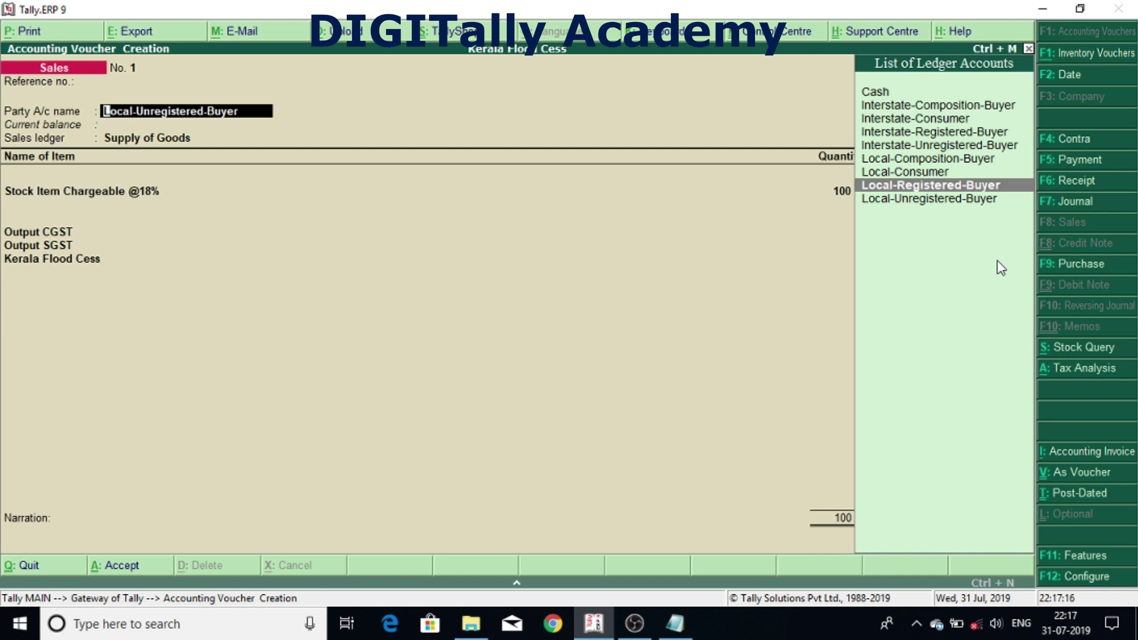
key(Return)
key(Return)
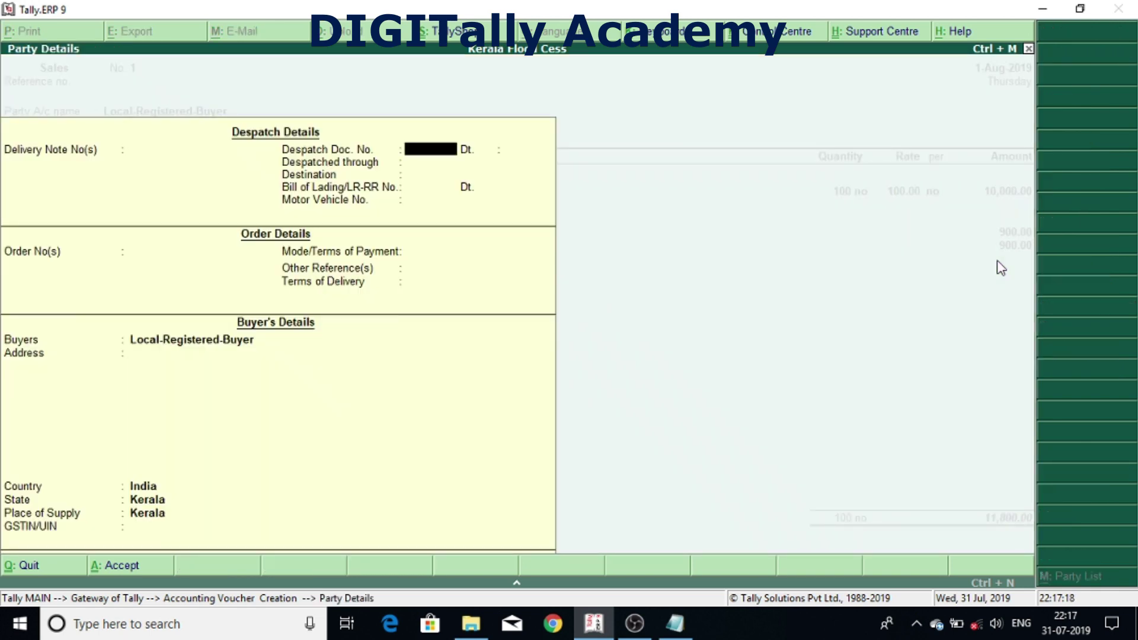
key(ctrl+a)
key(Return)
key(Return)
key(Return)
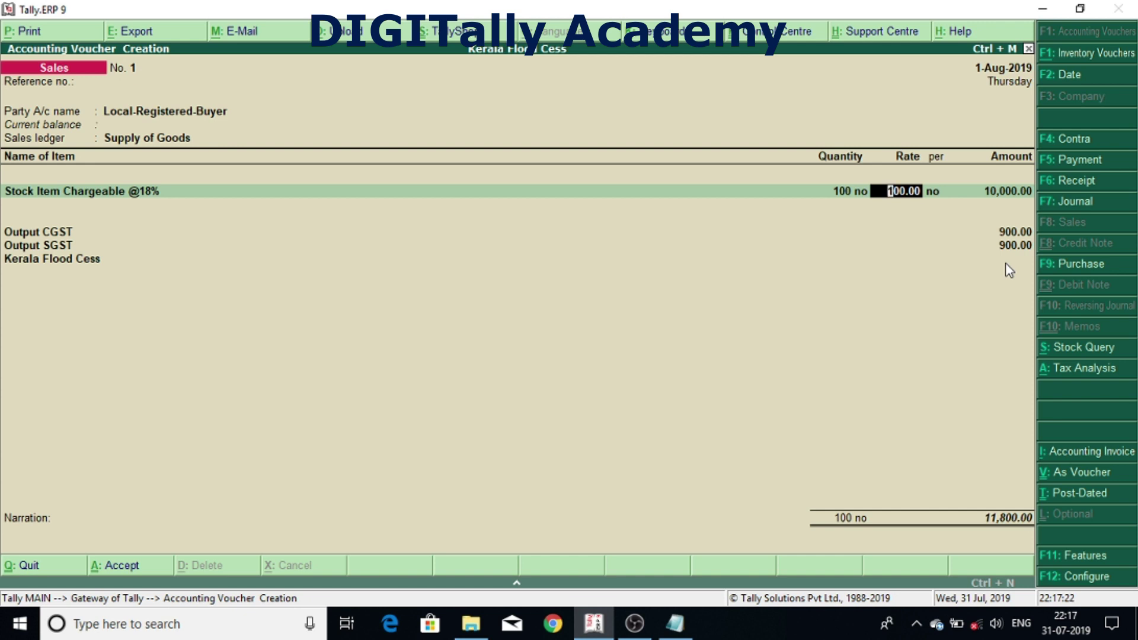
key(BackSpace)
key(BackSpace)
key(BackSpace)
key(BackSpace)
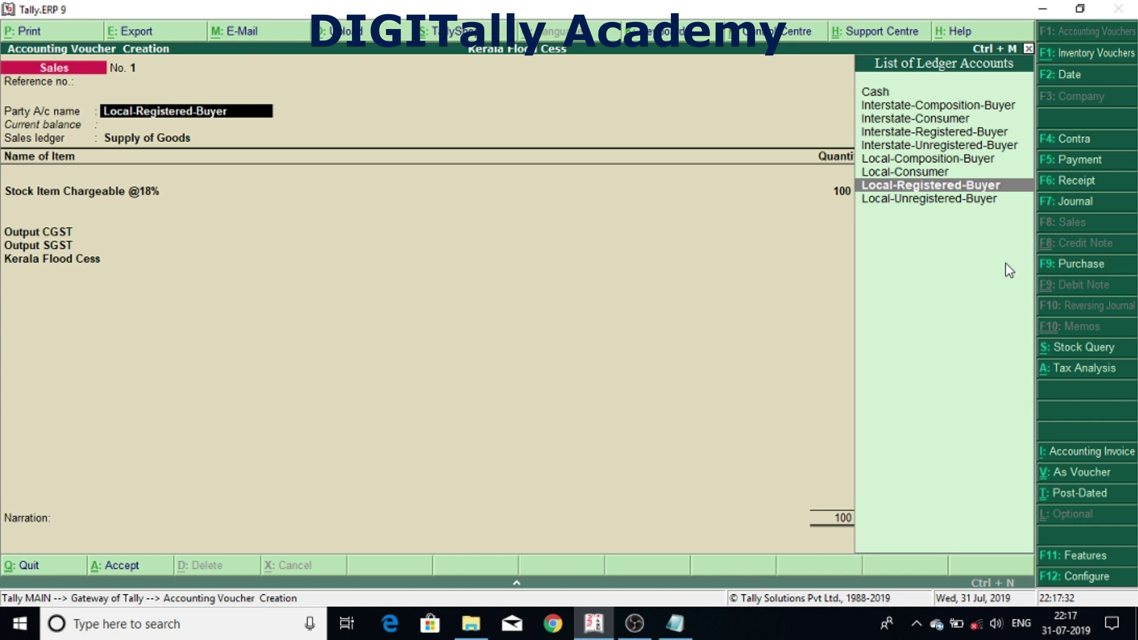
key(ctrl+Return)
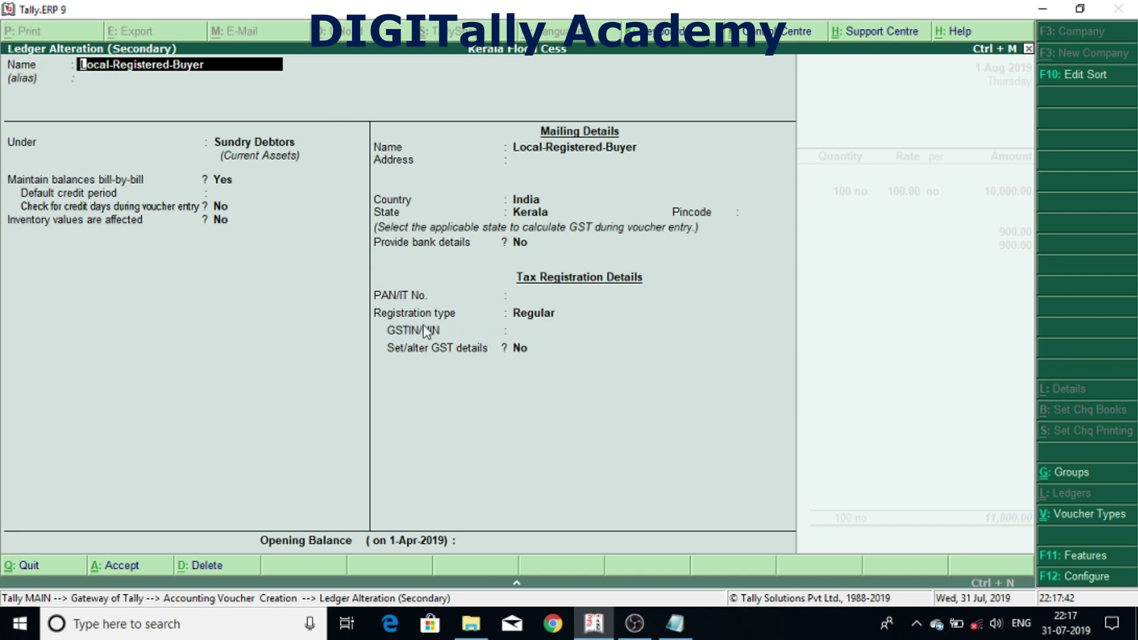
click(539, 314)
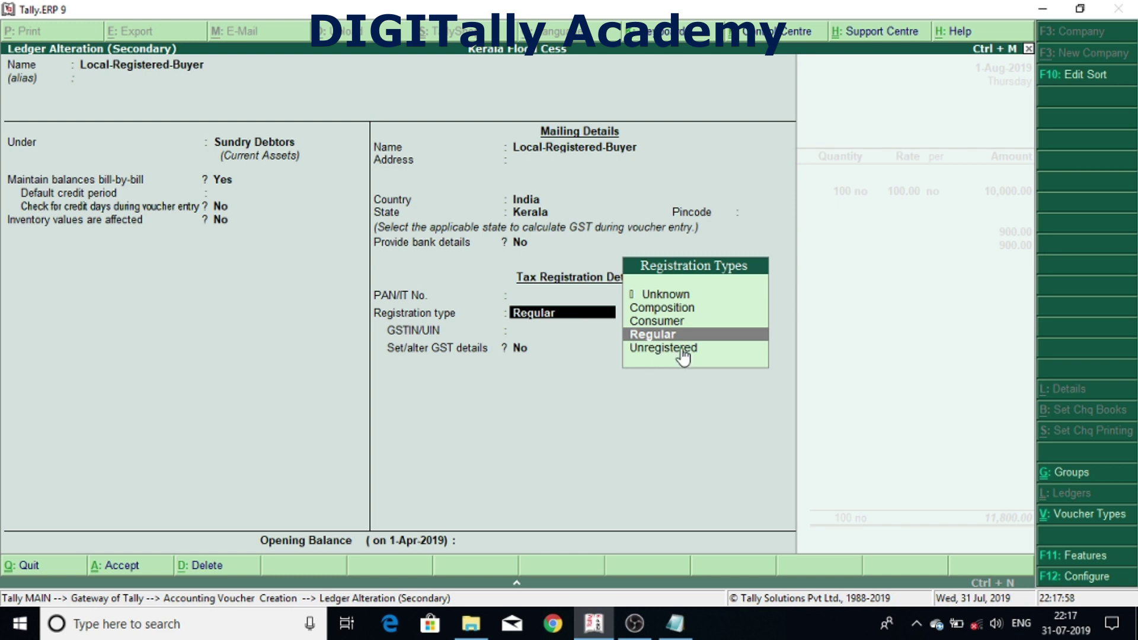
key(Return)
key(Return)
key(Return)
key(Return)
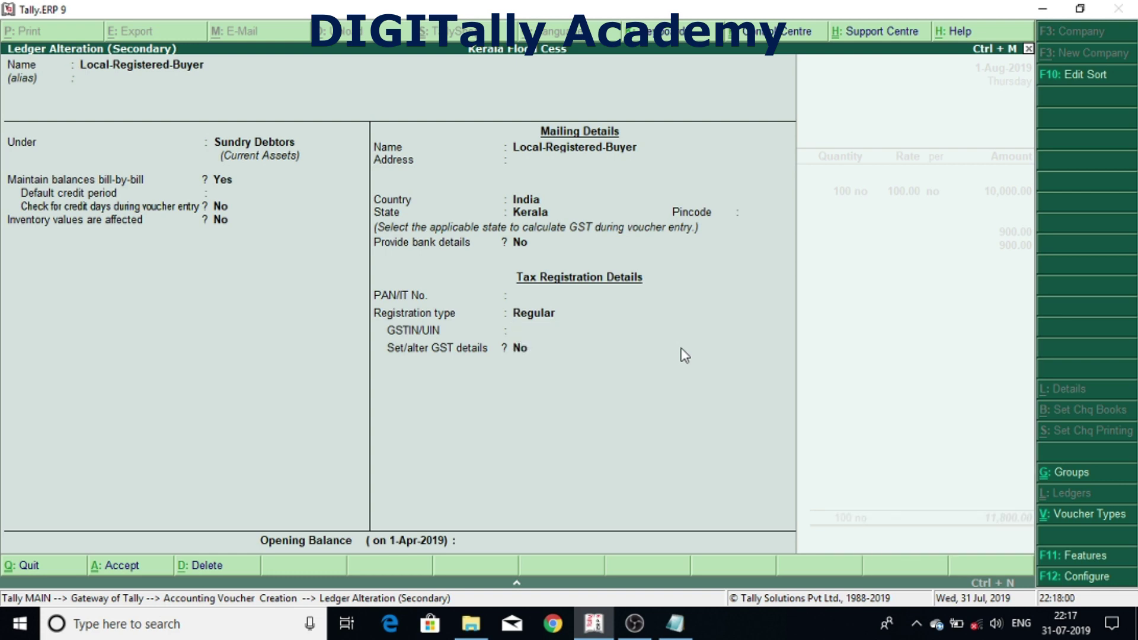
key(Return)
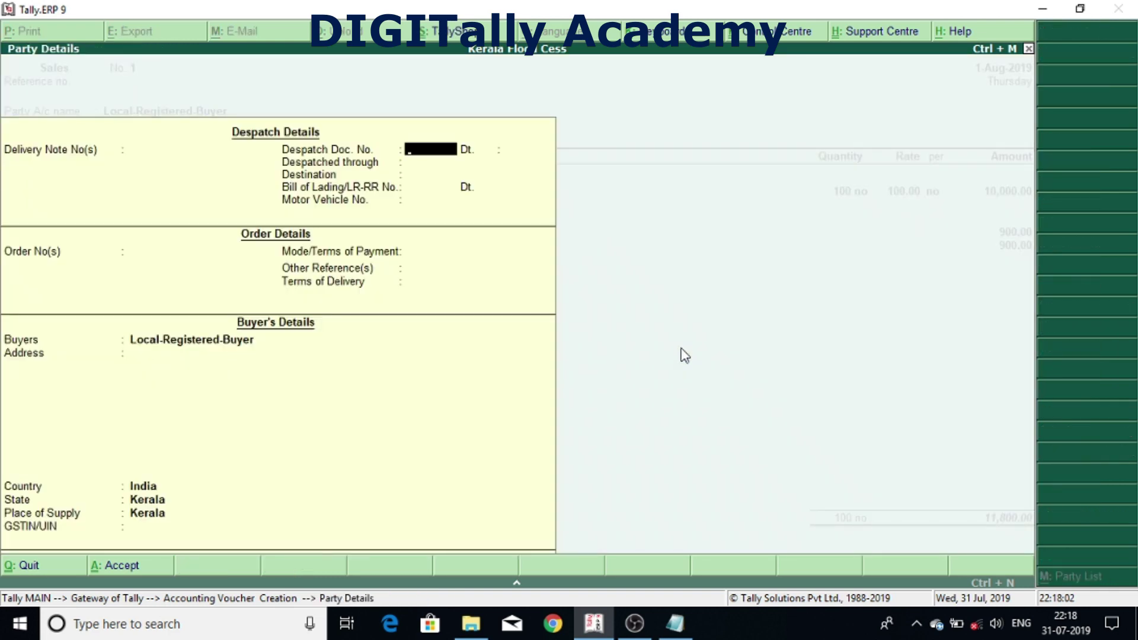
Leave the ledger alteration and try Local-Consumer as the party
key(Escape)
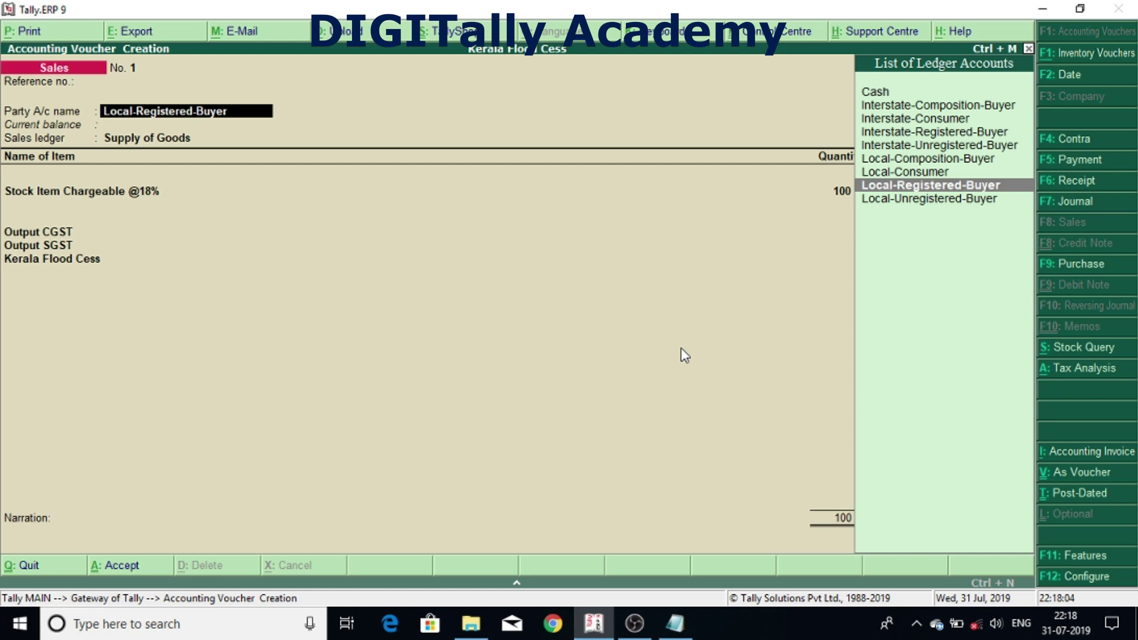
key(Up)
key(Return)
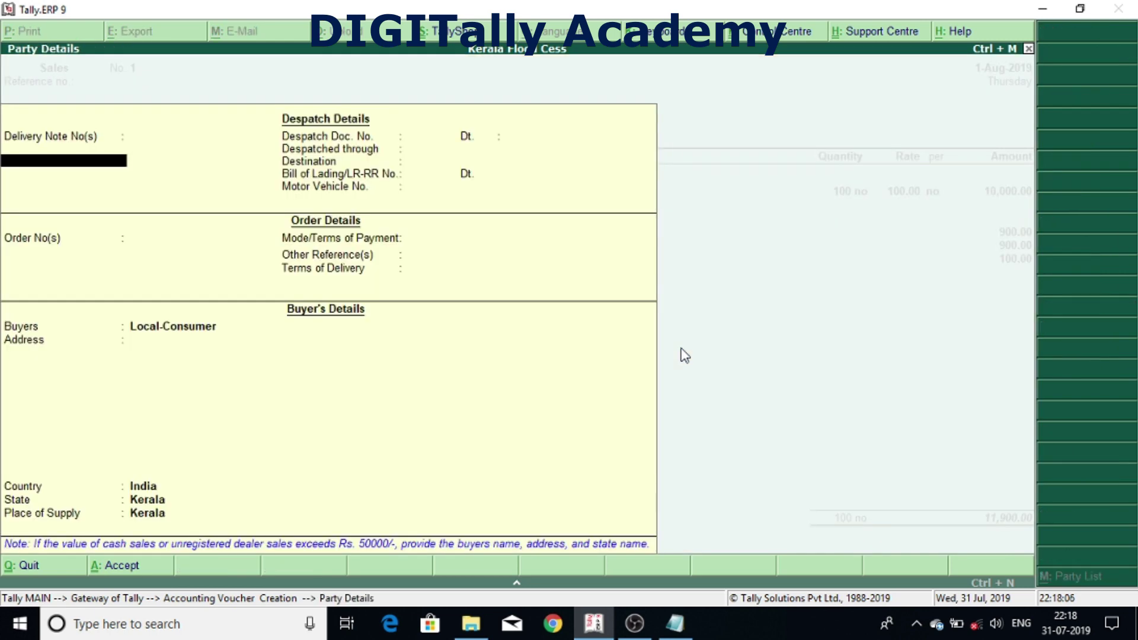
key(Escape)
key(Return)
key(Return)
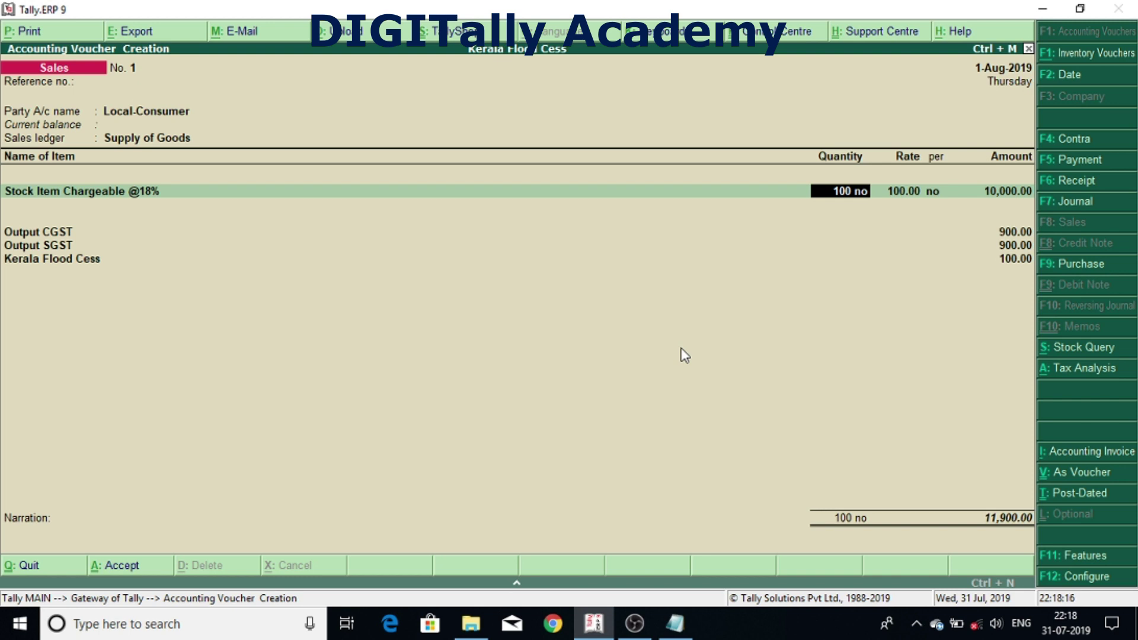
Try Interstate-Registered-Buyer as the voucher's party
key(BackSpace)
key(BackSpace)
key(BackSpace)
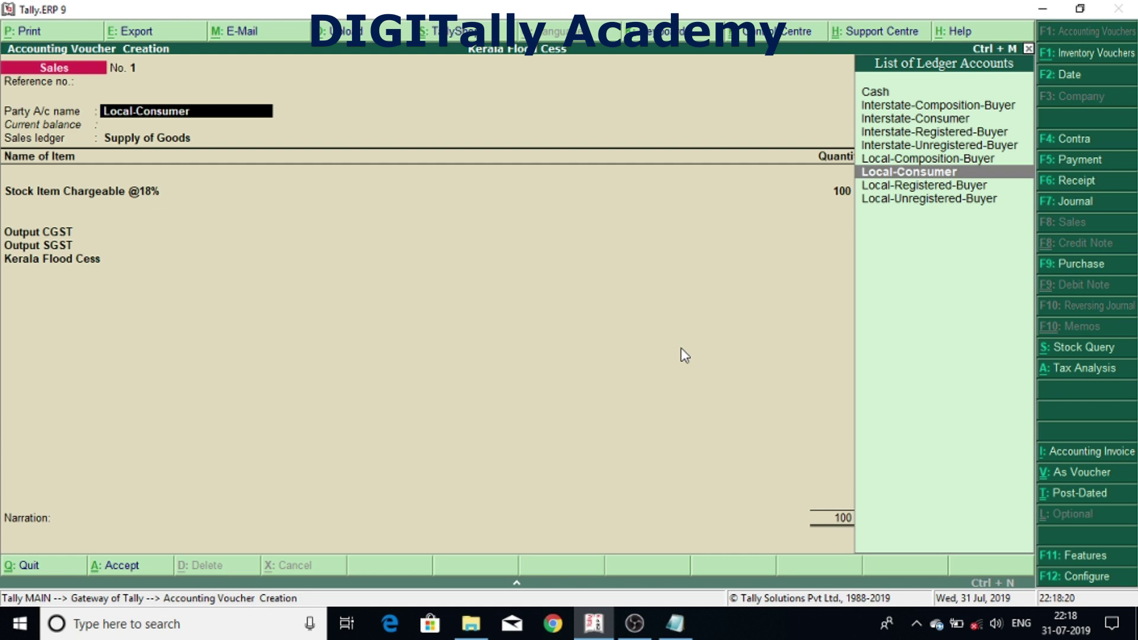
key(Up)
key(Up)
key(Up)
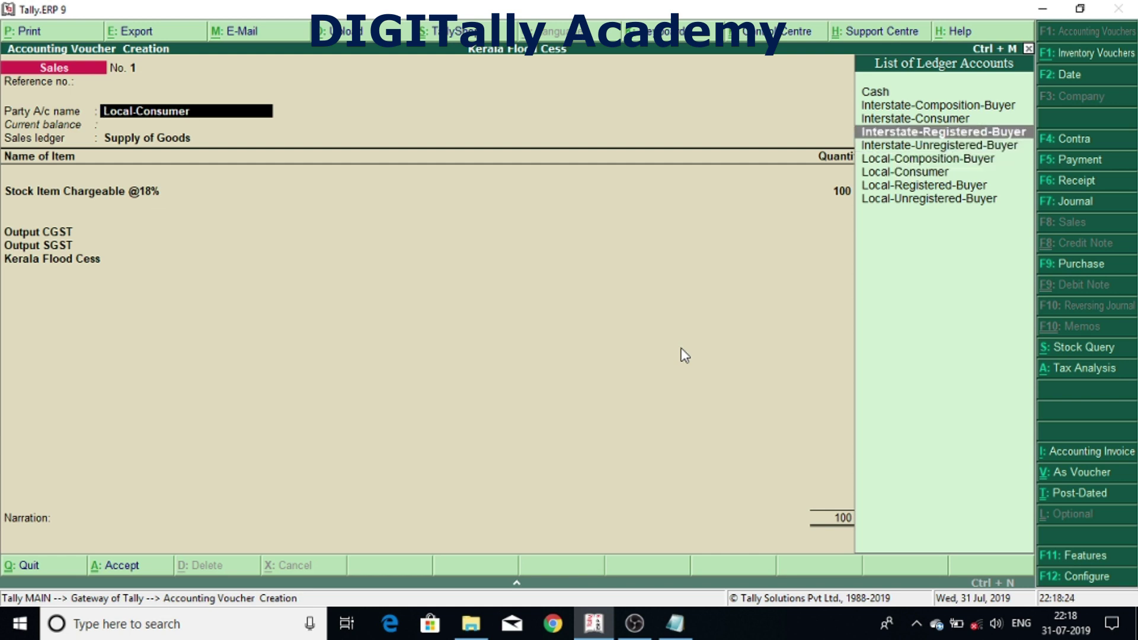
key(Return)
key(Return)
key(Return)
key(Return)
key(Return)
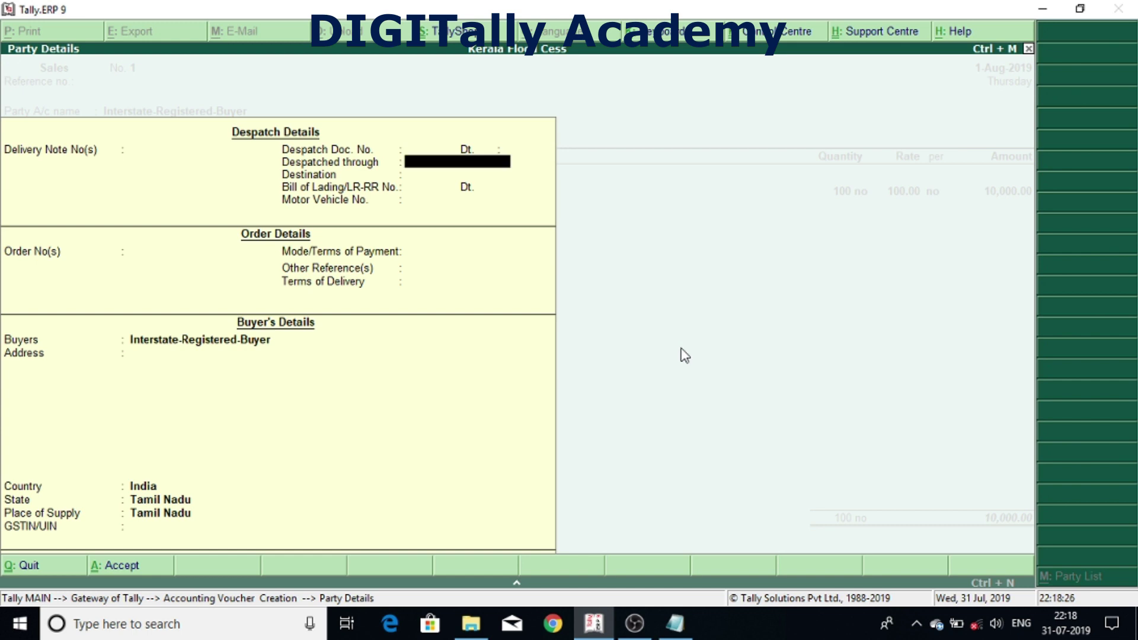
key(ctrl+a)
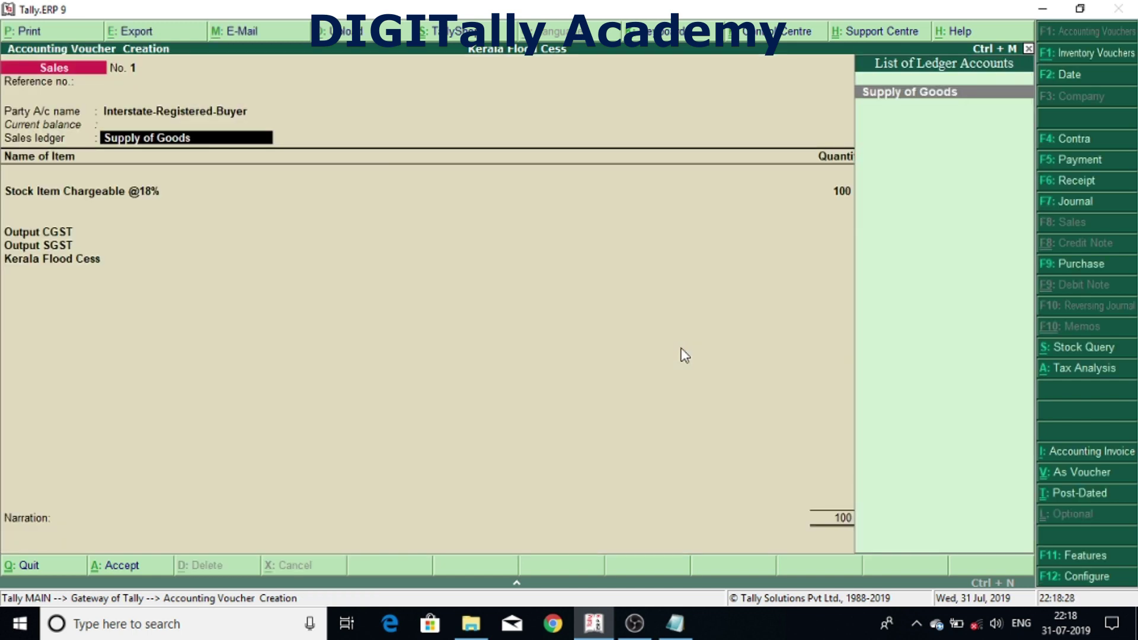
key(Return)
key(Return)
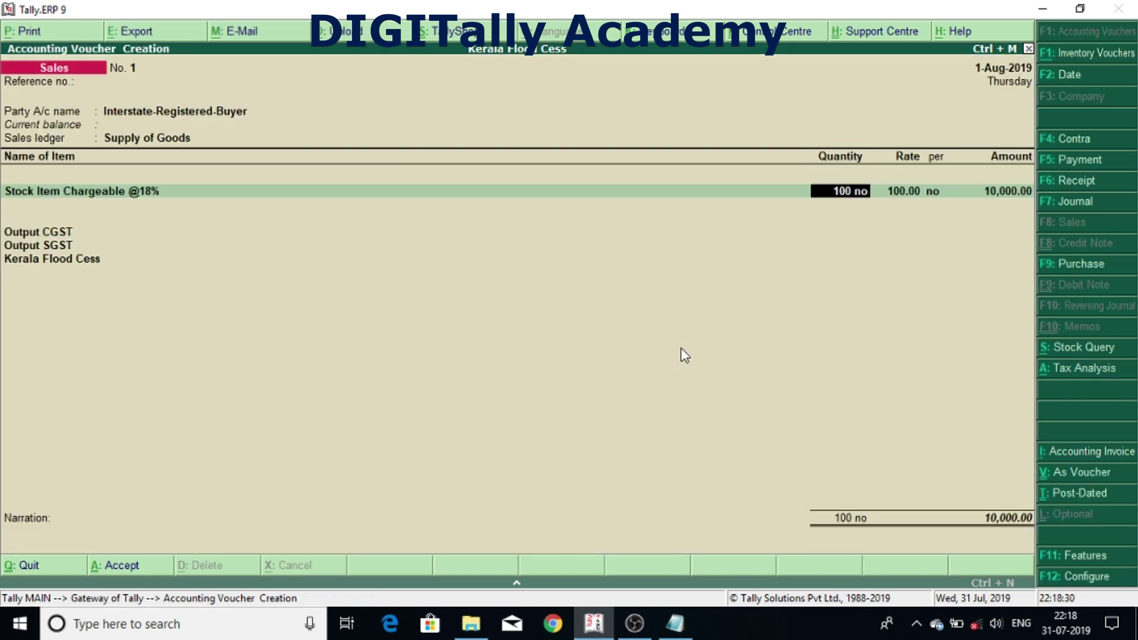
Try Interstate-Consumer as the voucher's party
key(BackSpace)
key(BackSpace)
key(BackSpace)
key(Up)
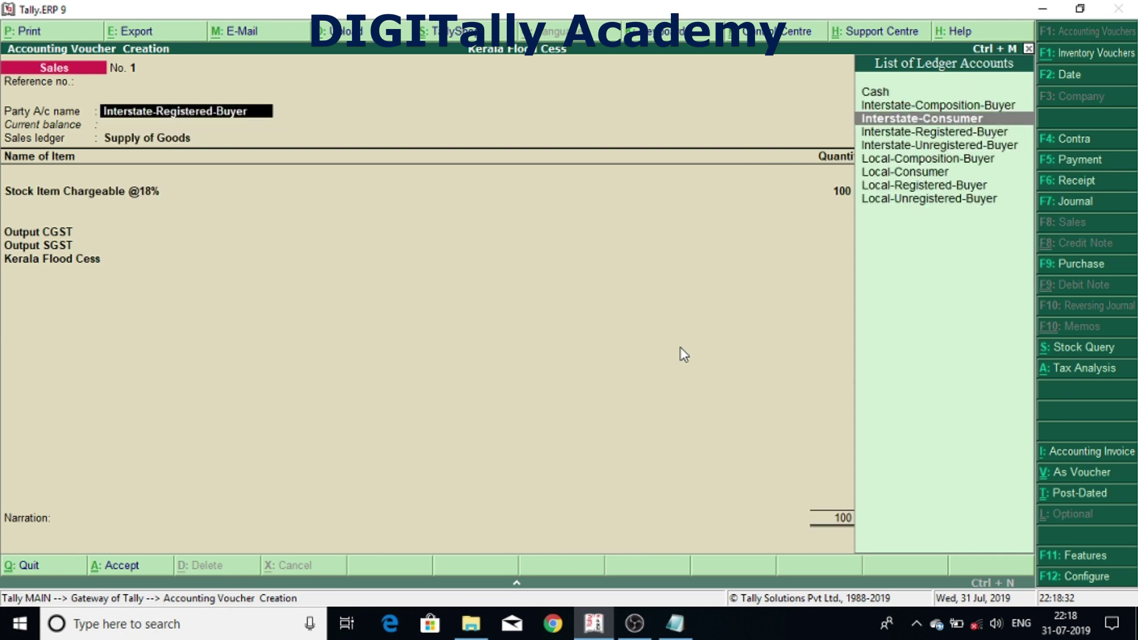
key(Return)
key(ctrl+a)
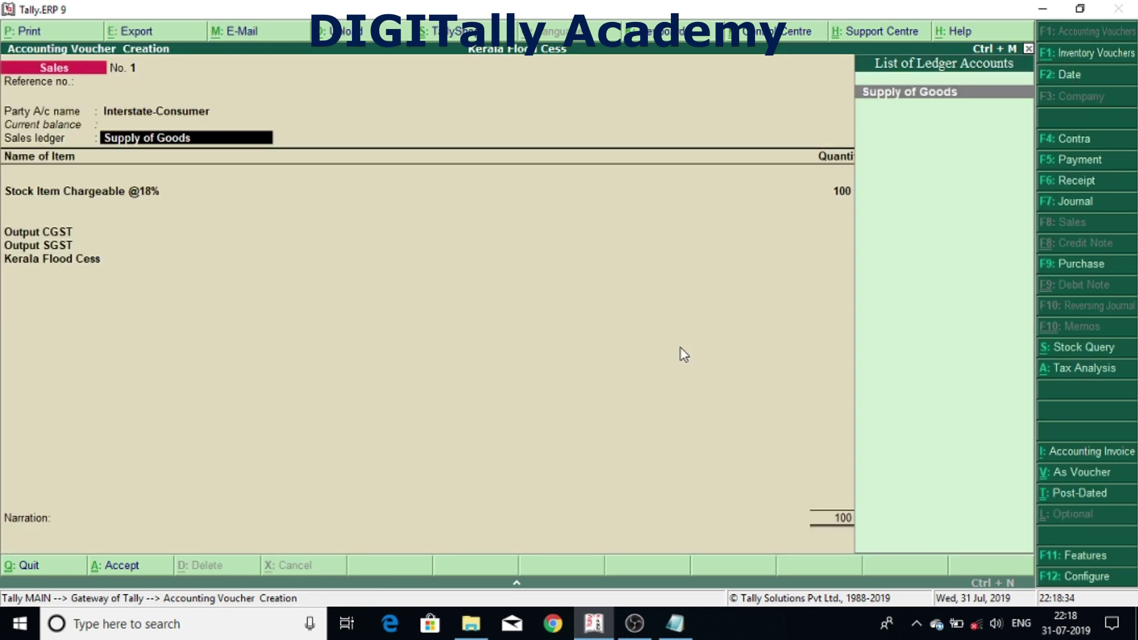
key(Return)
Try Interstate-Unregistered-Buyer as the voucher's party
key(BackSpace)
key(BackSpace)
key(BackSpace)
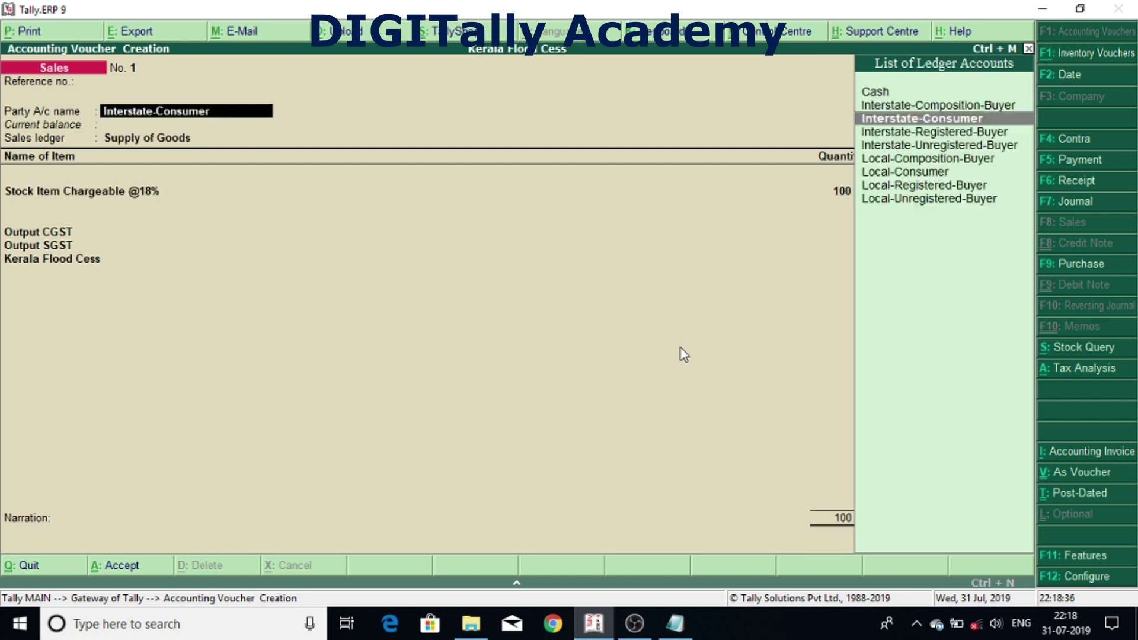
key(BackSpace)
key(Return)
key(Down)
key(Down)
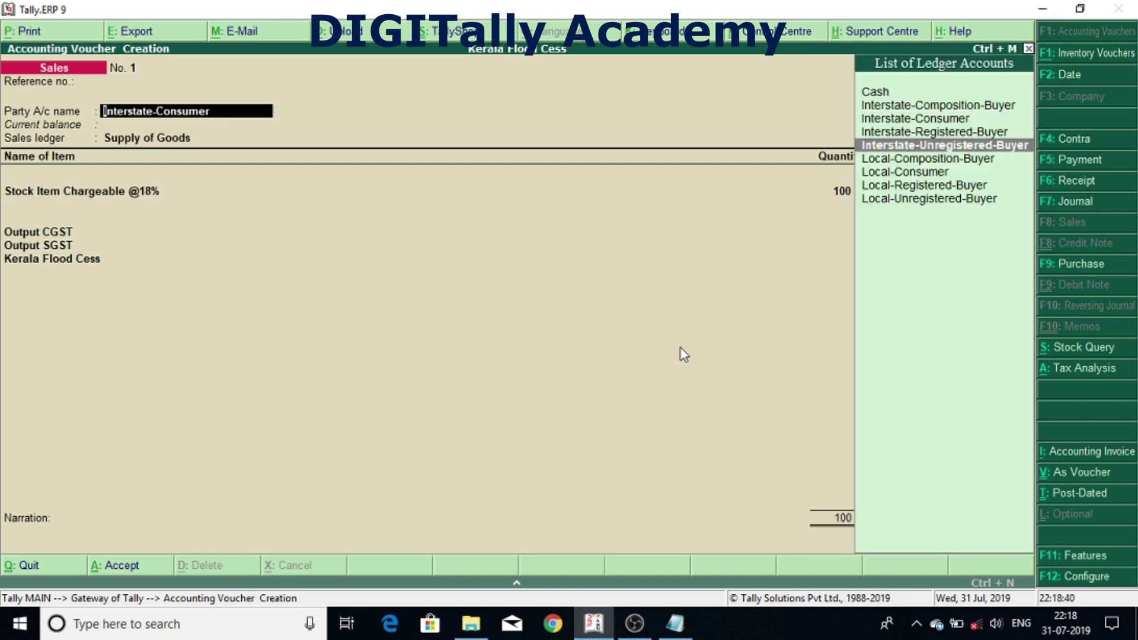
key(Return)
key(ctrl+a)
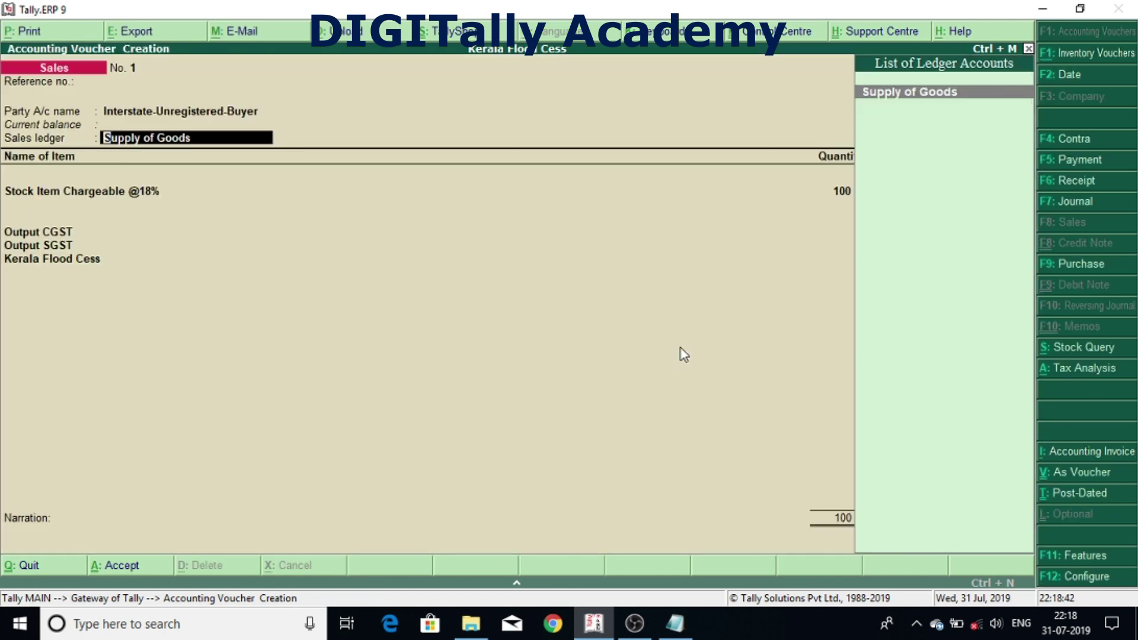
key(Return)
key(Return)
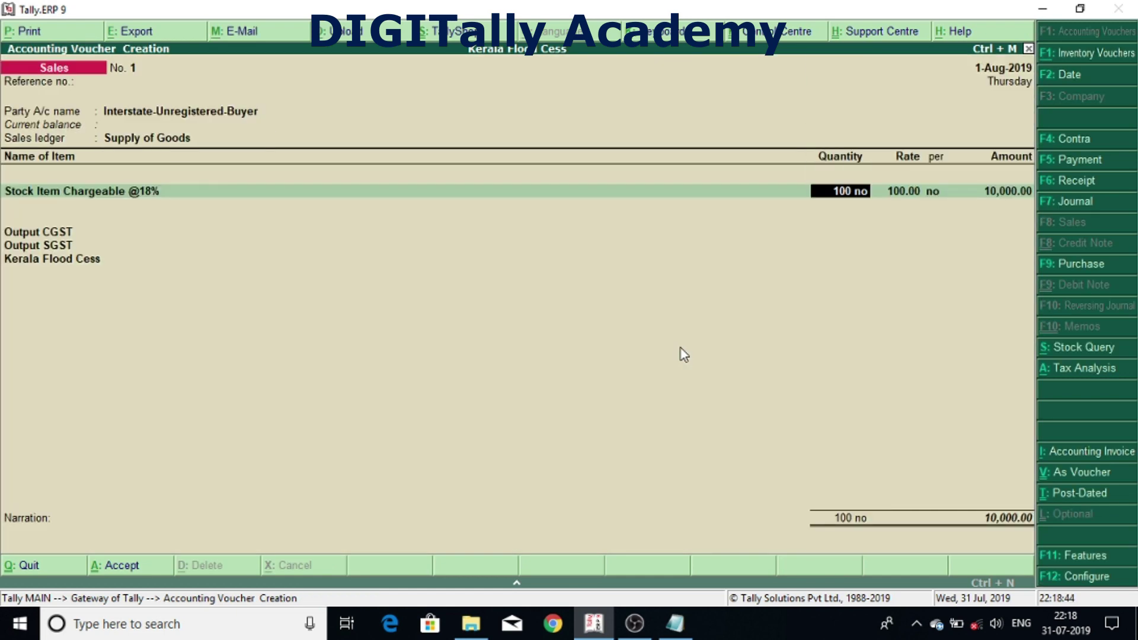
Switch the party back to Local-Consumer
key(BackSpace)
key(BackSpace)
key(BackSpace)
key(Down)
key(Down)
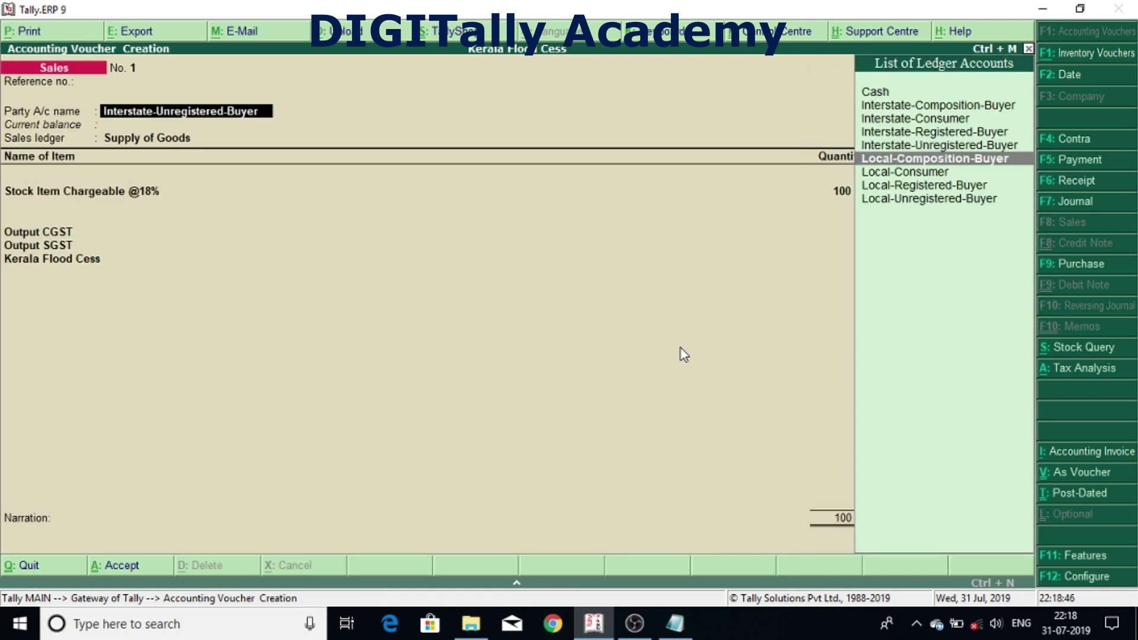
key(Return)
key(ctrl+a)
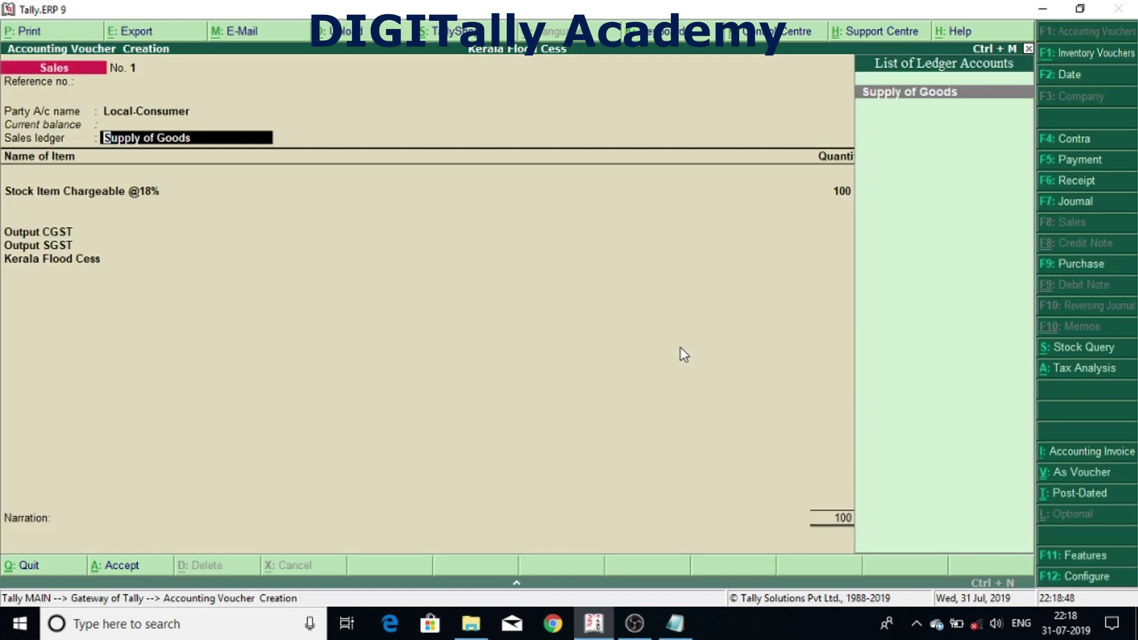
key(Return)
key(Return)
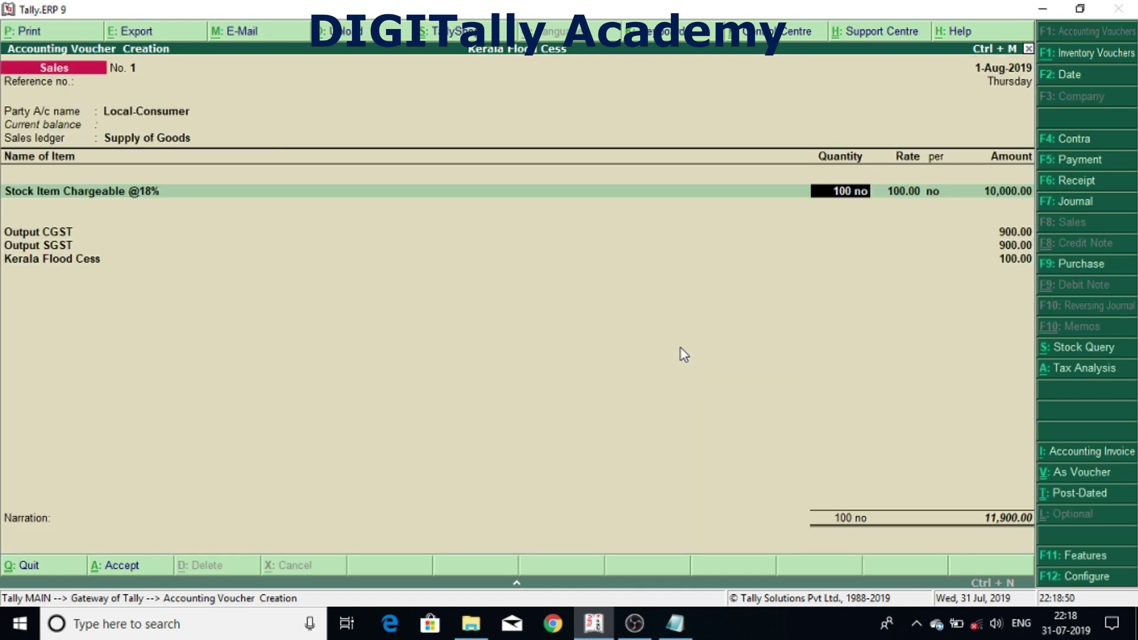
Settle on Local-Unregistered-Buyer as the party and continue to the item
key(BackSpace)
key(BackSpace)
key(BackSpace)
key(Down)
key(Down)
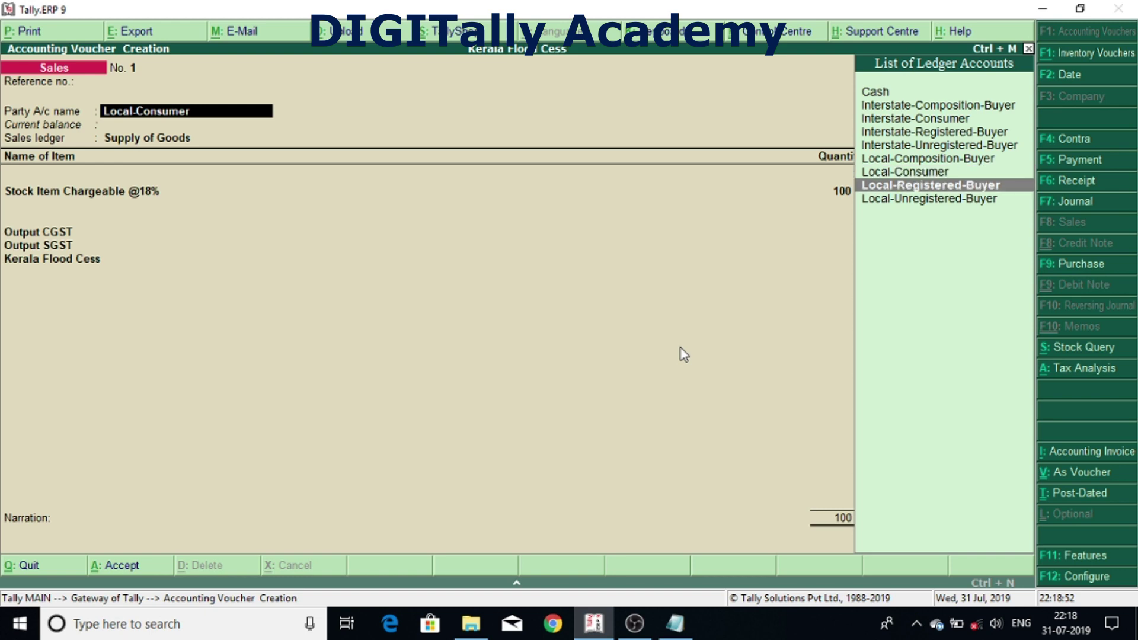
key(Return)
key(ctrl+a)
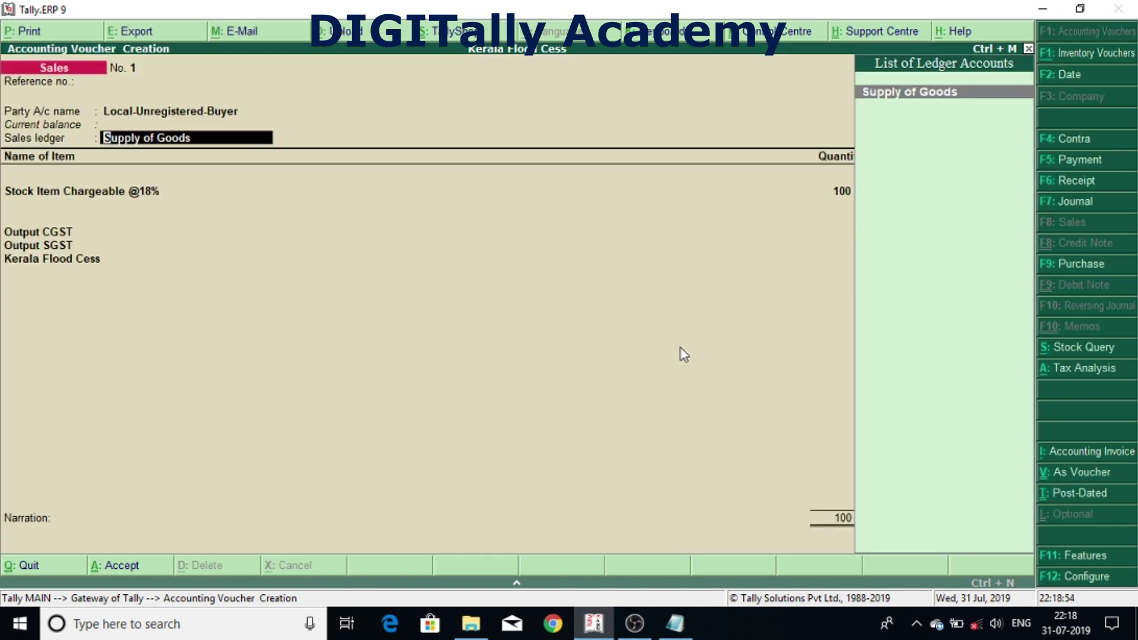
key(Return)
key(Return)
key(Return)
key(Return)
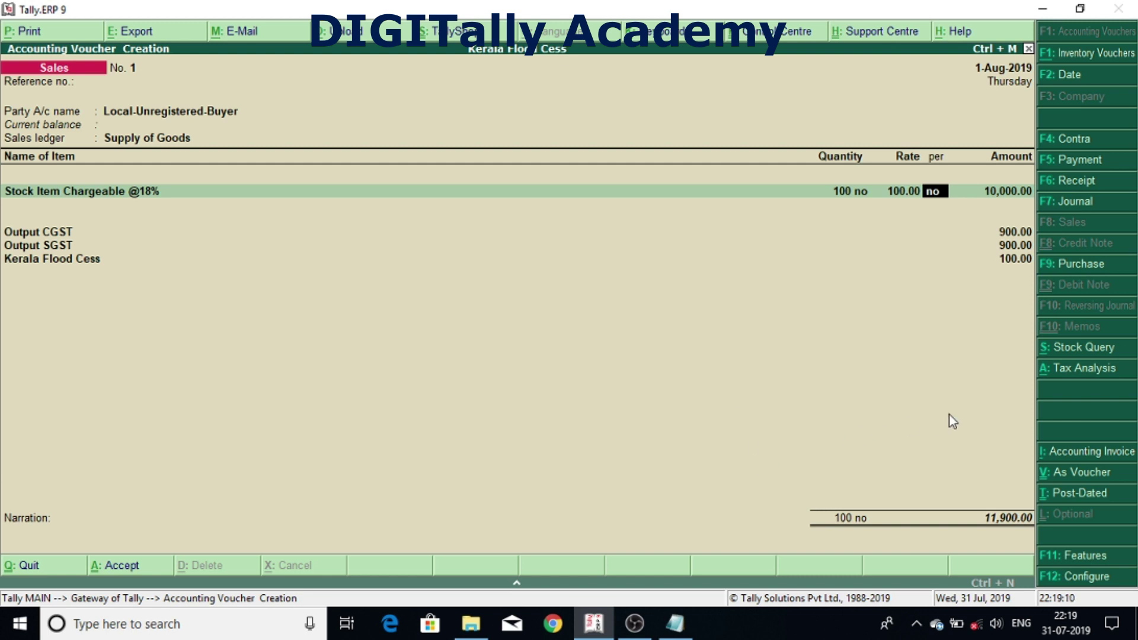
click(1081, 377)
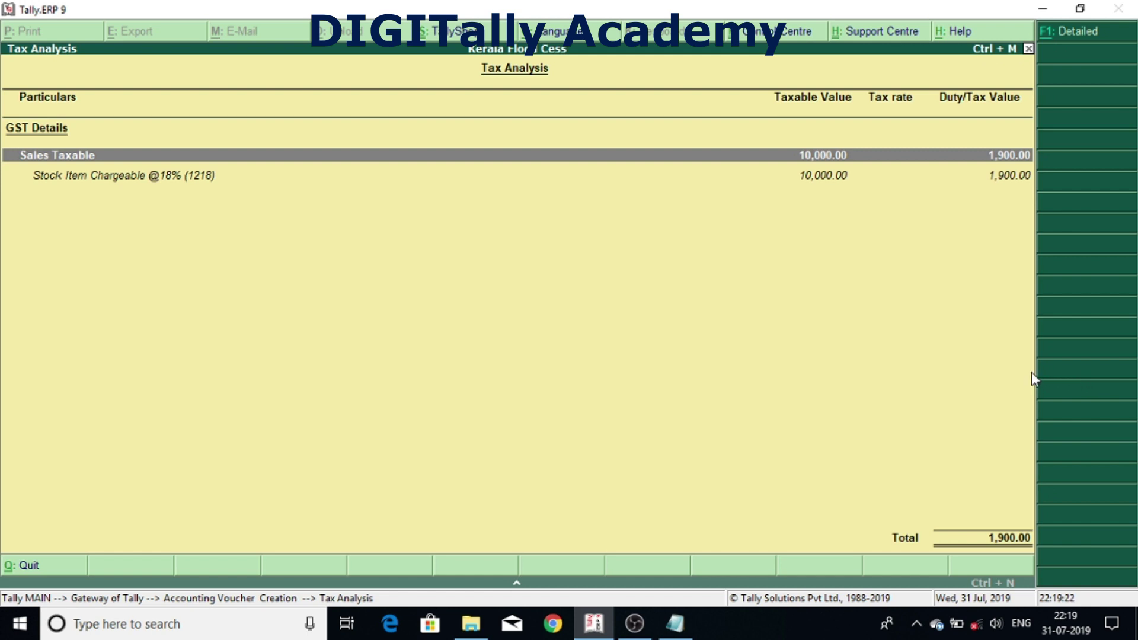
key(alt+F1)
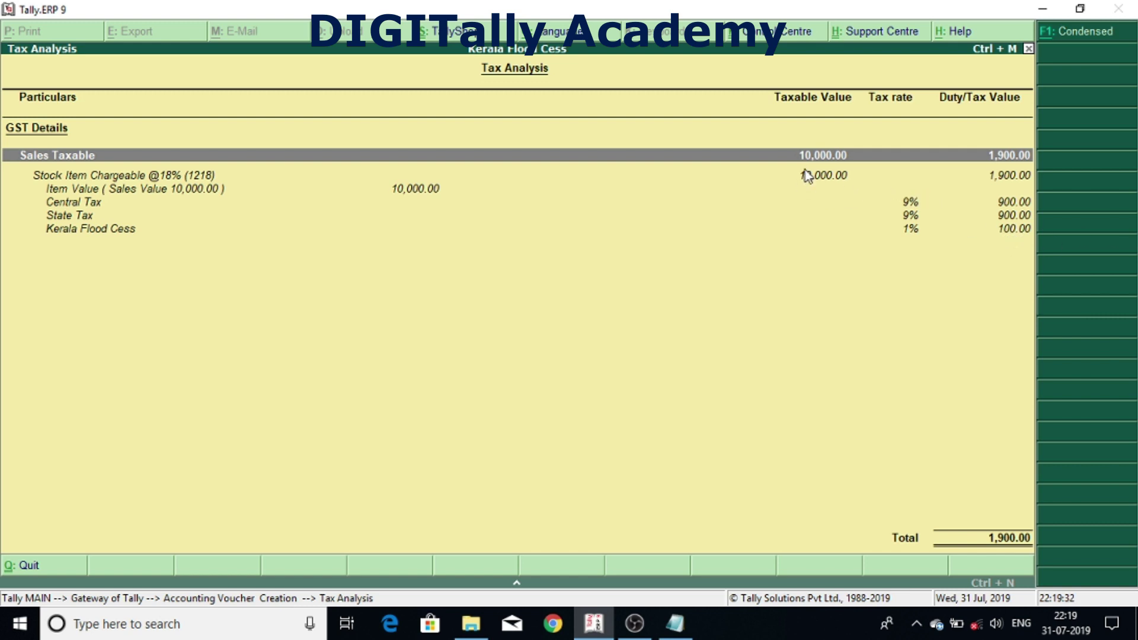
key(Escape)
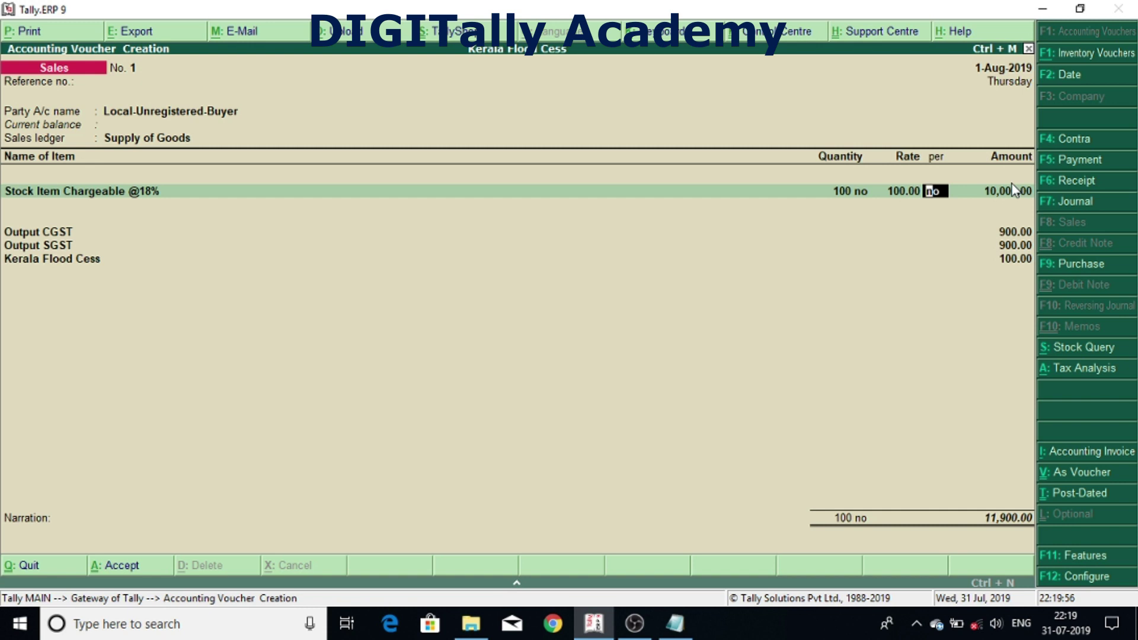
Accept and save sales voucher No. 1 at 11,900.00
key(Return)
key(Return)
key(Return)
key(Return)
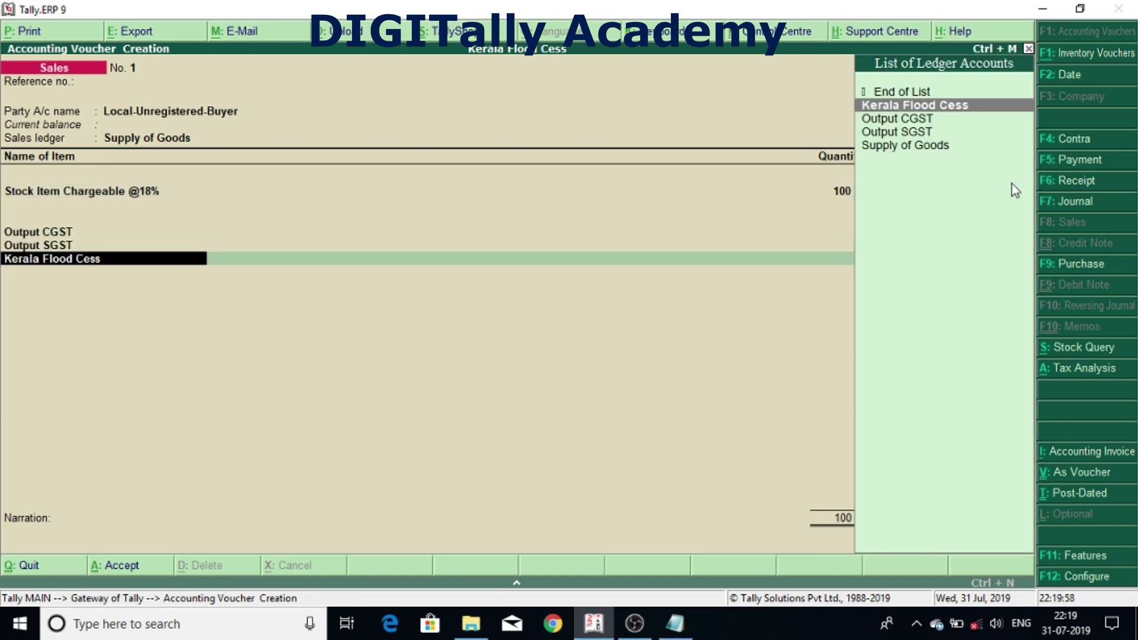
key(Return)
key(Return)
key(Return)
key(Return)
key(Return)
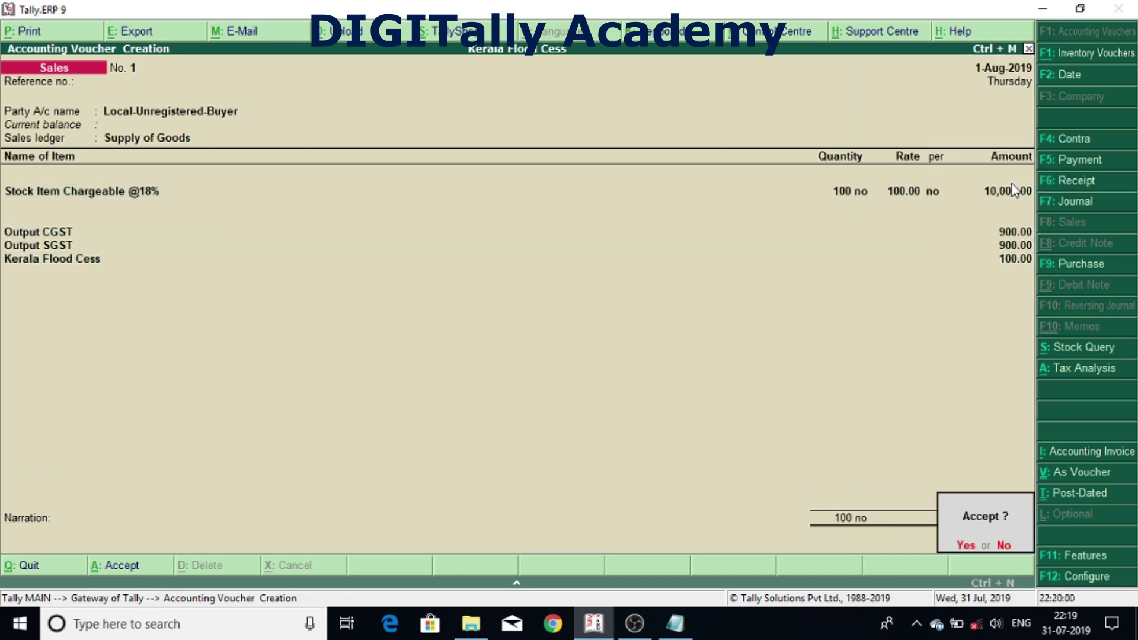
key(Return)
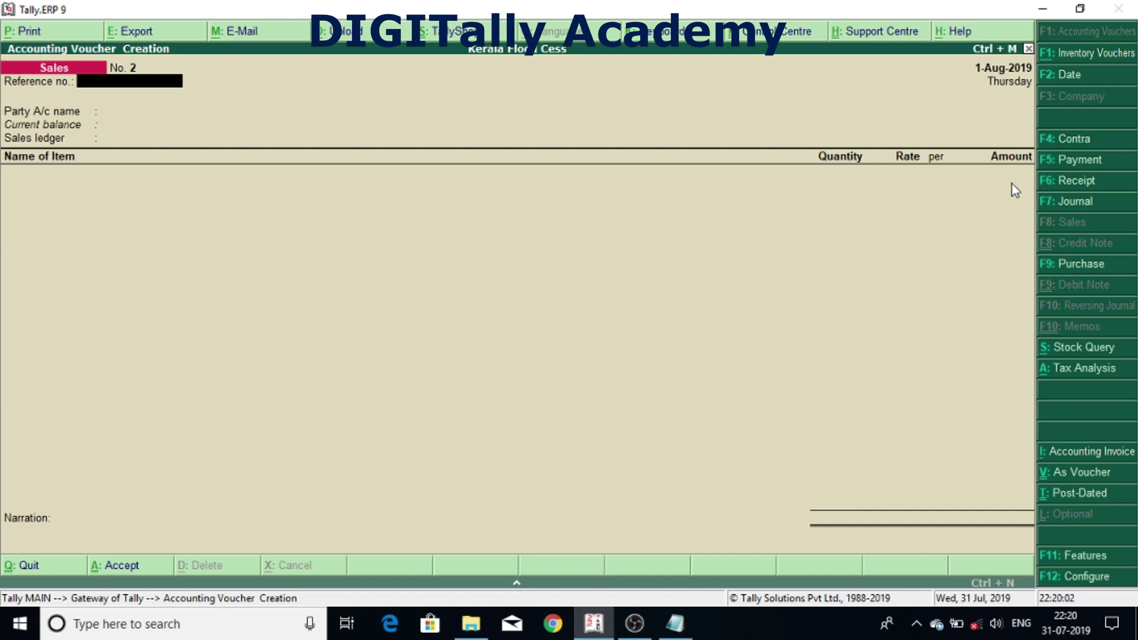
Reopen voucher No. 1 and preview its Tax Invoice with the 1% KFC Rate column
key(Page_Up)
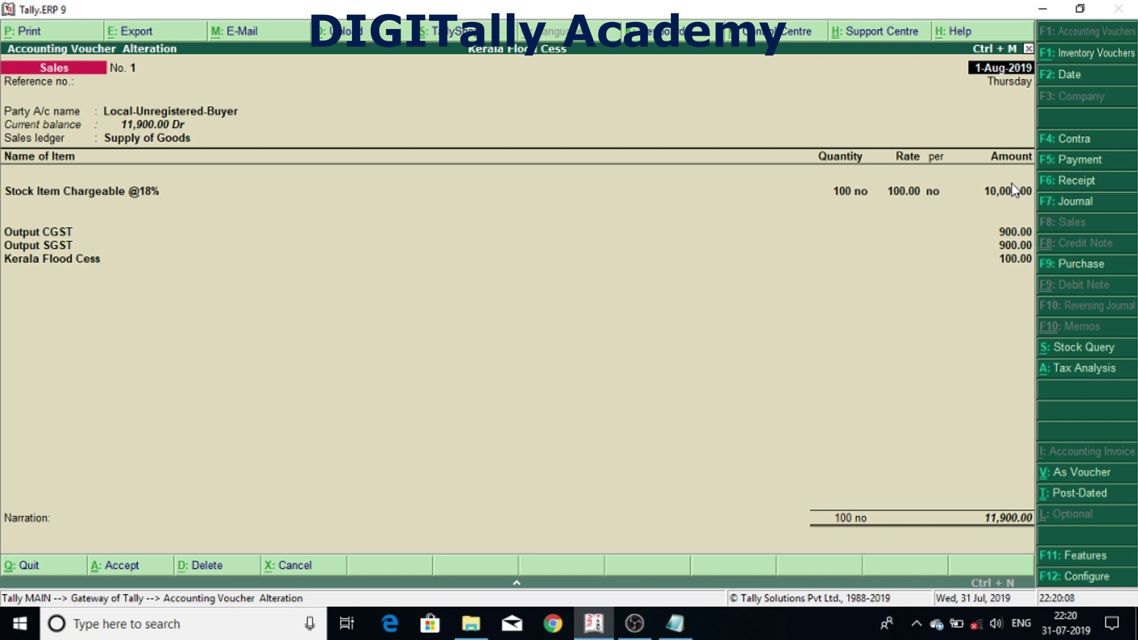
click(64, 35)
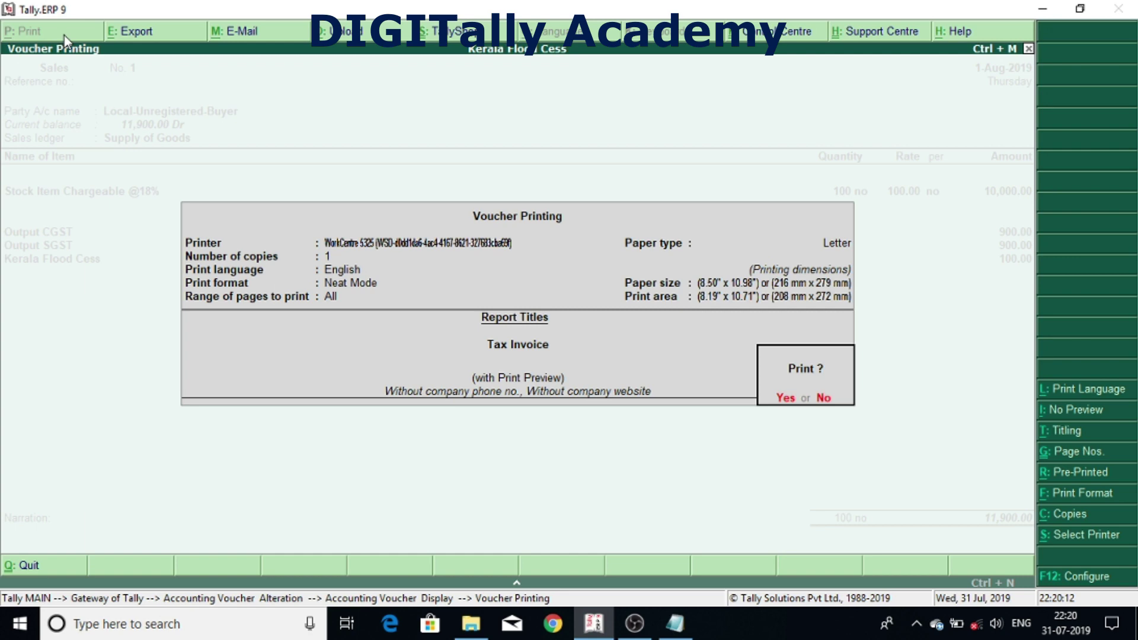
key(Return)
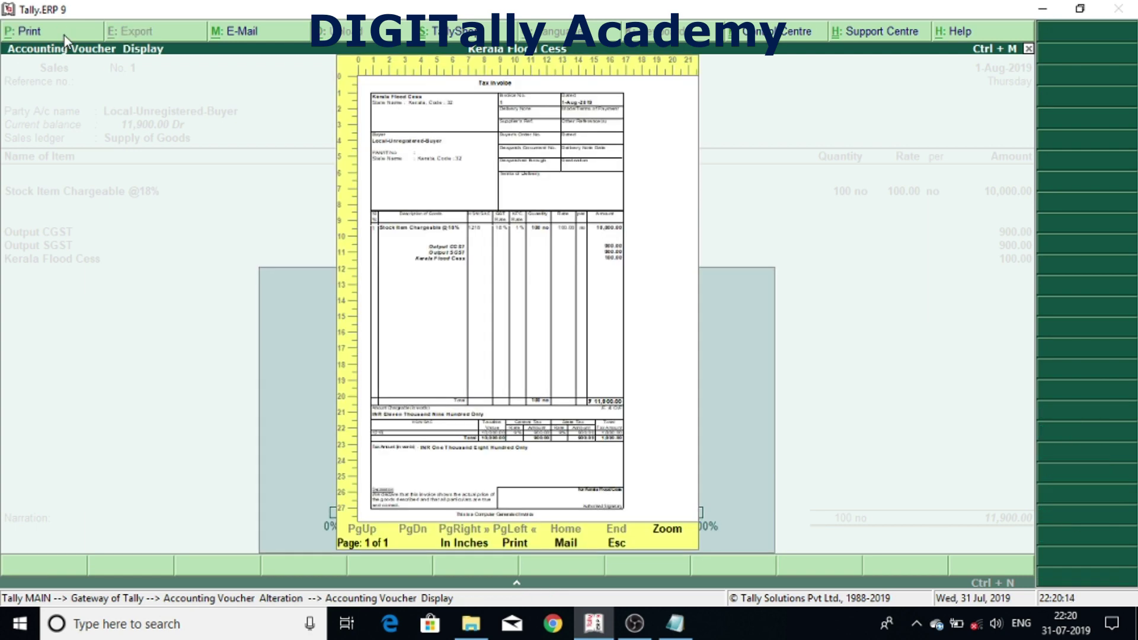
key(Return)
key(Down)
key(Down)
key(Down)
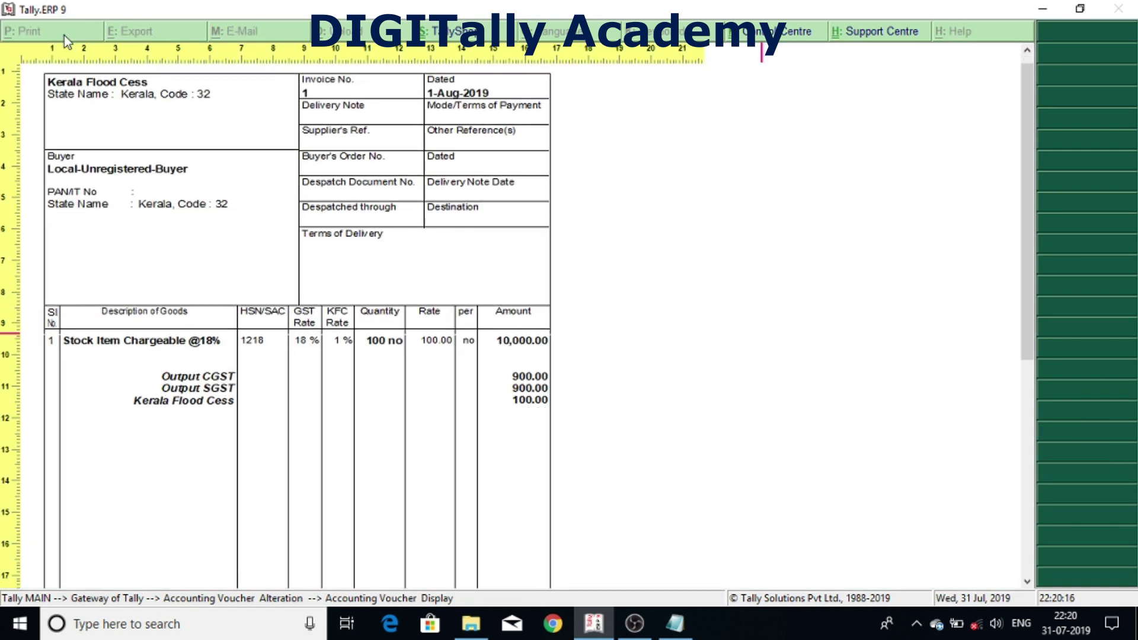
key(Down)
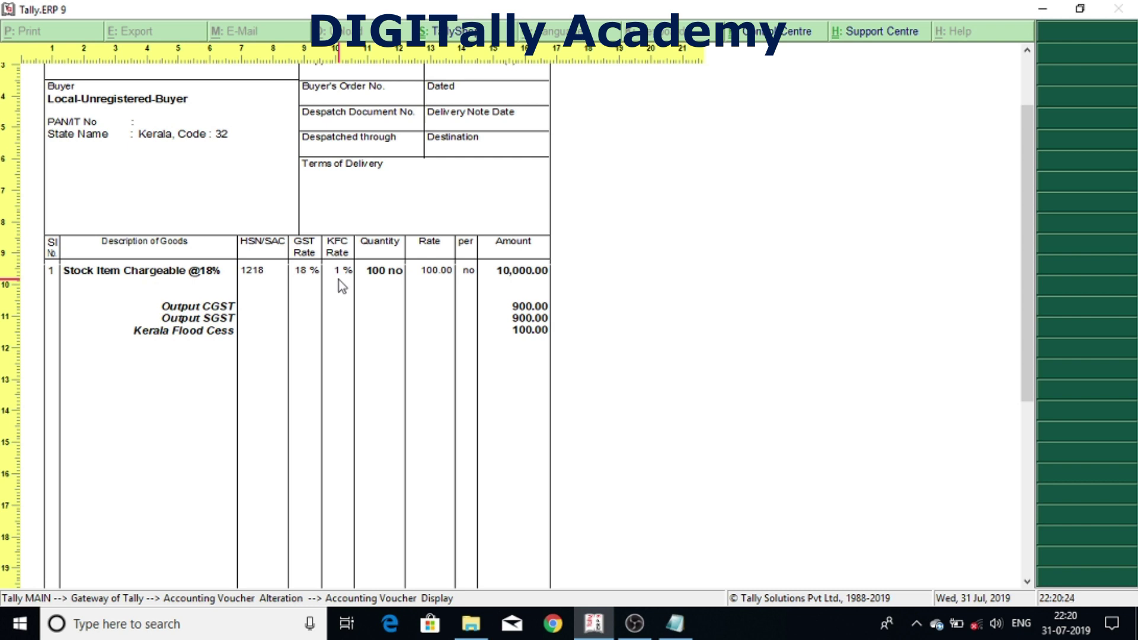
key(Escape)
key(Escape)
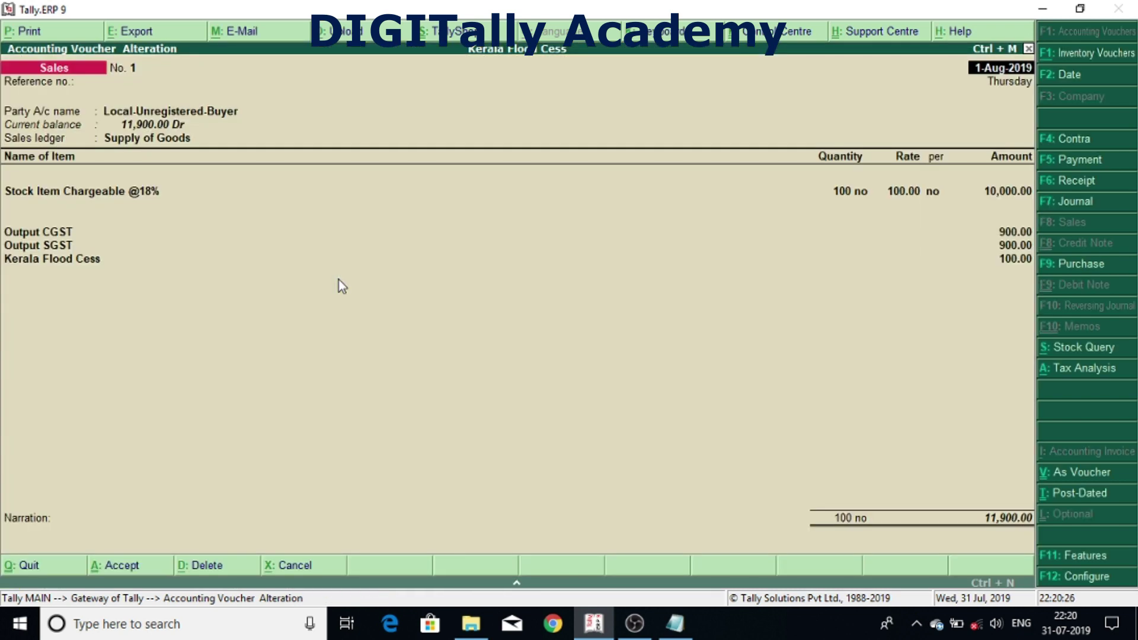
Enable the 'Print Kerala Flood Cess %' column in the invoice print configuration and preview the Tax Invoice showing 1% KFC beside 18% GST
click(13, 33)
key(Return)
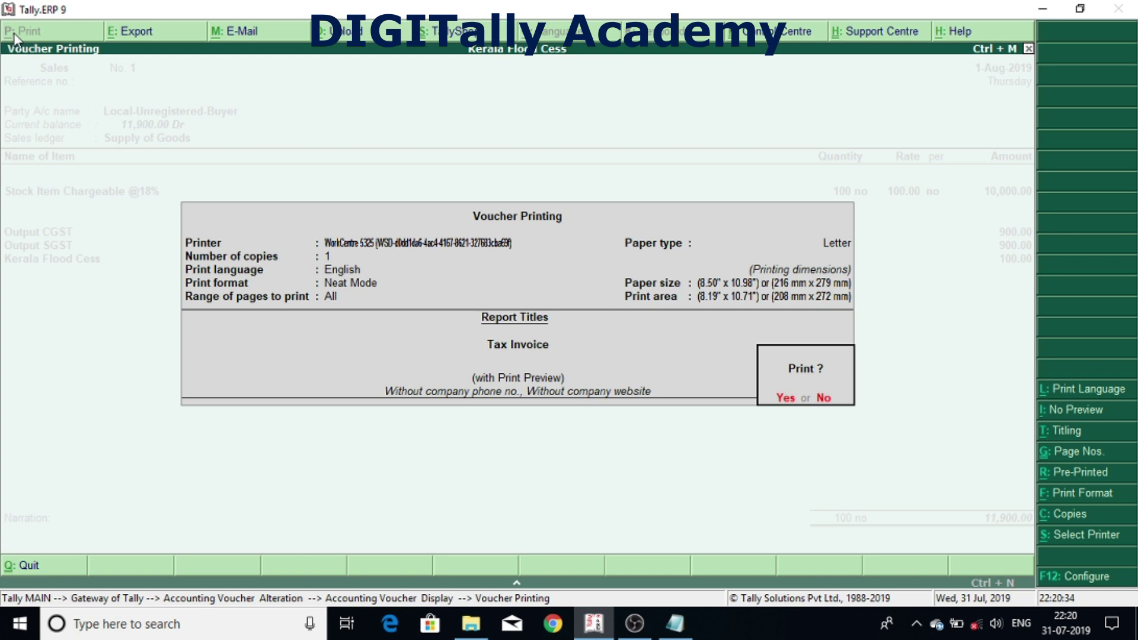
key(F12)
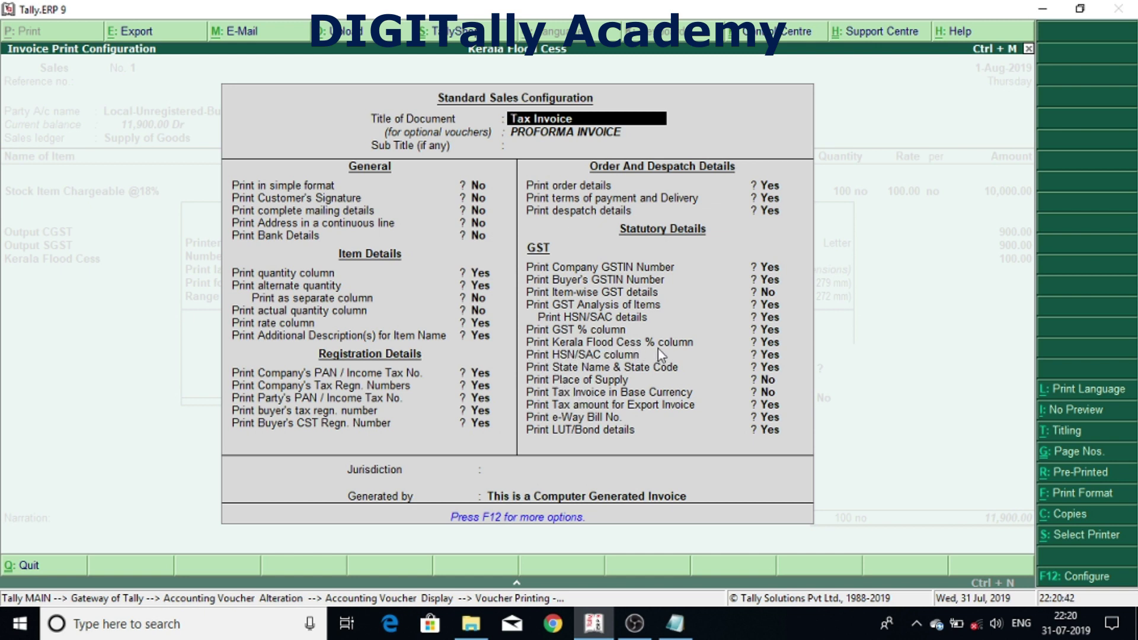
click(777, 342)
key(Return)
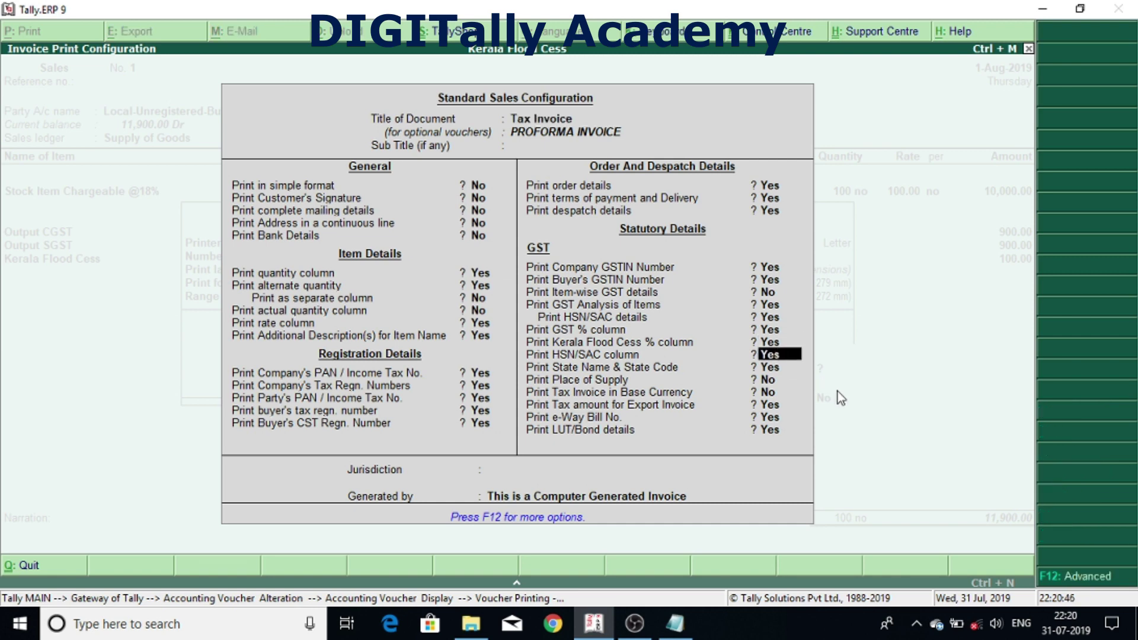
key(ctrl+a)
key(Return)
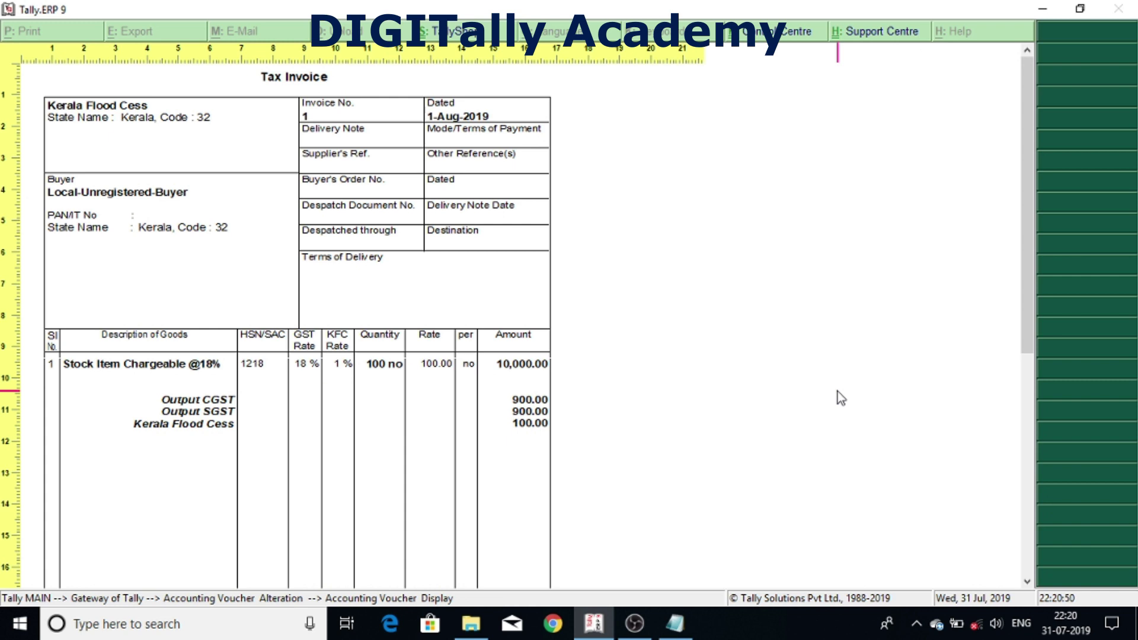
scroll(840, 397, down, 2)
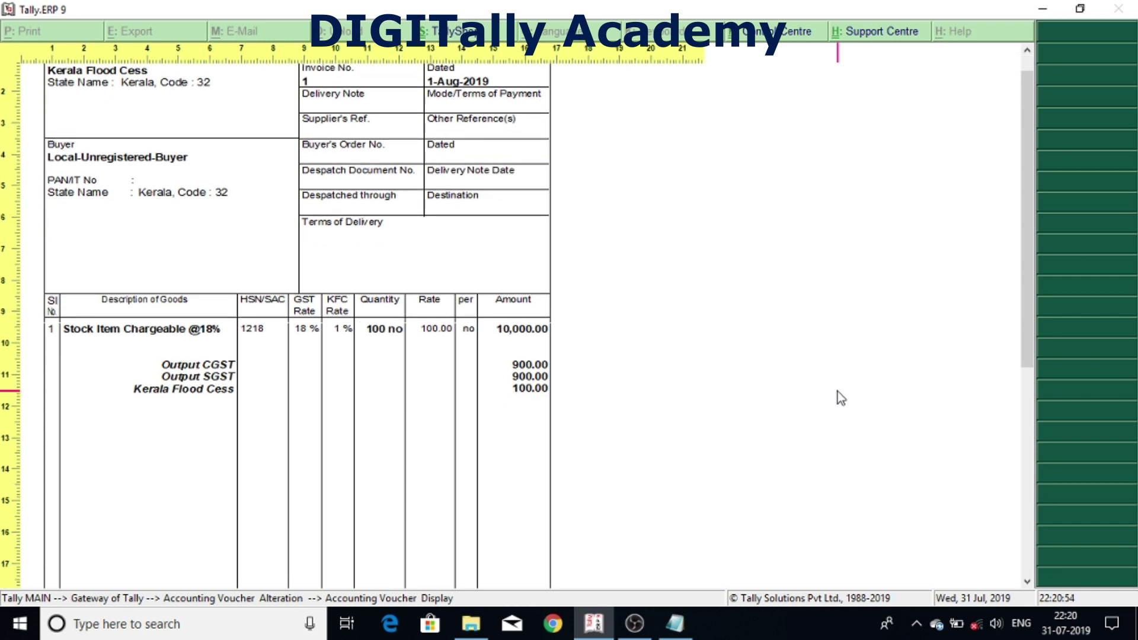
scroll(840, 397, up, 2)
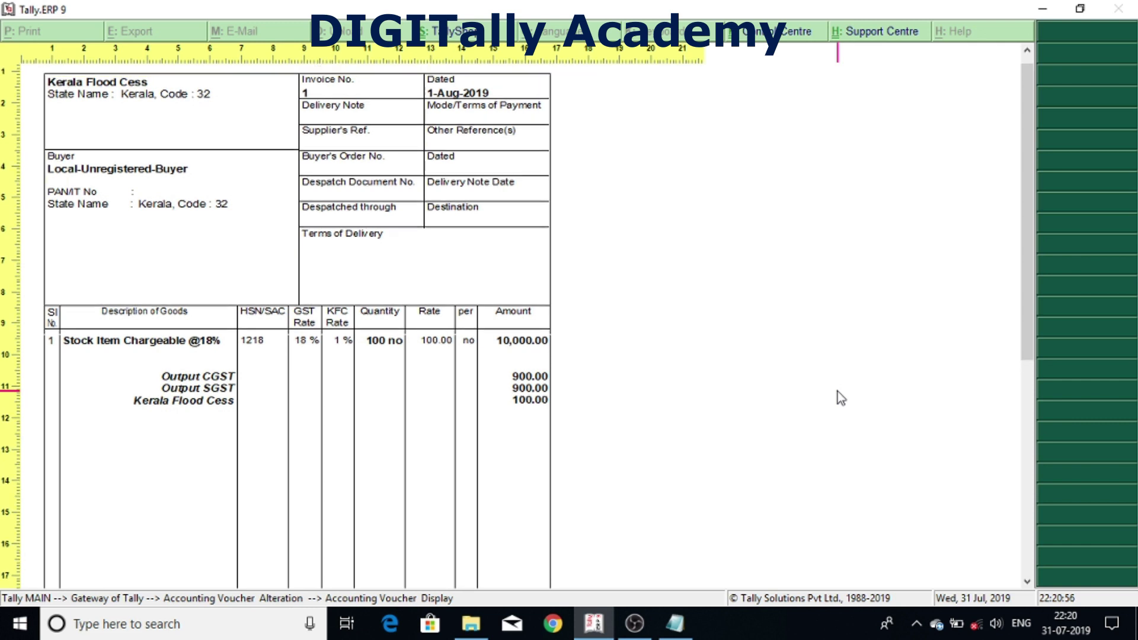